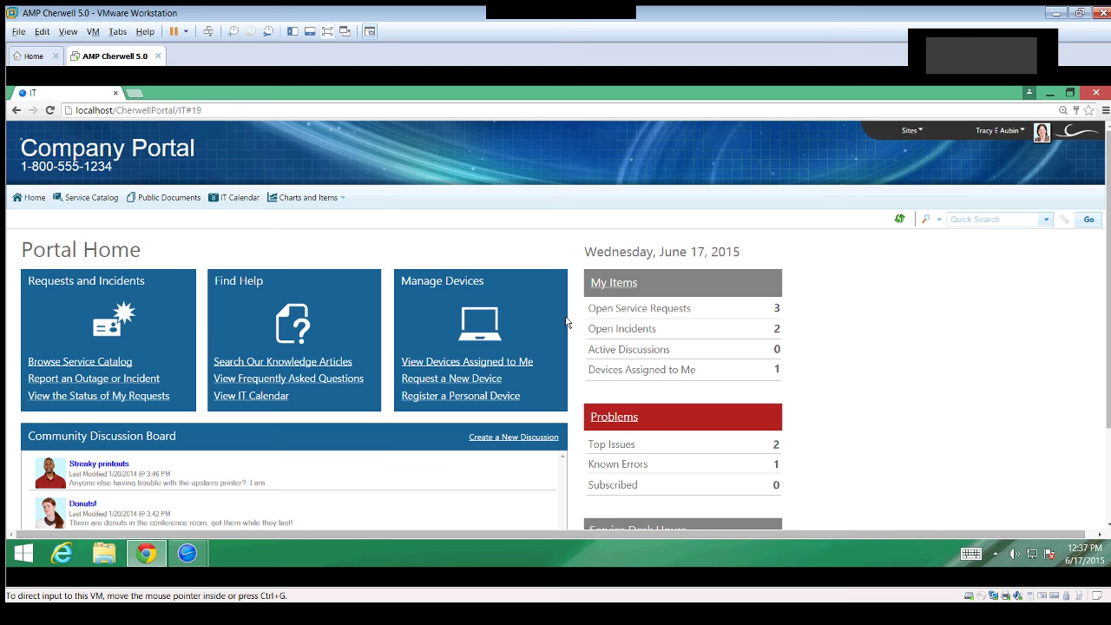
- Show the virtual machine in full screen and examine the Department Request Totals chart on the Department Items dashboard
{"action": "key", "text": "ctrl+alt+Return"}
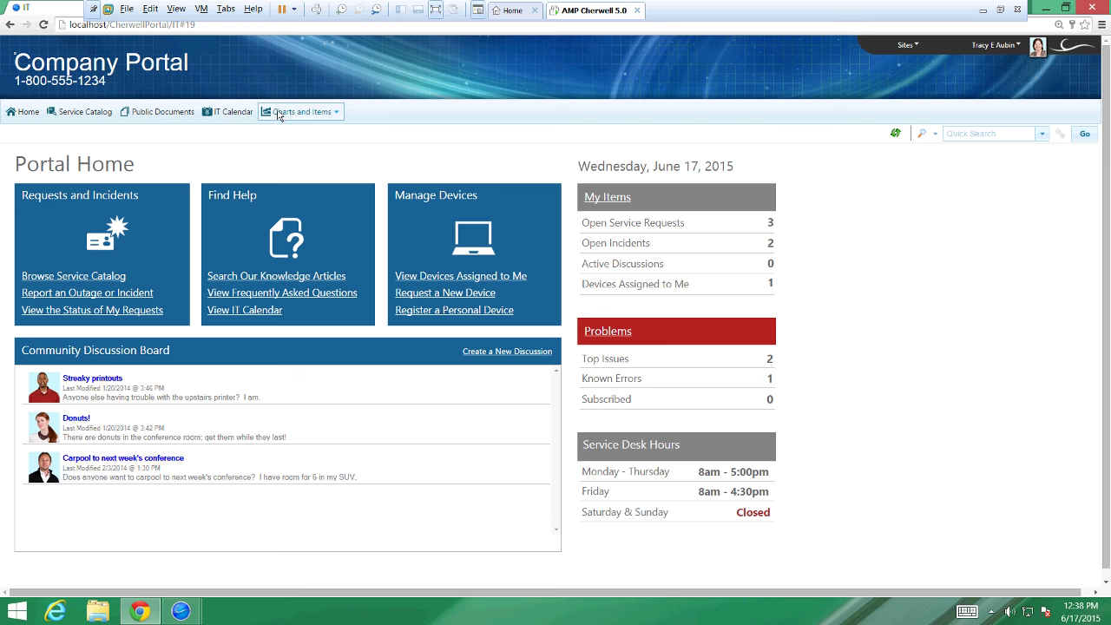
{"action": "left_click", "coordinate": [318, 117]}
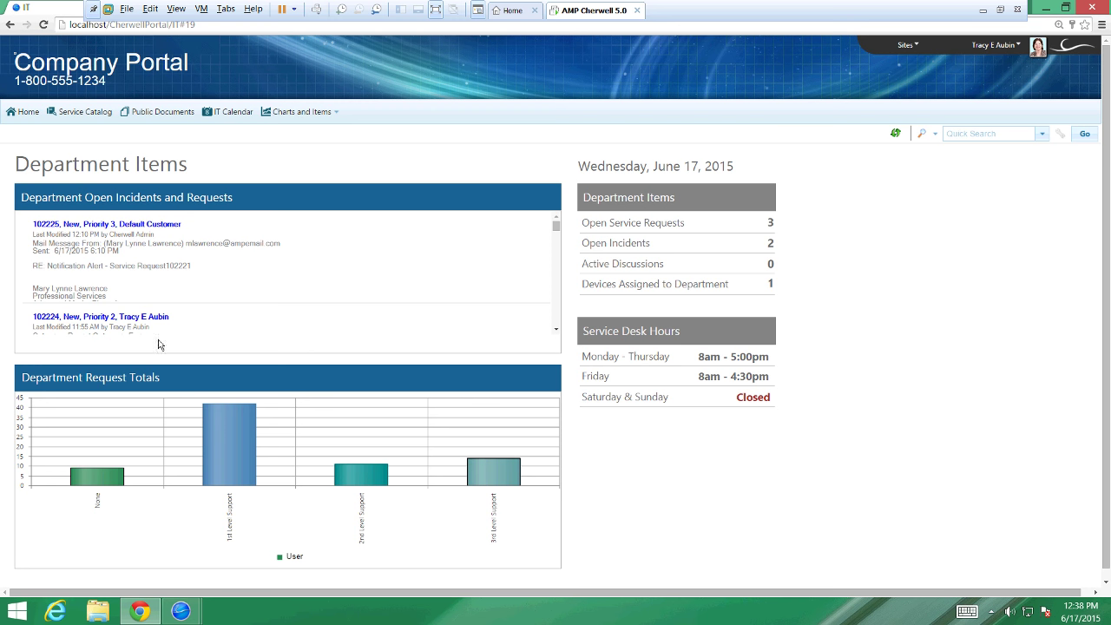
{"action": "mouse_move", "coordinate": [292, 475]}
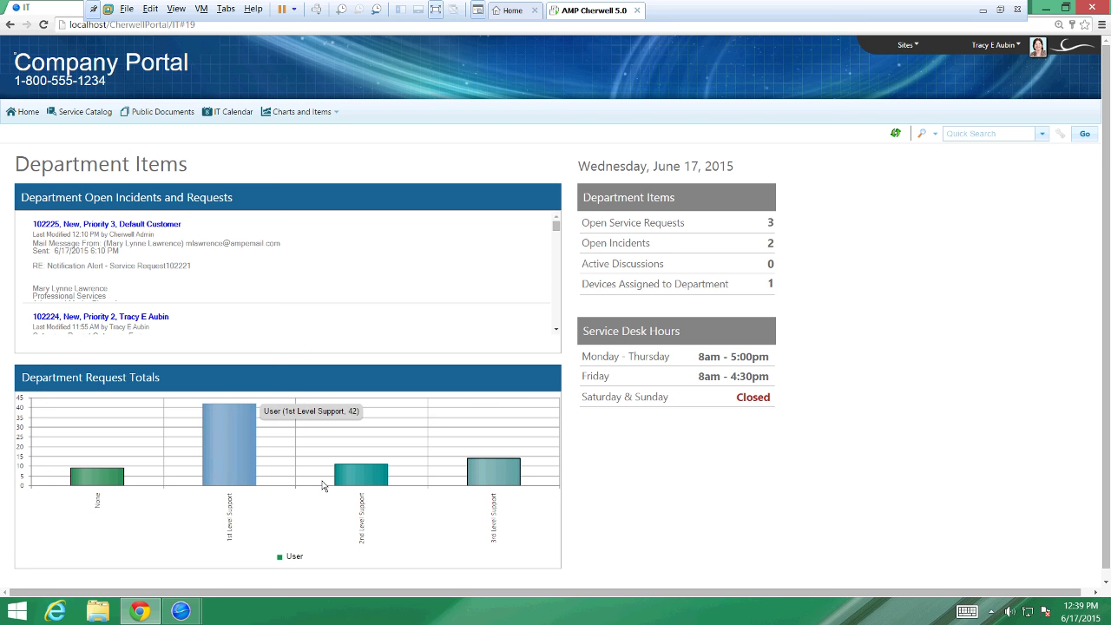
{"action": "mouse_move", "coordinate": [363, 484]}
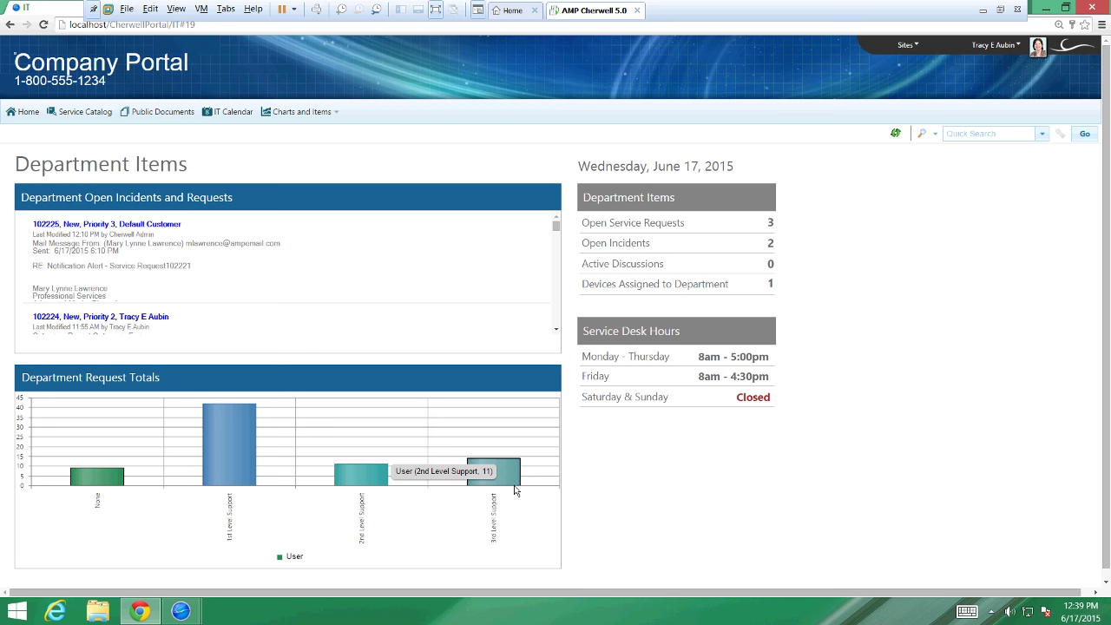
{"action": "mouse_move", "coordinate": [515, 484]}
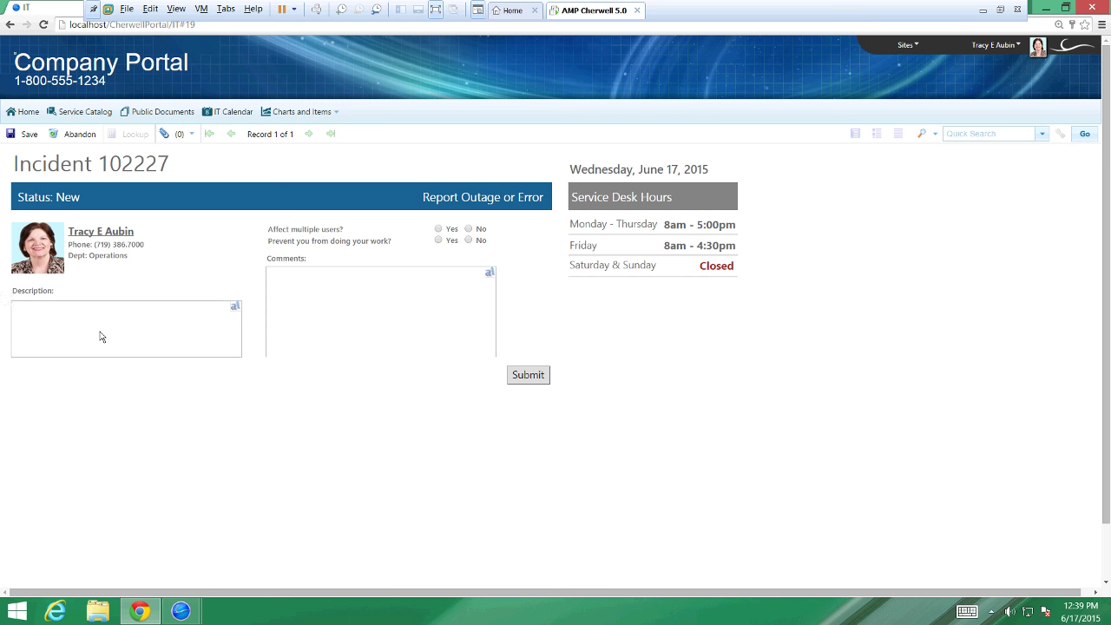
- Describe the new outage incident as "I can't get to my email"
{"action": "type", "text": "I can't go"}
{"action": "type", "text": "t to my emial"}
{"action": "key", "text": "BackSpace"}
{"action": "key", "text": "BackSpace"}
{"action": "key", "text": "BackSpace"}
{"action": "type", "text": "ai"}
- Answer No to affecting multiple users and Yes to preventing work, comment "this is really important", and submit the incident
{"action": "left_click", "coordinate": [468, 229]}
{"action": "left_click", "coordinate": [438, 240]}
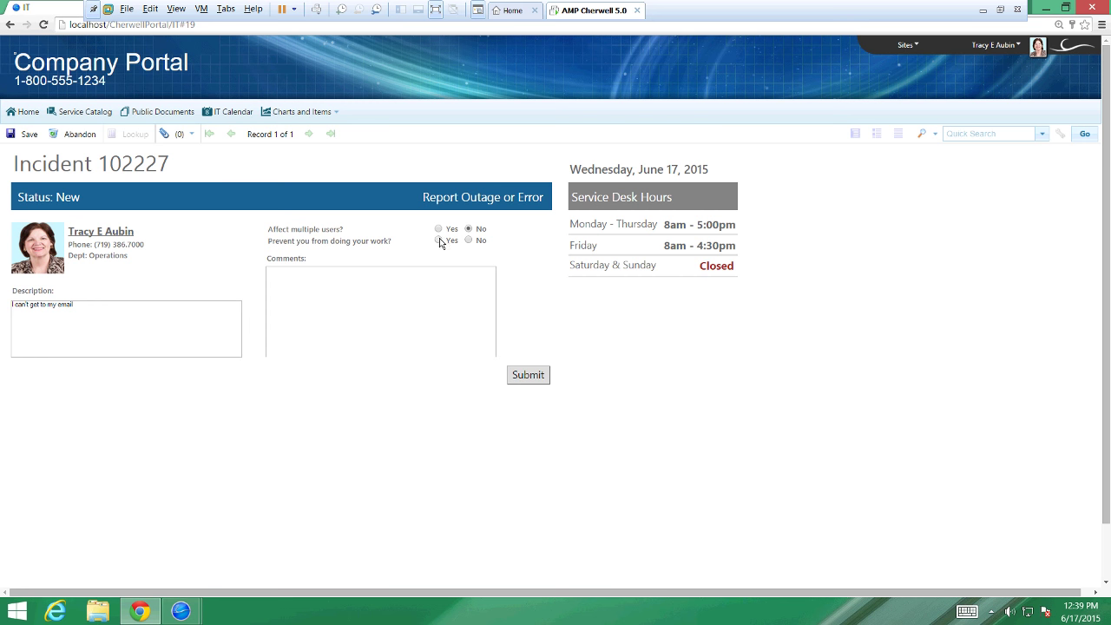
{"action": "left_click", "coordinate": [428, 284]}
{"action": "type", "text": "this is really important"}
{"action": "left_click", "coordinate": [531, 377]}
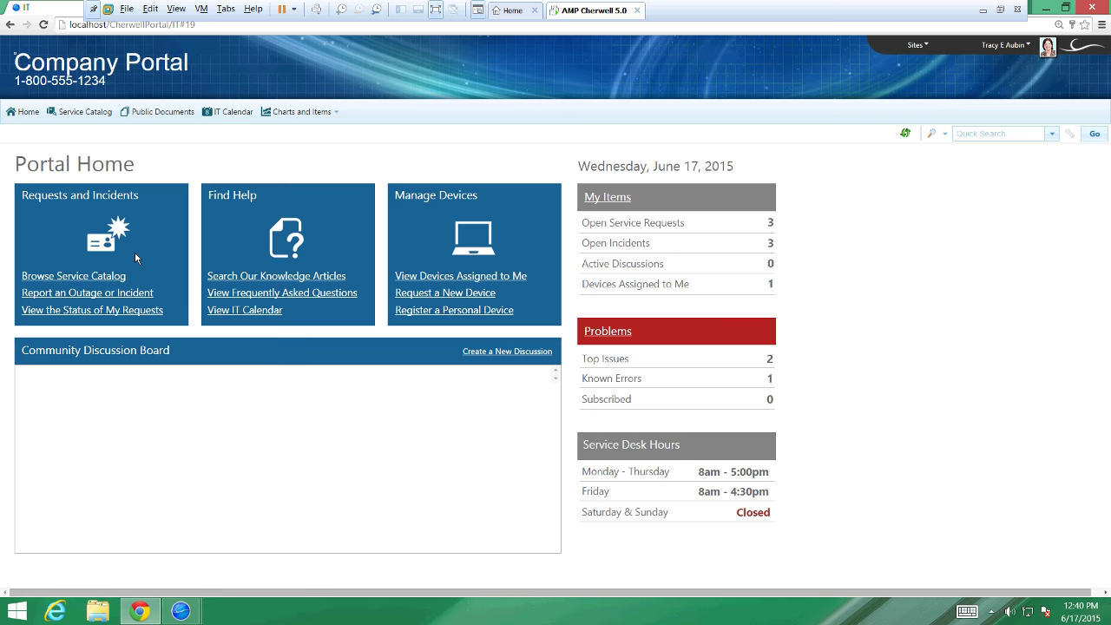
- Browse the Service Catalog and start a New Employee Setup request under Employee Support
{"action": "left_click", "coordinate": [78, 118]}
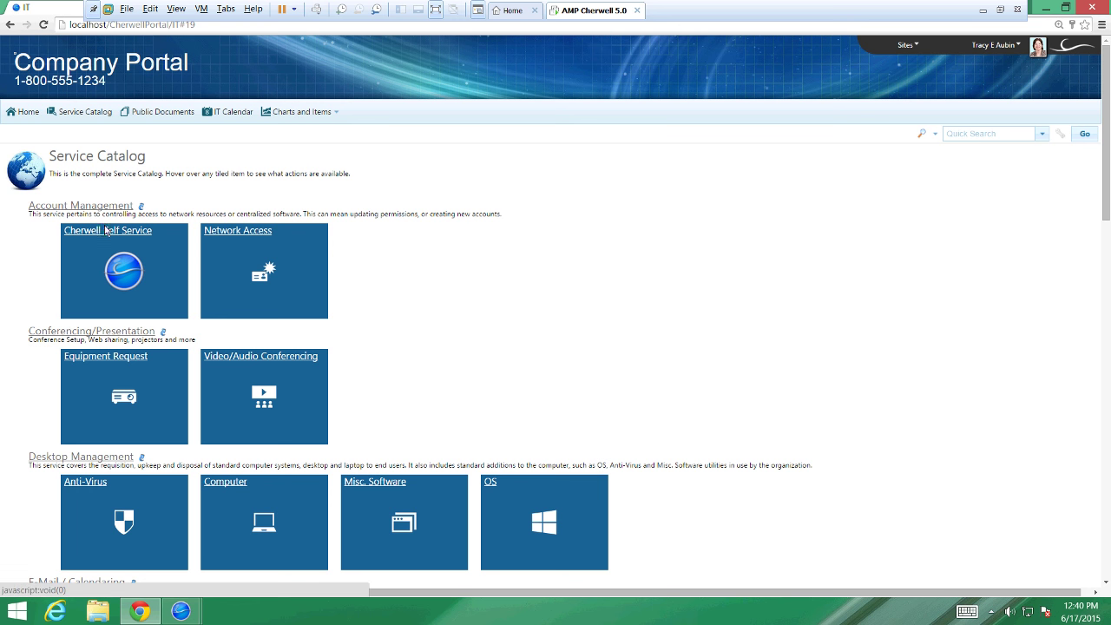
{"action": "mouse_move", "coordinate": [106, 231]}
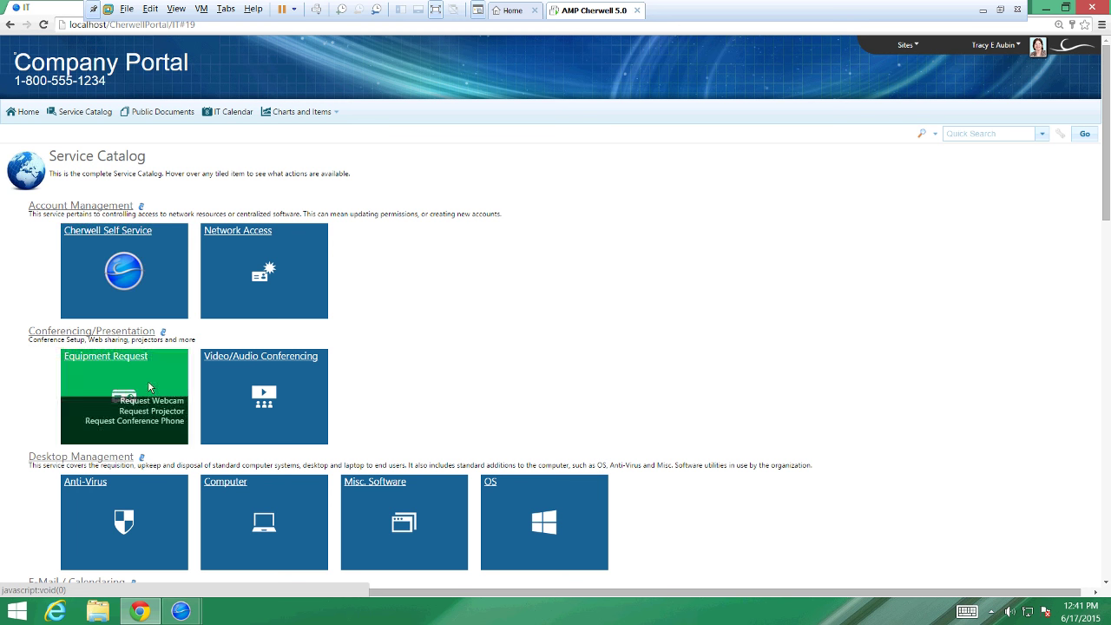
{"action": "scroll", "coordinate": [421, 401], "scroll_direction": "down", "scroll_amount": 1}
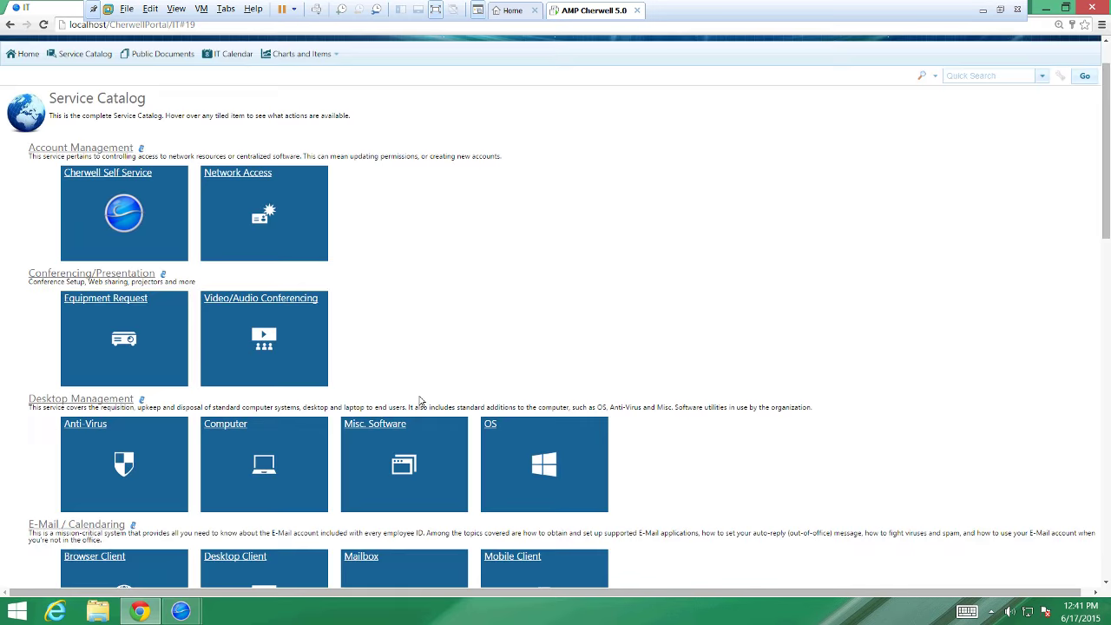
{"action": "scroll", "coordinate": [421, 401], "scroll_direction": "down", "scroll_amount": 5}
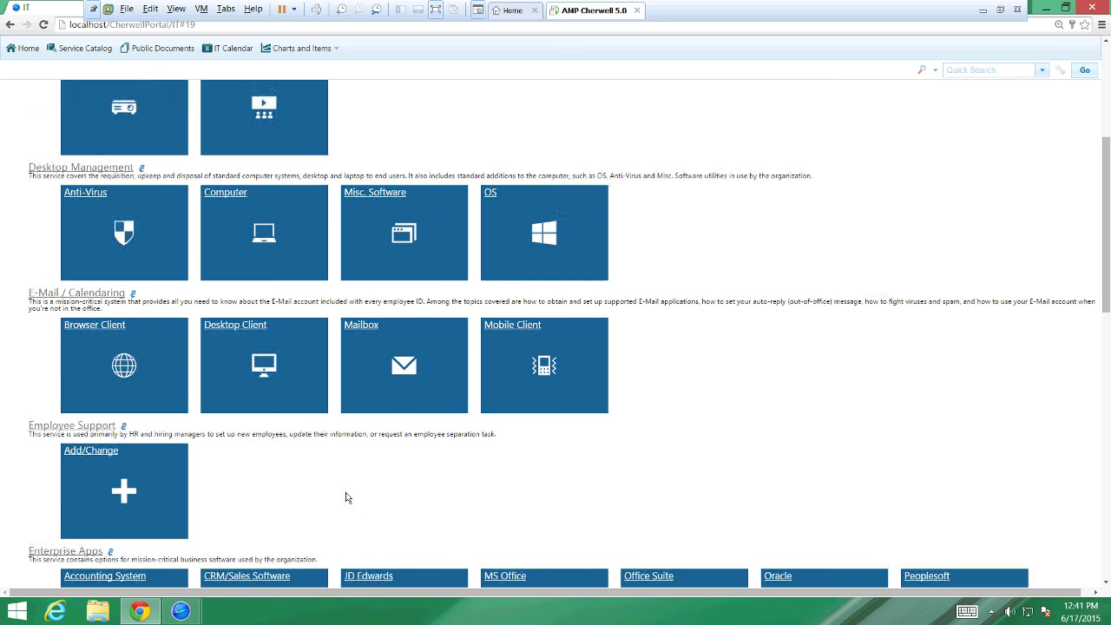
{"action": "mouse_move", "coordinate": [92, 396]}
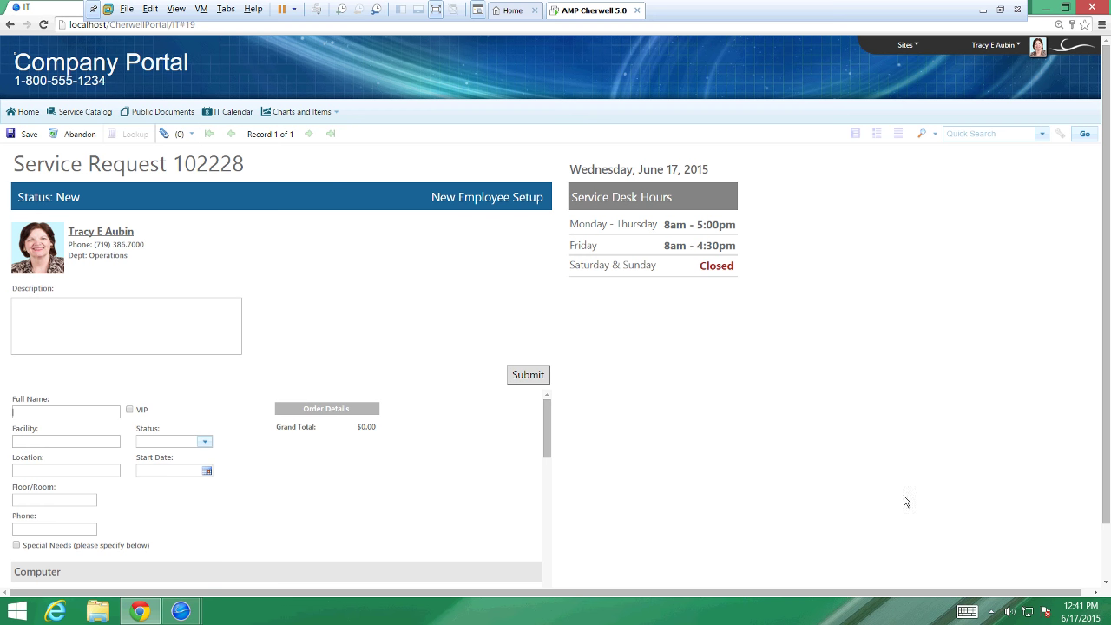
- Describe the service request as "New hire - " followed by the new employee's first name
{"action": "mouse_move", "coordinate": [1106, 579]}
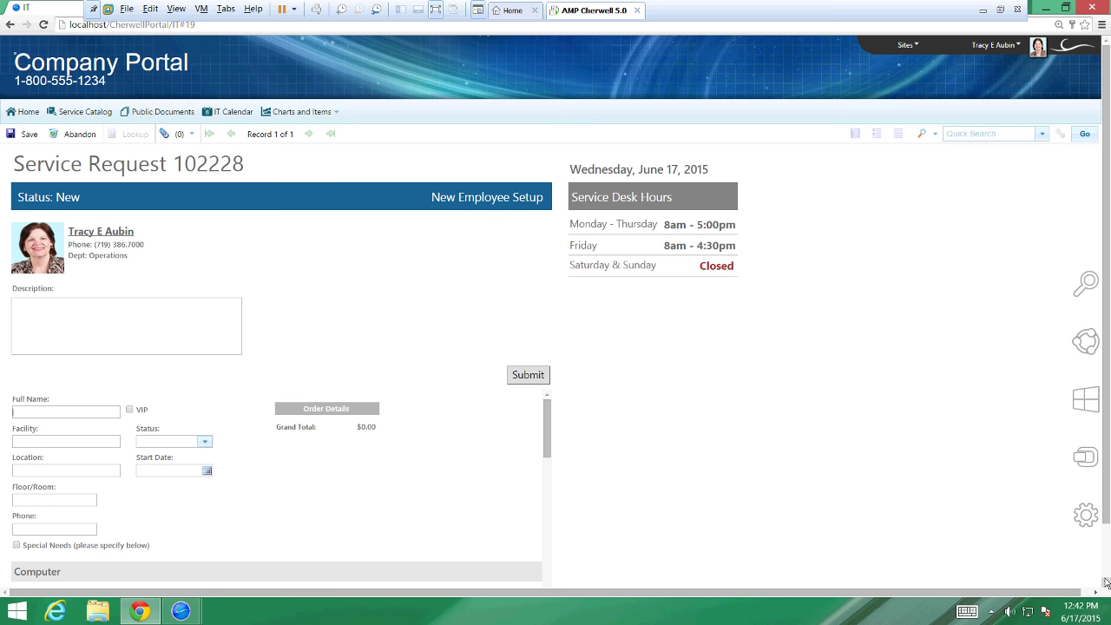
{"action": "scroll", "coordinate": [203, 263], "scroll_direction": "down", "scroll_amount": 1}
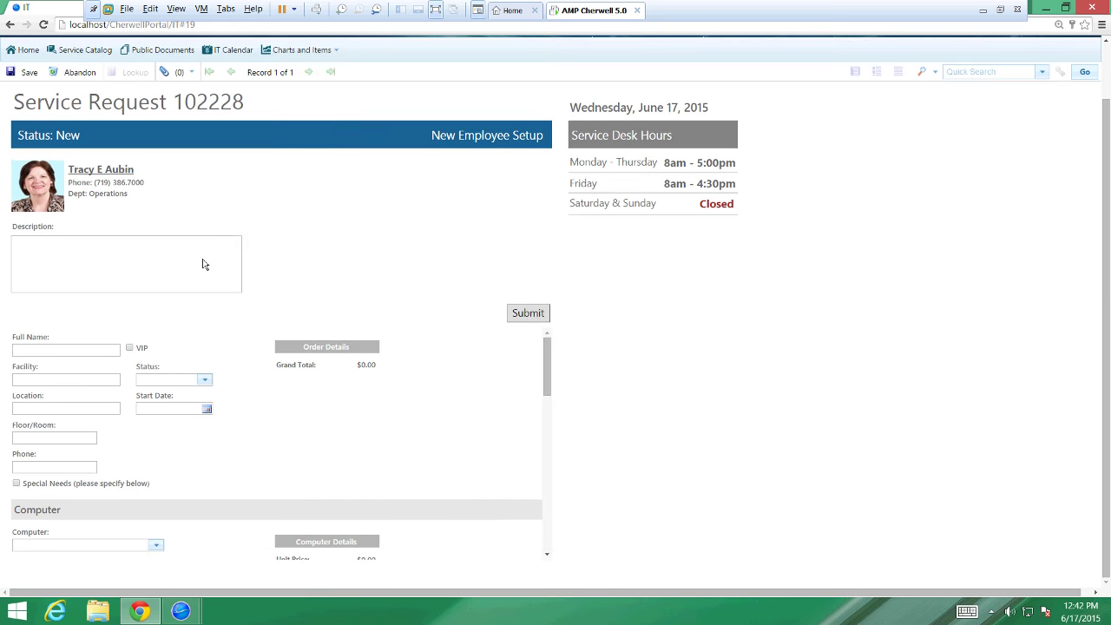
{"action": "left_click", "coordinate": [201, 263]}
{"action": "type", "text": "New hire"}
{"action": "type", "text": " - M"}
{"action": "type", "text": "ath"}
{"action": "type", "text": "hew"}
- Enter the new employee's name in Full Name, mark them as VIP, and set the start date to 06/18/2015
{"action": "left_click", "coordinate": [37, 350]}
{"action": "type", "text": "Matthew"}
{"action": "left_click", "coordinate": [22, 353]}
{"action": "left_click", "coordinate": [130, 350]}
{"action": "left_click", "coordinate": [207, 409]}
{"action": "left_click", "coordinate": [228, 481]}
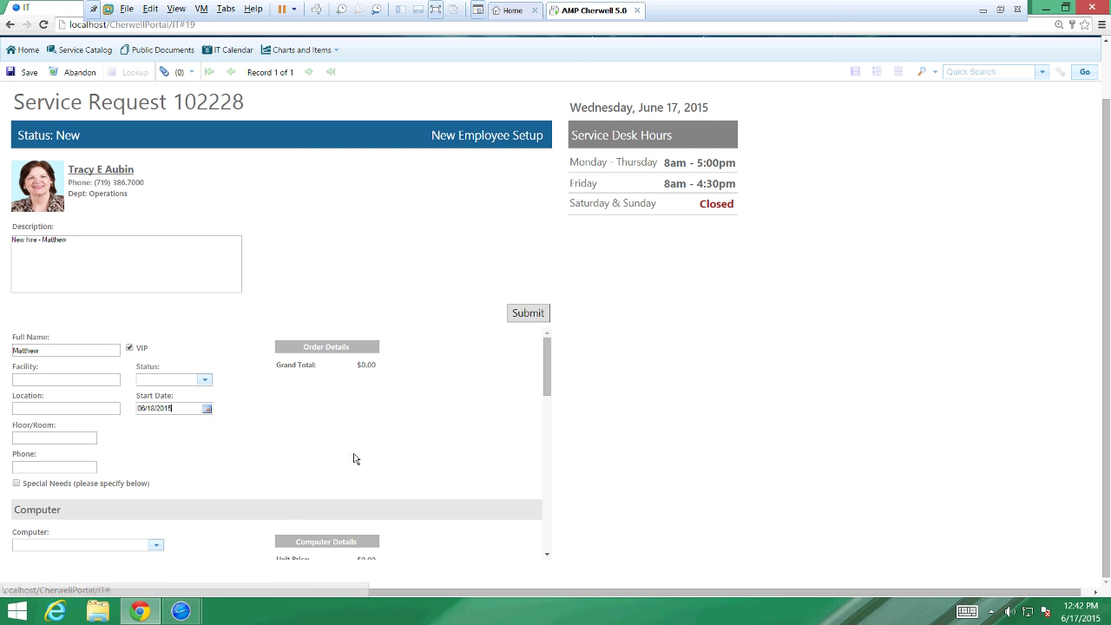
- Add the Keyboard and Travel Mouse accessories and choose iPad with Retina Display as the mobile device
{"action": "left_click", "coordinate": [547, 554]}
{"action": "left_click", "coordinate": [547, 556]}
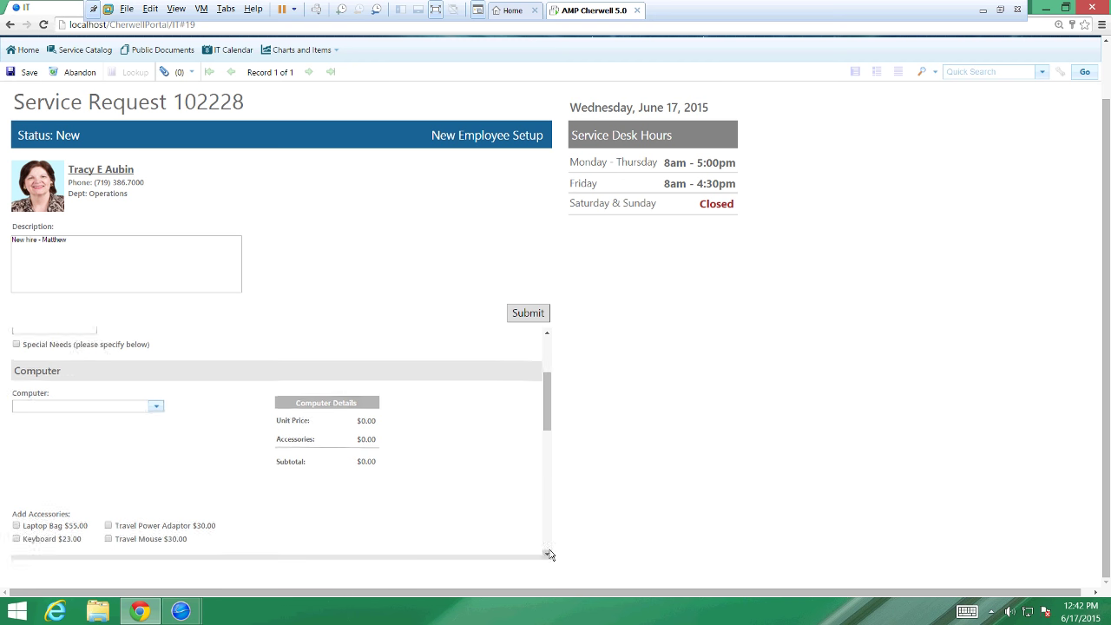
{"action": "left_click", "coordinate": [548, 554]}
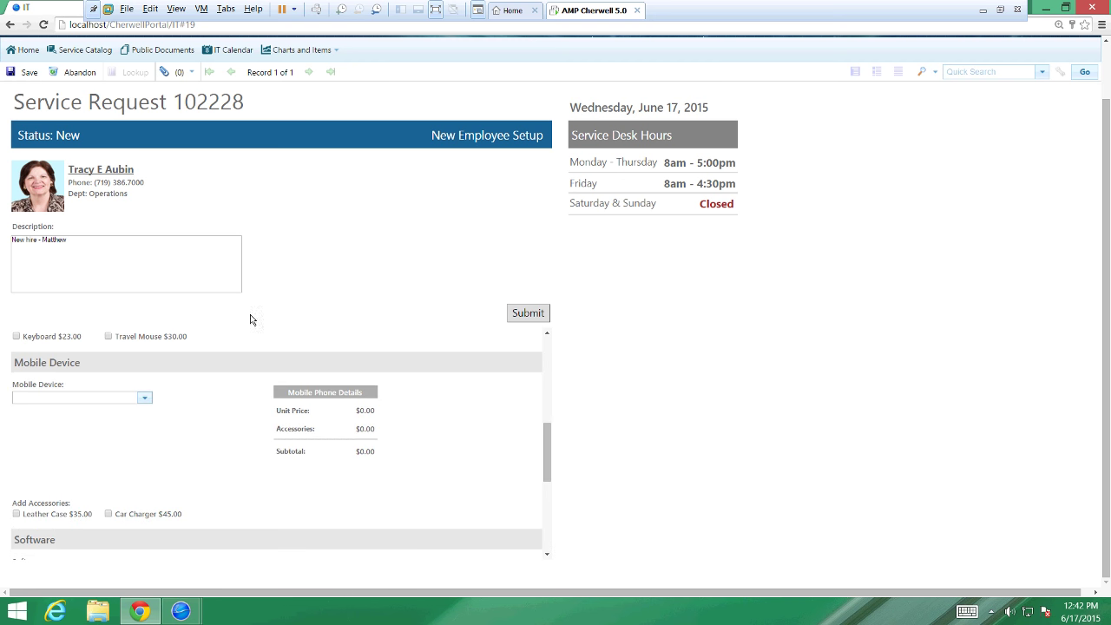
{"action": "left_click", "coordinate": [108, 338]}
{"action": "left_click", "coordinate": [18, 336]}
{"action": "left_click", "coordinate": [145, 399]}
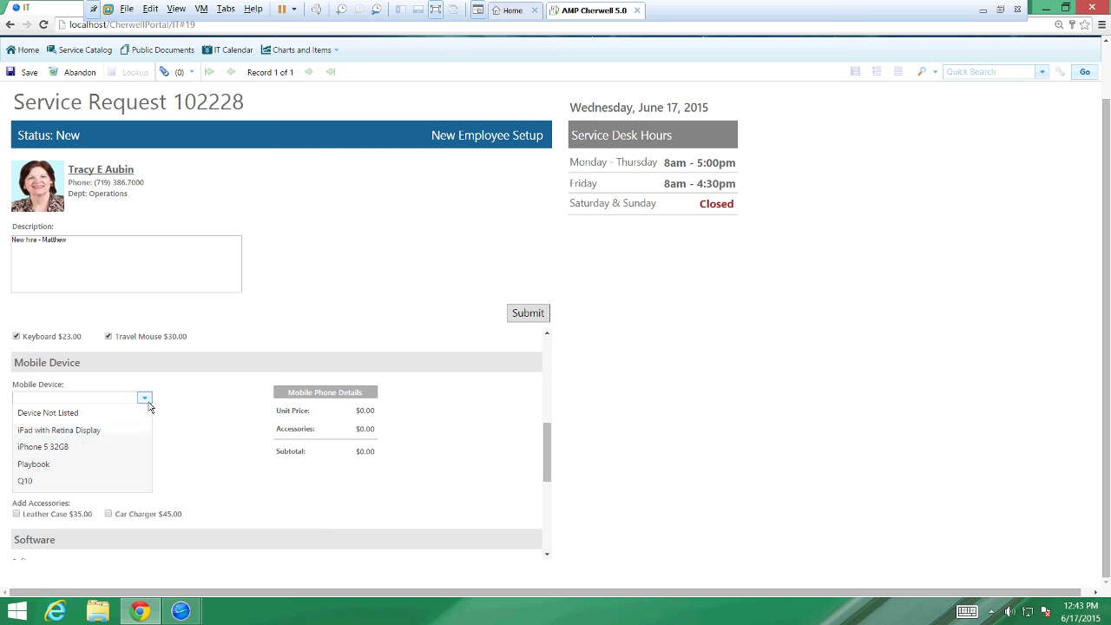
{"action": "left_click", "coordinate": [93, 432]}
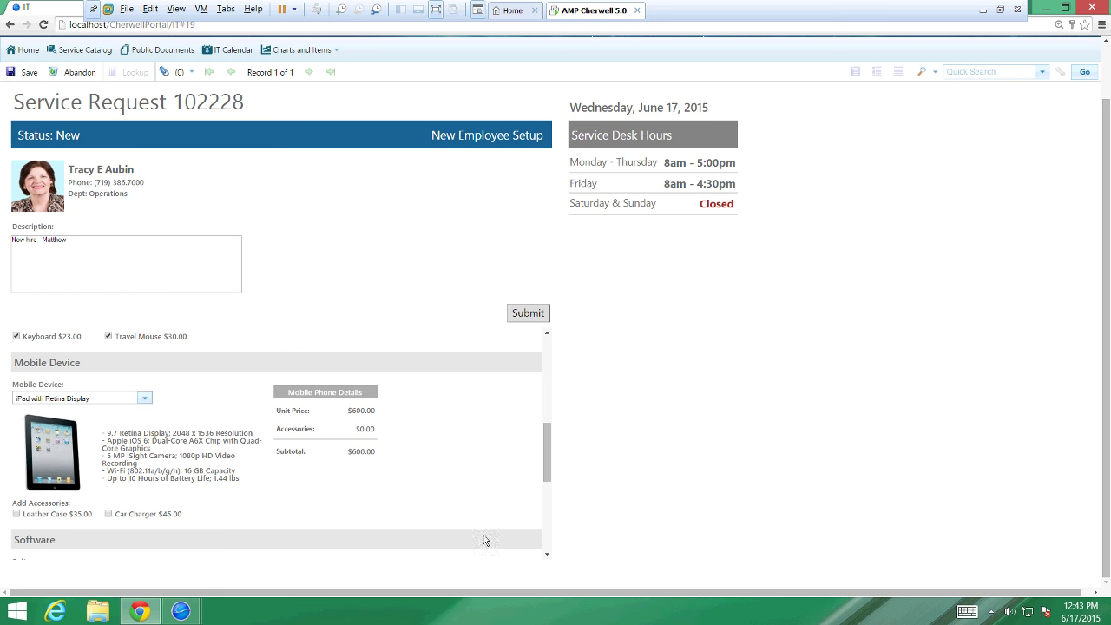
- Choose Standard Software Package as the software for the new employee
{"action": "left_click", "coordinate": [547, 556]}
{"action": "left_click", "coordinate": [547, 556]}
{"action": "left_click", "coordinate": [547, 556]}
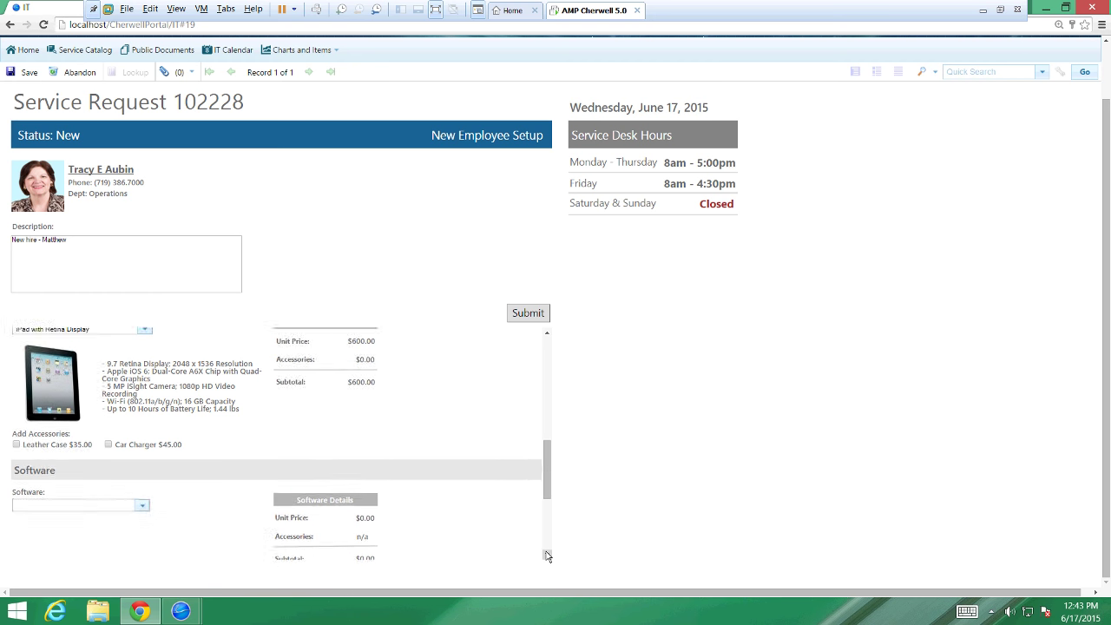
{"action": "left_click", "coordinate": [547, 556]}
{"action": "left_click", "coordinate": [144, 461]}
{"action": "left_click", "coordinate": [115, 492]}
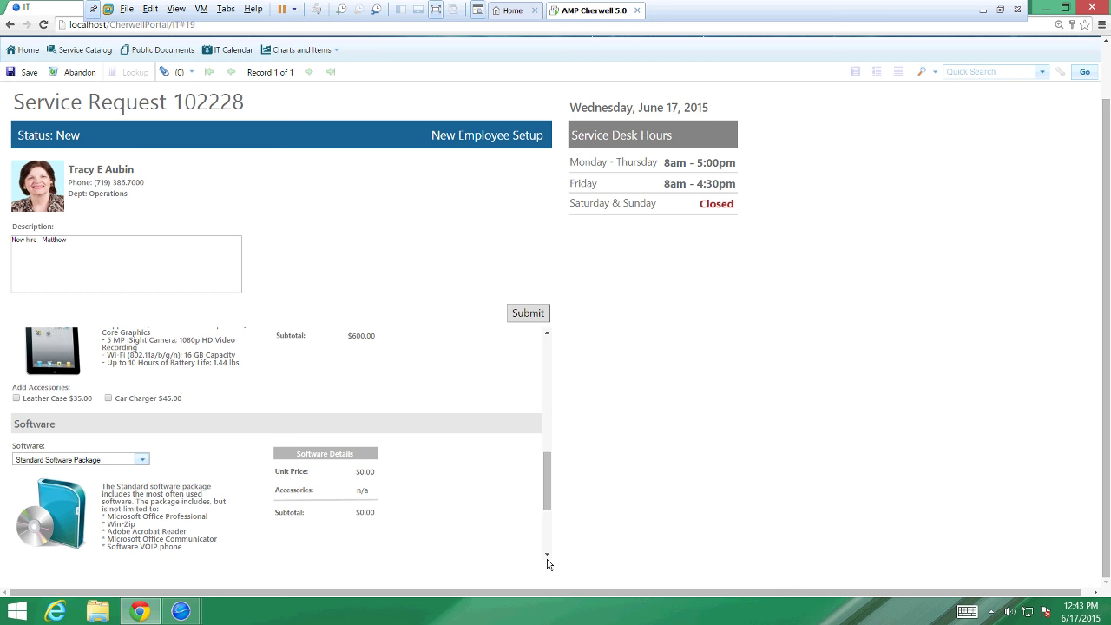
- Request work environment setup and network access, mark the request Ready for Approval, and submit it, dismissing the confirmation
{"action": "scroll", "coordinate": [547, 559], "scroll_direction": "down", "scroll_amount": 5}
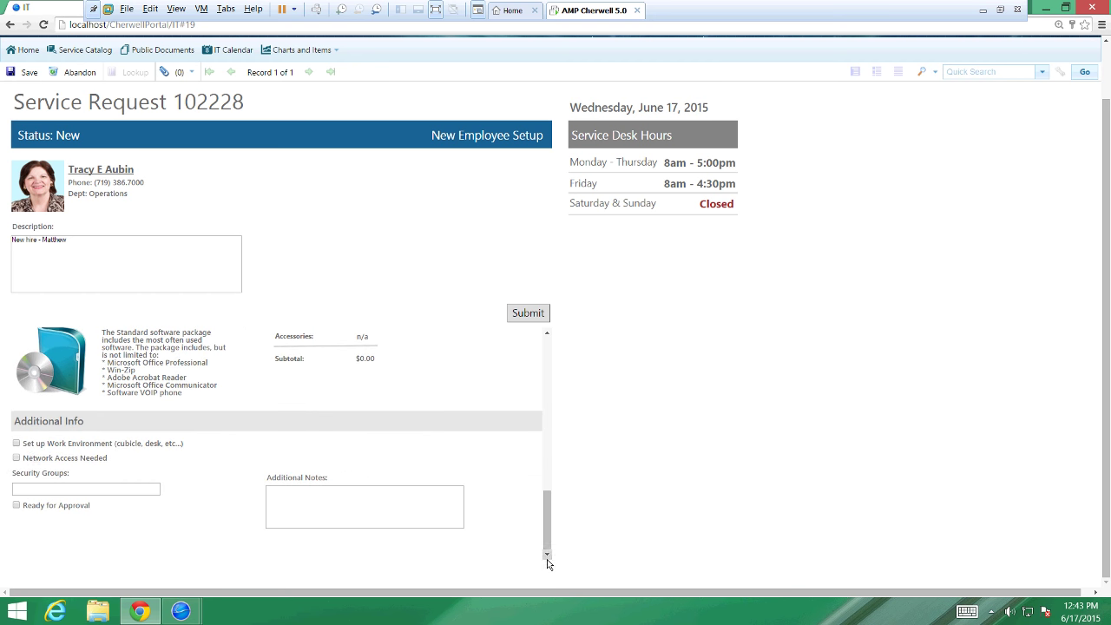
{"action": "left_click", "coordinate": [18, 459]}
{"action": "left_click", "coordinate": [17, 444]}
{"action": "left_click", "coordinate": [16, 505]}
{"action": "left_click", "coordinate": [518, 314]}
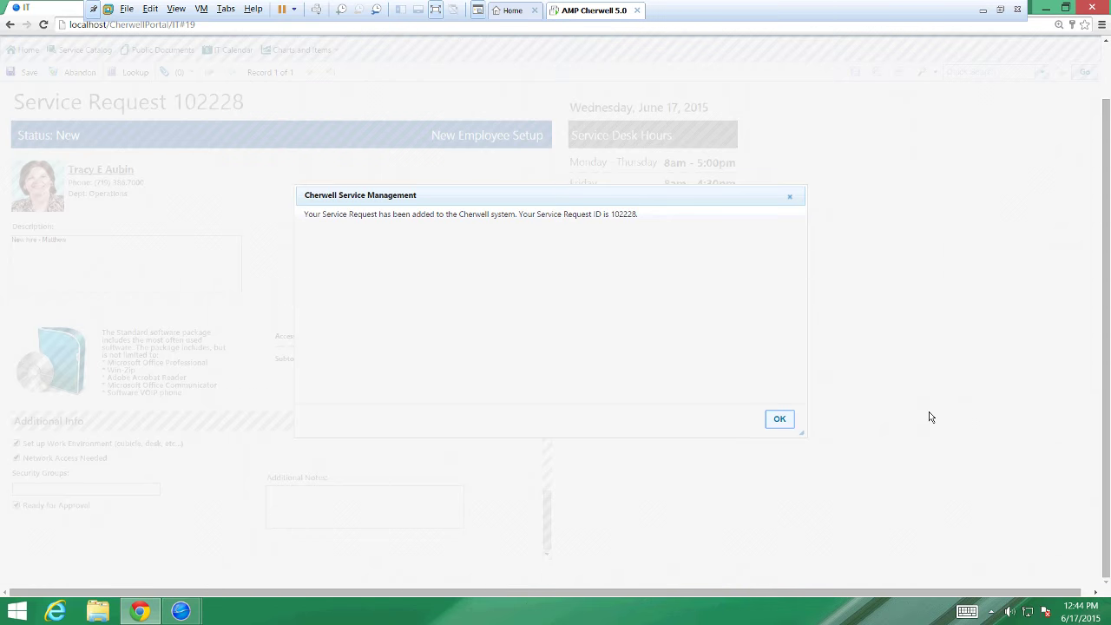
{"action": "key", "text": "Return"}
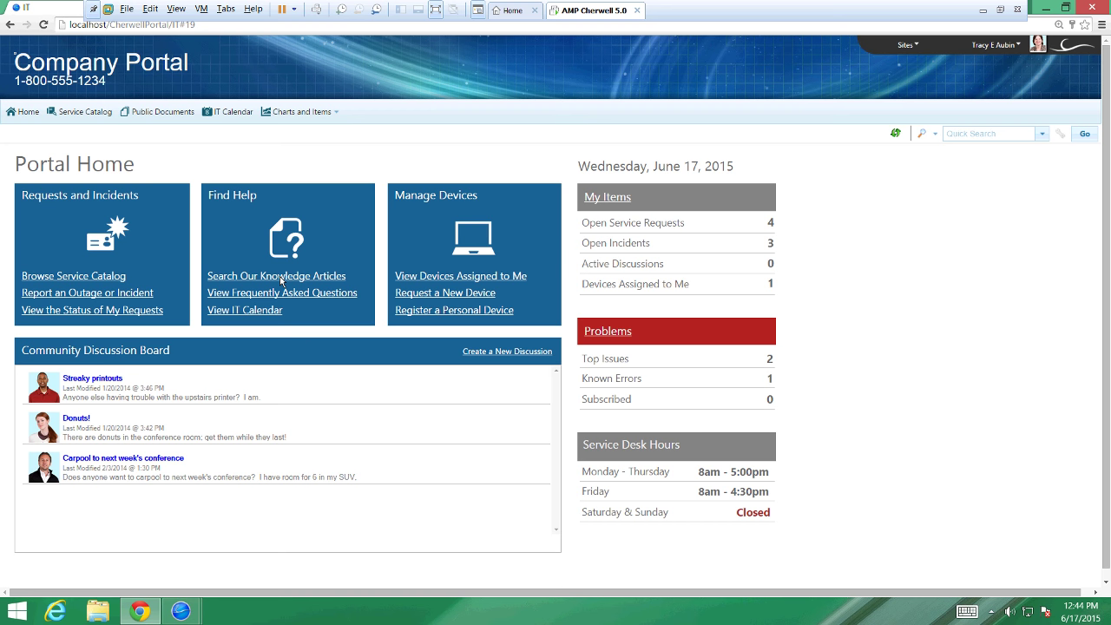
- Open the knowledge article "Include additional data fields in the barcode" and read through its solution
{"action": "left_click", "coordinate": [282, 280]}
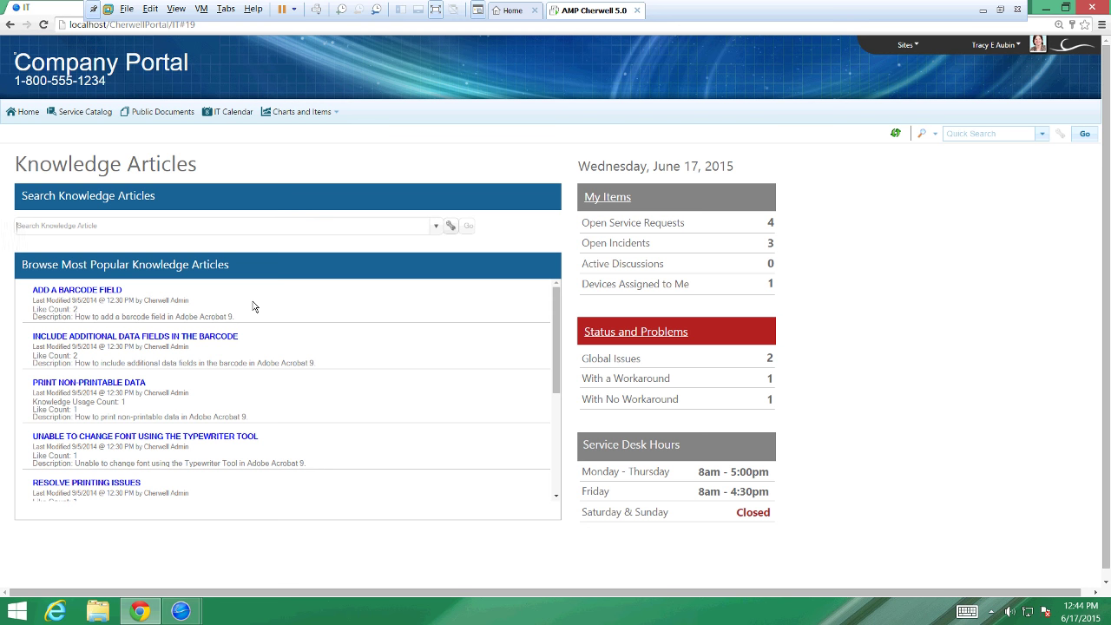
{"action": "left_click", "coordinate": [152, 340]}
{"action": "left_click", "coordinate": [183, 334]}
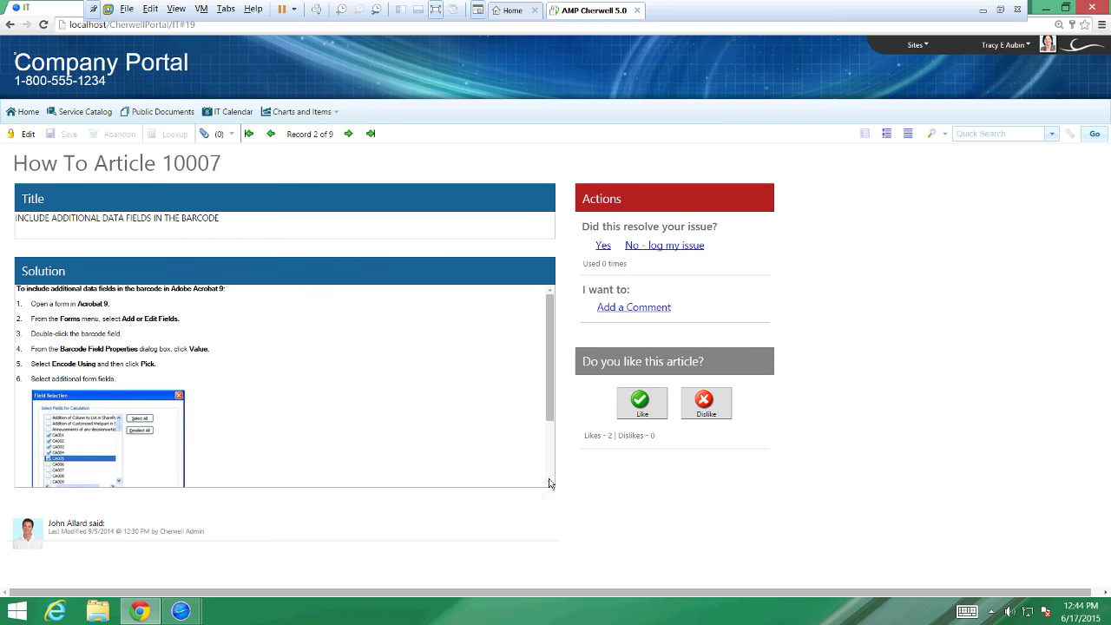
{"action": "scroll", "coordinate": [549, 481], "scroll_direction": "down", "scroll_amount": 3}
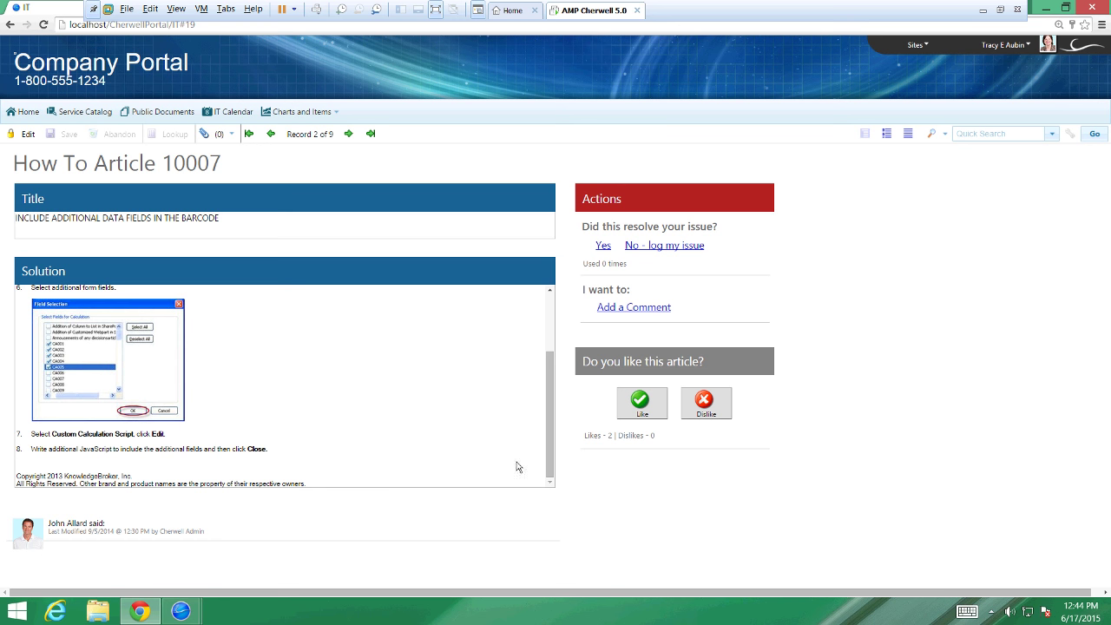
{"action": "scroll", "coordinate": [546, 419], "scroll_direction": "up", "scroll_amount": 3}
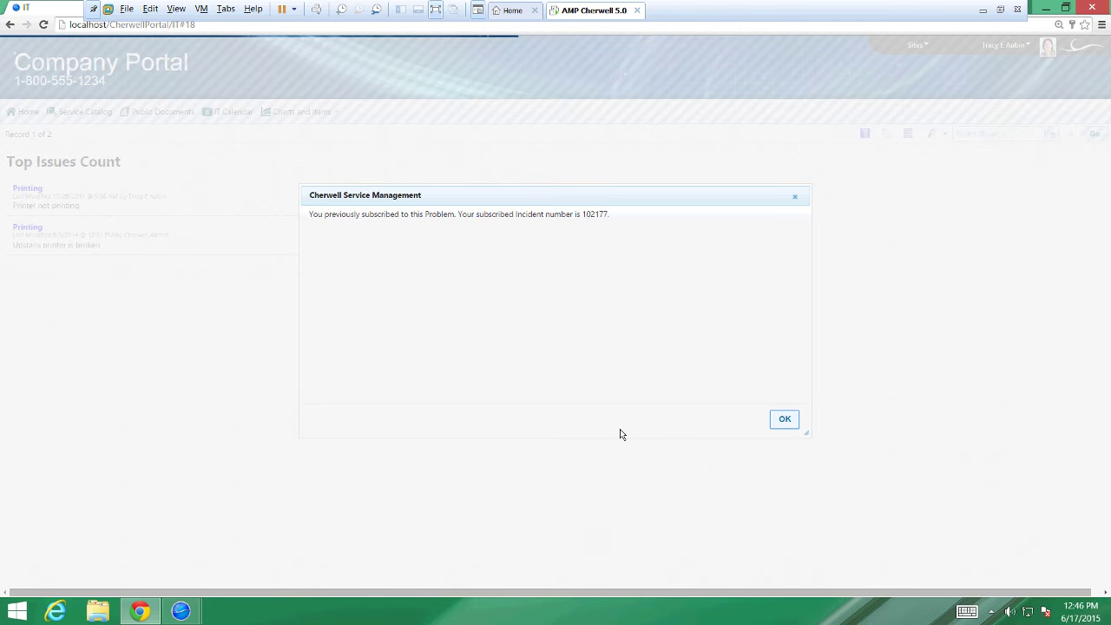
- Dismiss the Problem subscription message and return to the portal home page
{"action": "key", "text": "Return"}
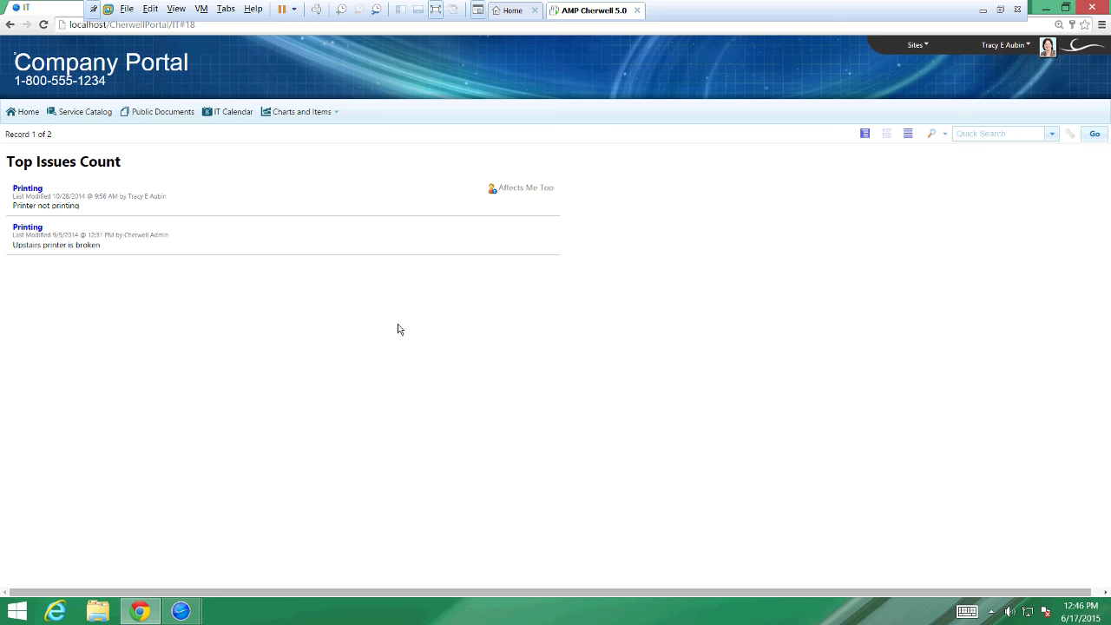
{"action": "left_click", "coordinate": [20, 114]}
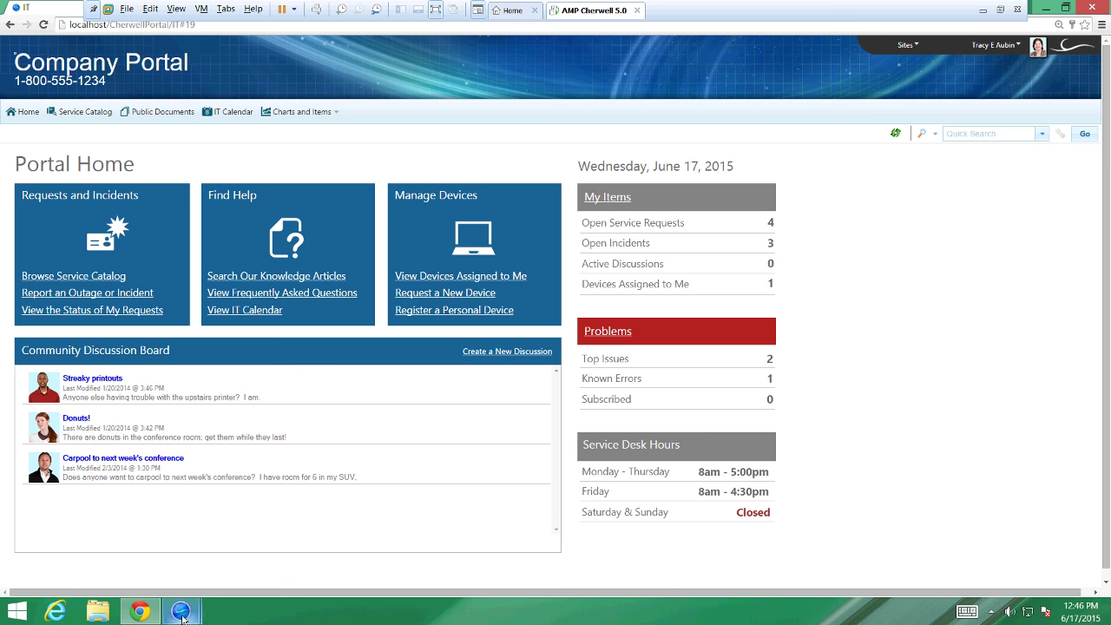
- Switch to the Cherwell Service Management desktop client's error window and close it
{"action": "mouse_move", "coordinate": [182, 617]}
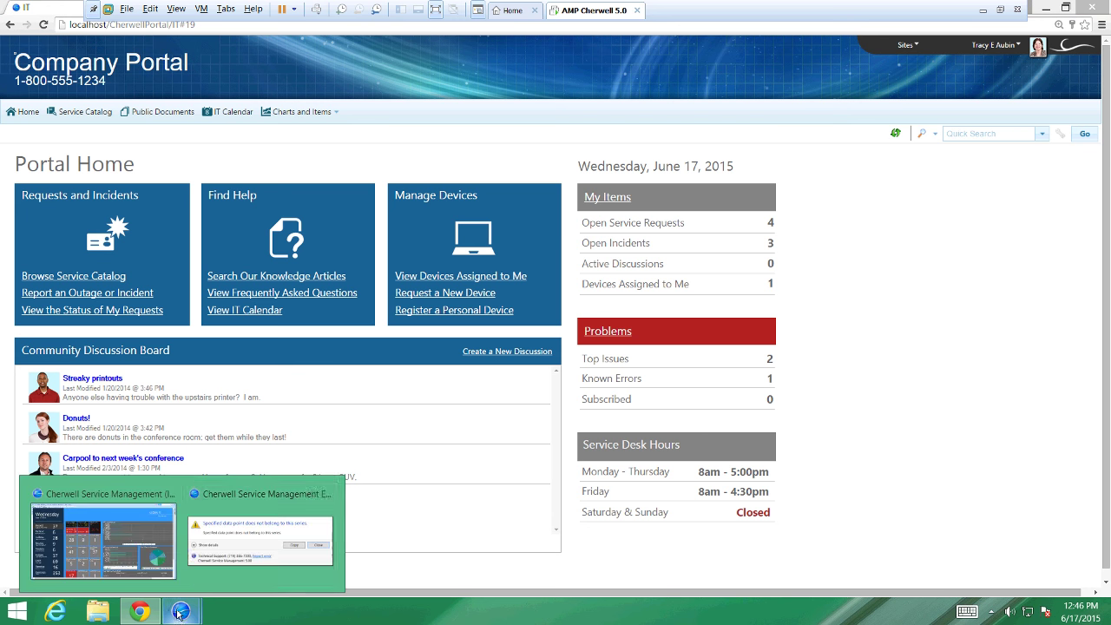
{"action": "left_click", "coordinate": [261, 552]}
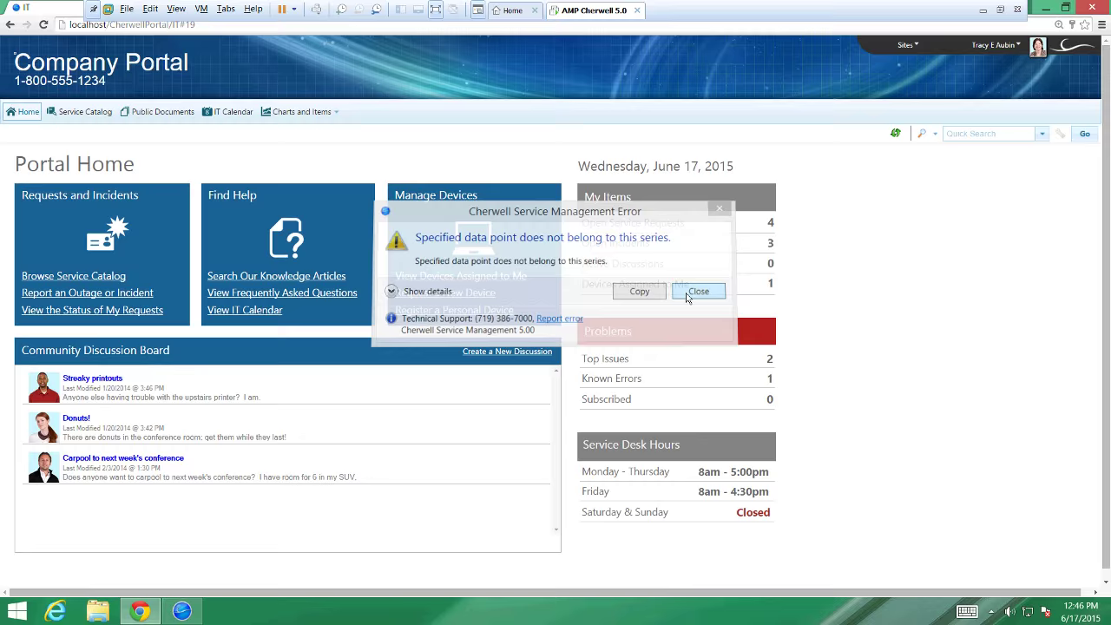
{"action": "left_click", "coordinate": [695, 292]}
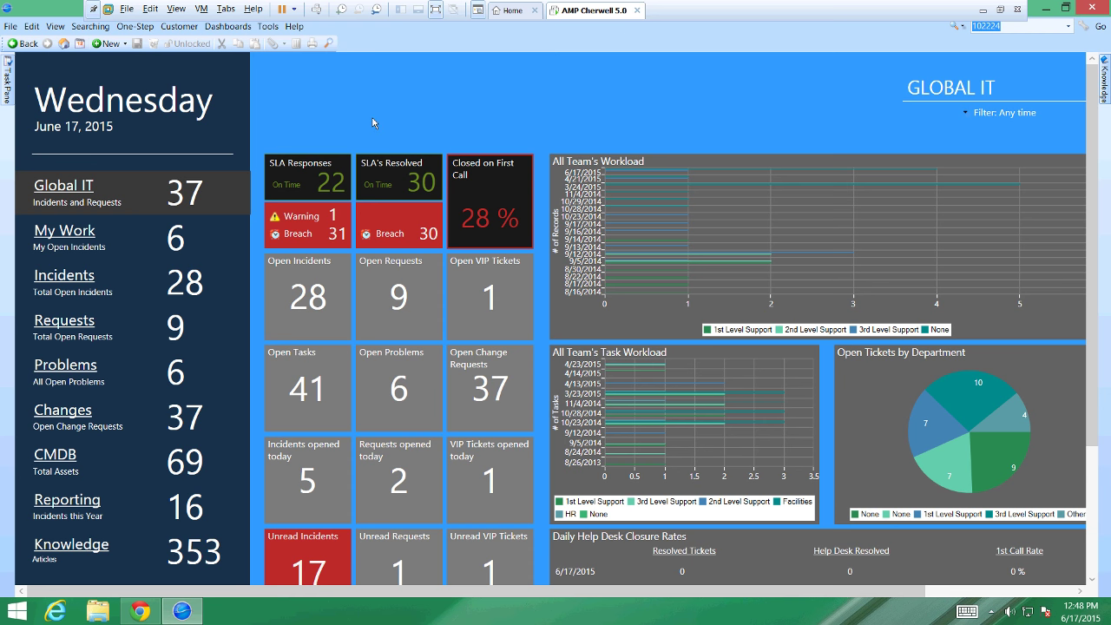
- Open the Global IT dashboard for editing in the dashboard editor
{"action": "left_click", "coordinate": [225, 26]}
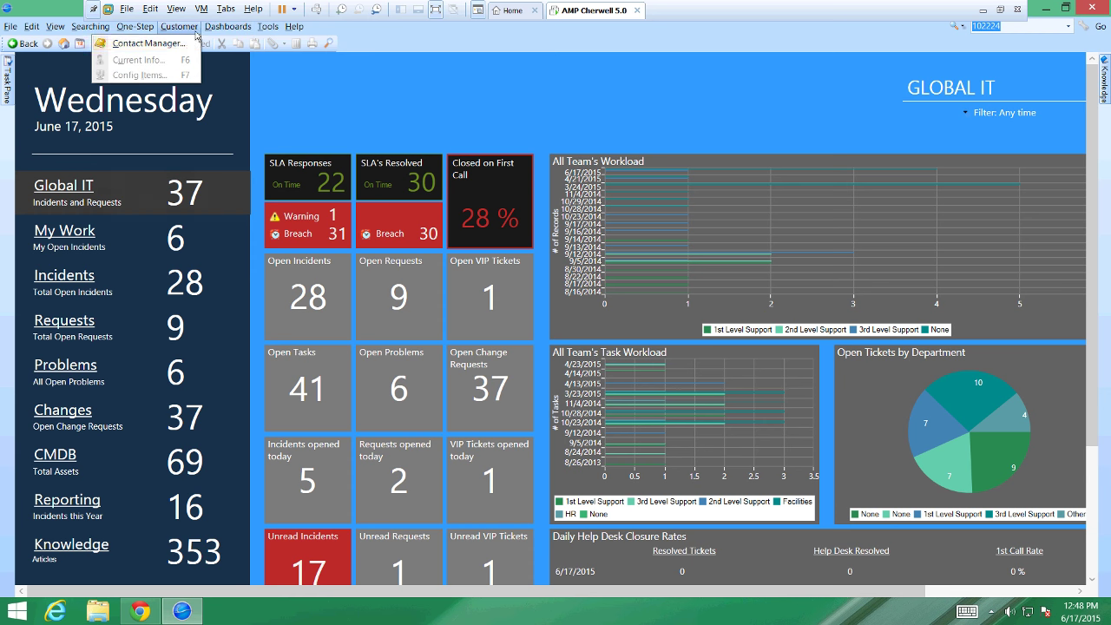
{"action": "left_click", "coordinate": [206, 61]}
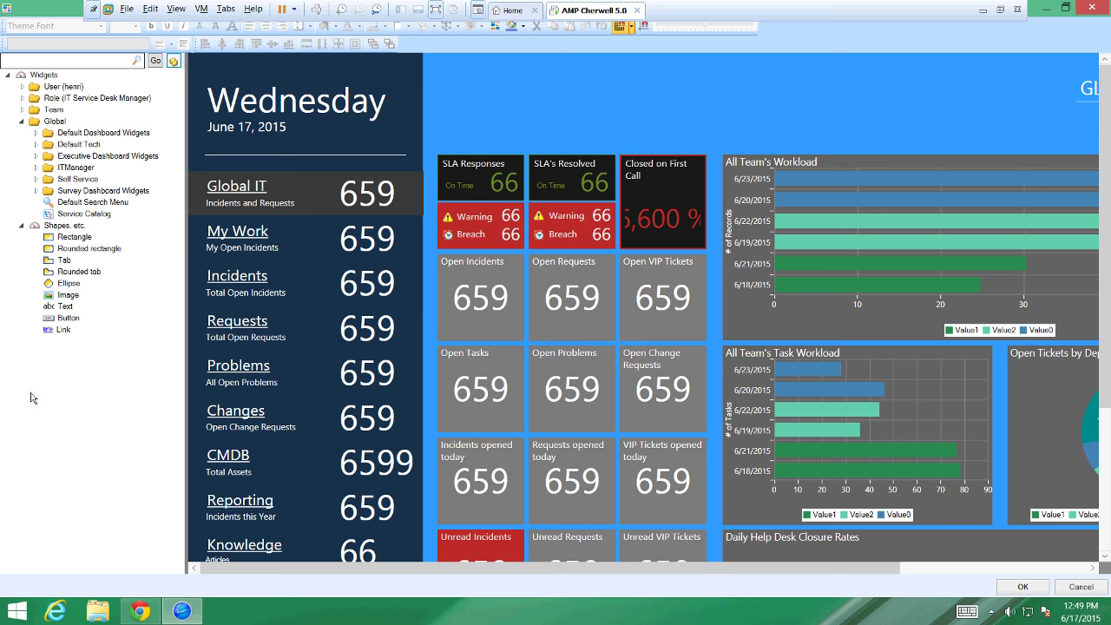
- Browse the global default dashboard widgets for Incident, My Work and Executive, and leave the dashboard editor without saving changes
{"action": "left_click", "coordinate": [37, 133]}
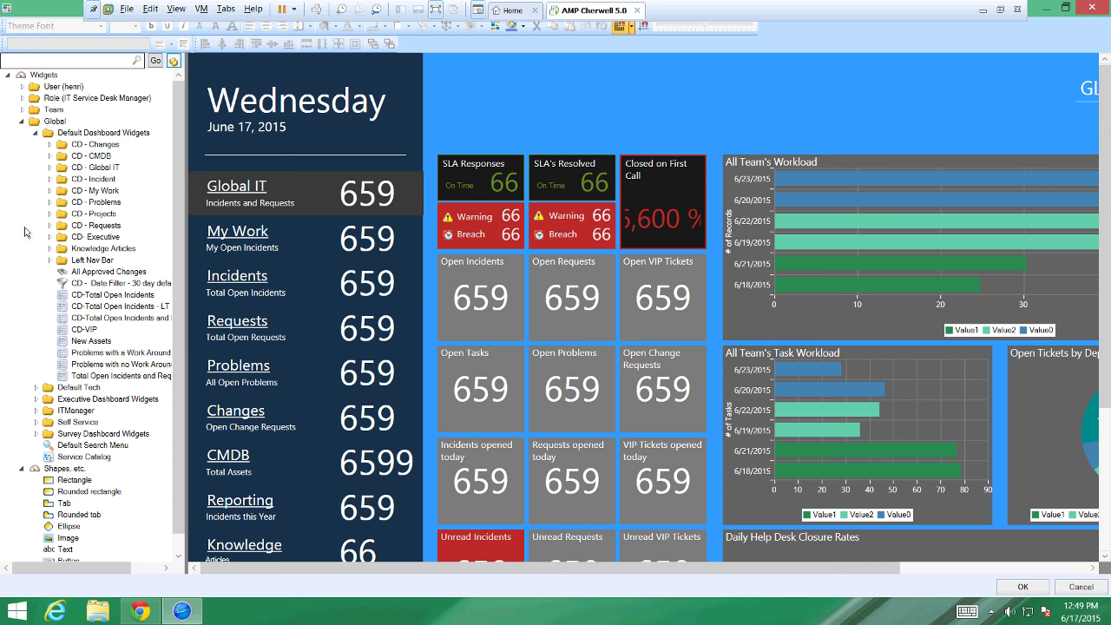
{"action": "left_click", "coordinate": [50, 179]}
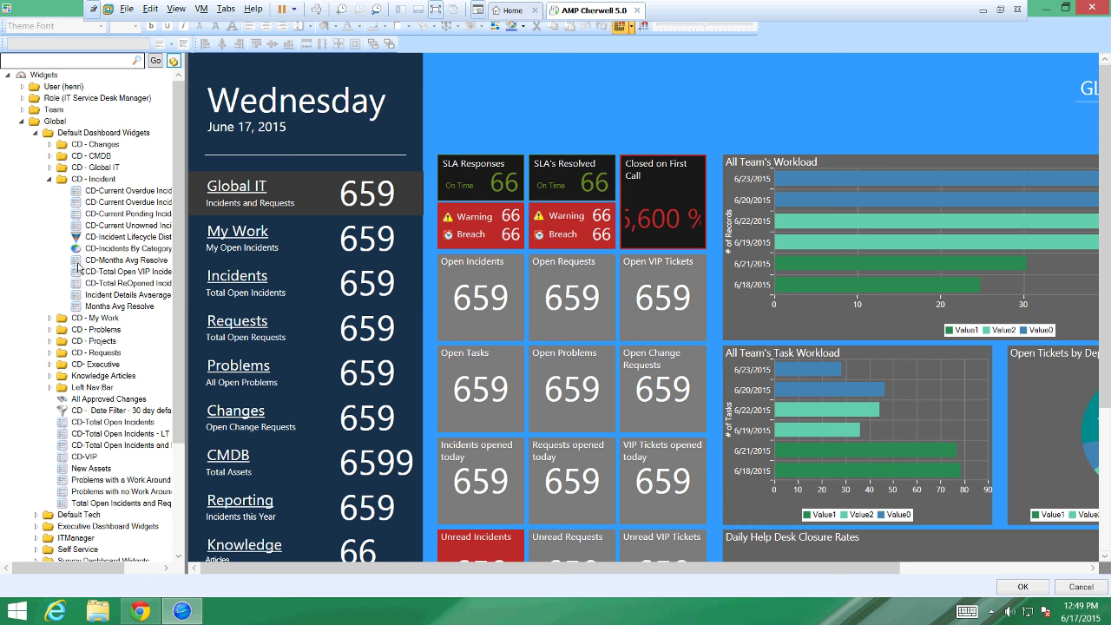
{"action": "left_click", "coordinate": [50, 318]}
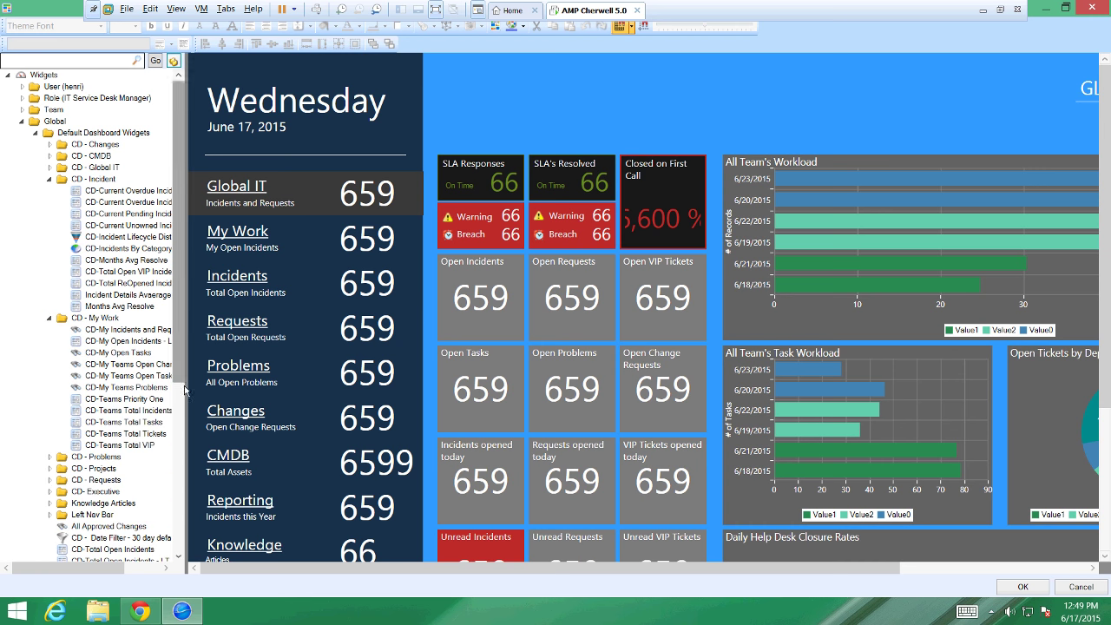
{"action": "left_click", "coordinate": [180, 557]}
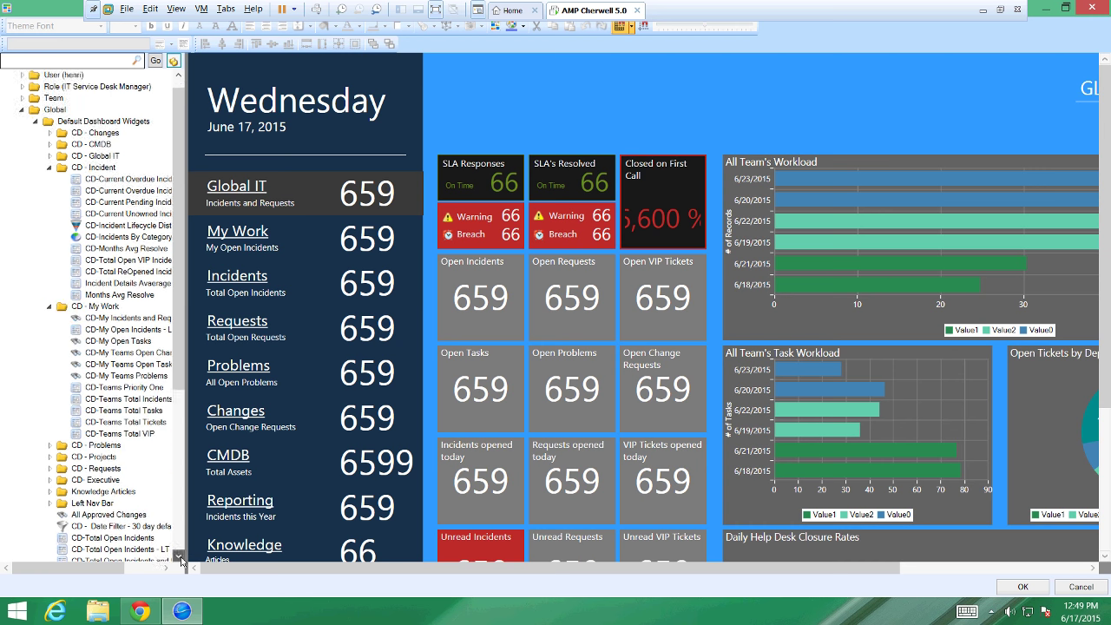
{"action": "left_click", "coordinate": [180, 558]}
{"action": "left_click", "coordinate": [180, 558]}
{"action": "left_click", "coordinate": [180, 558]}
{"action": "left_click", "coordinate": [180, 558]}
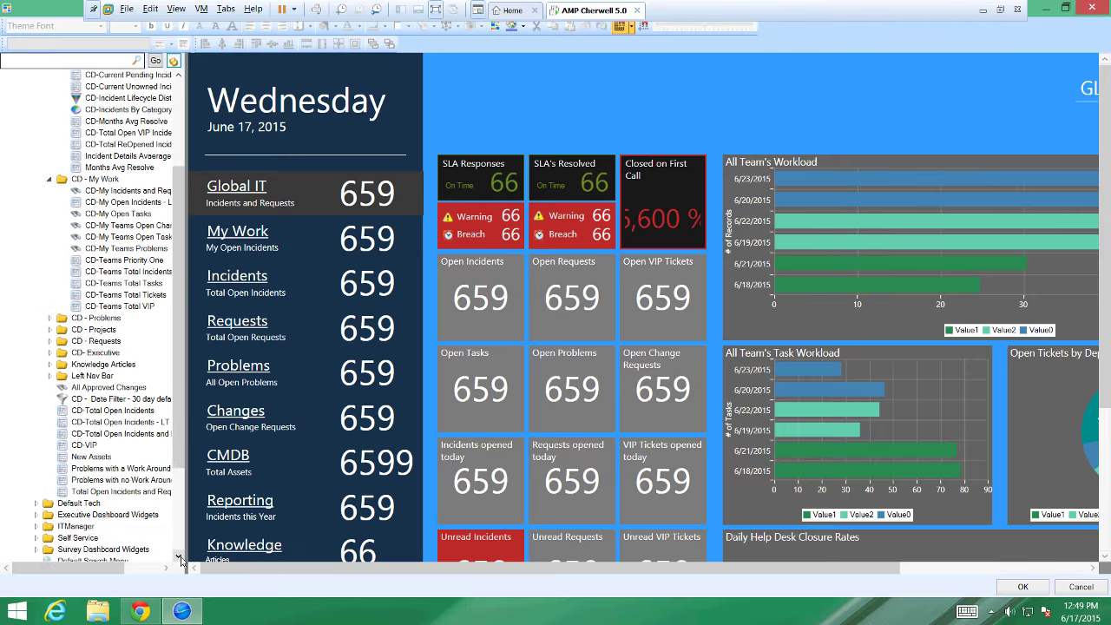
{"action": "left_click", "coordinate": [180, 559]}
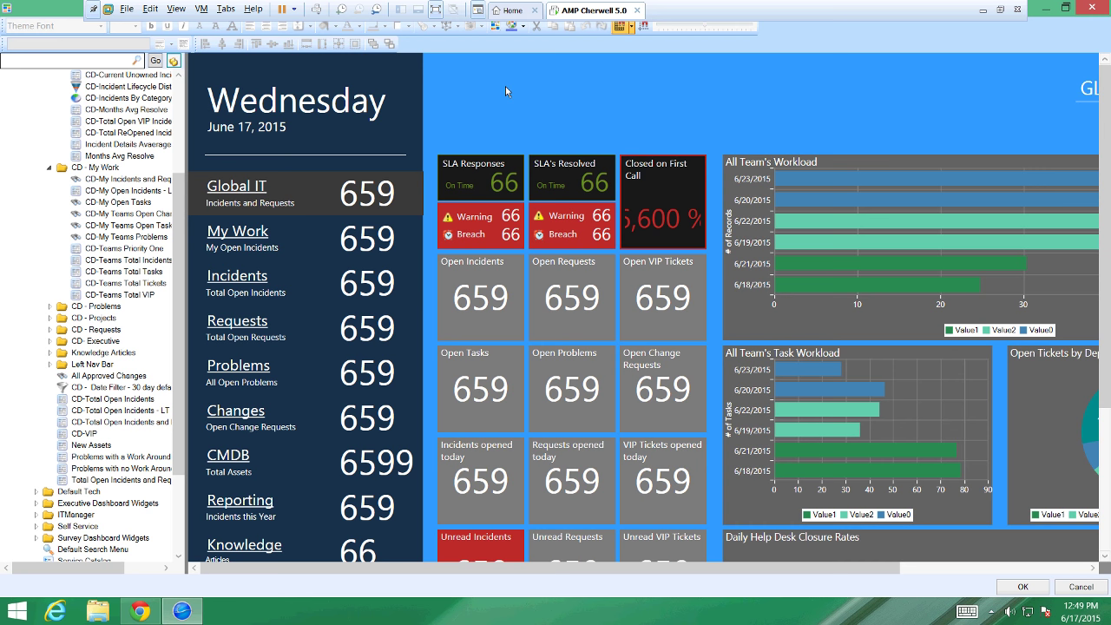
{"action": "left_click", "coordinate": [49, 341]}
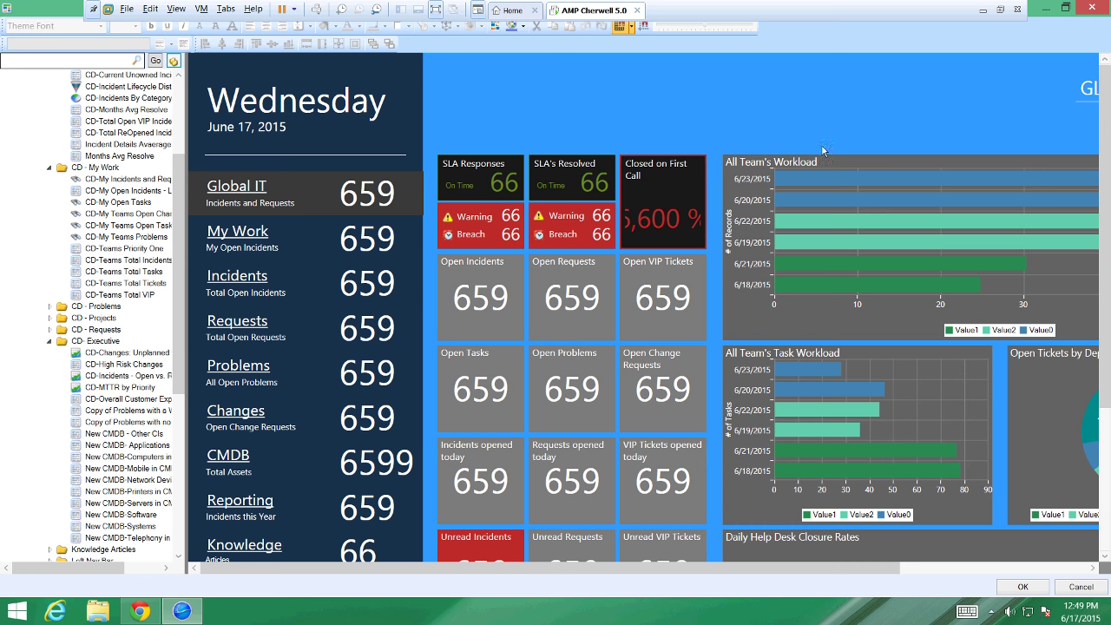
{"action": "left_click", "coordinate": [1094, 9]}
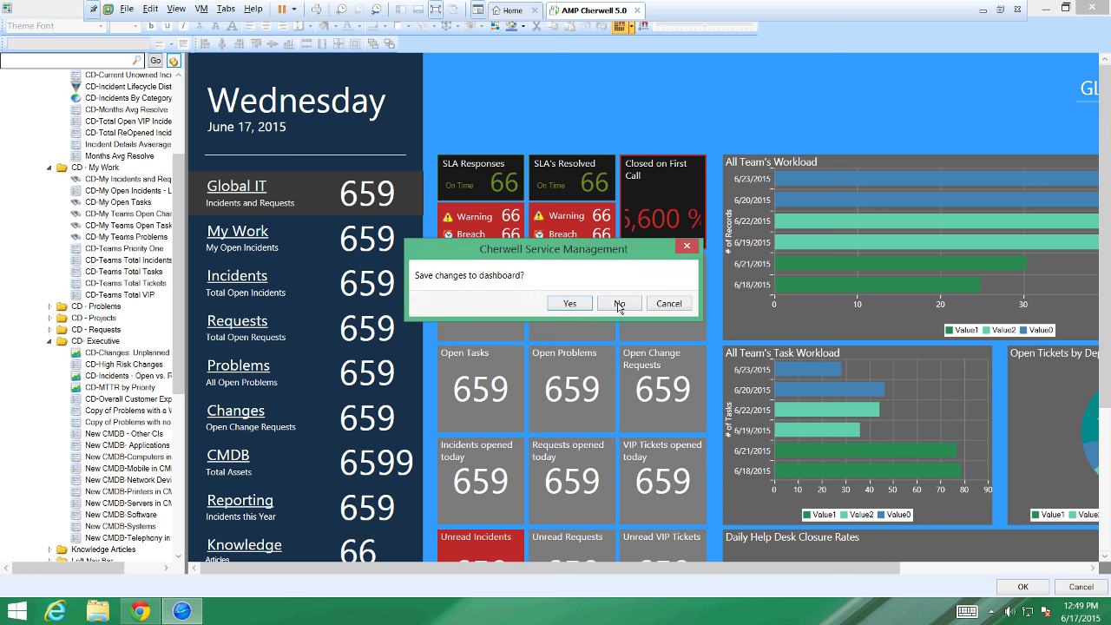
{"action": "left_click", "coordinate": [620, 304]}
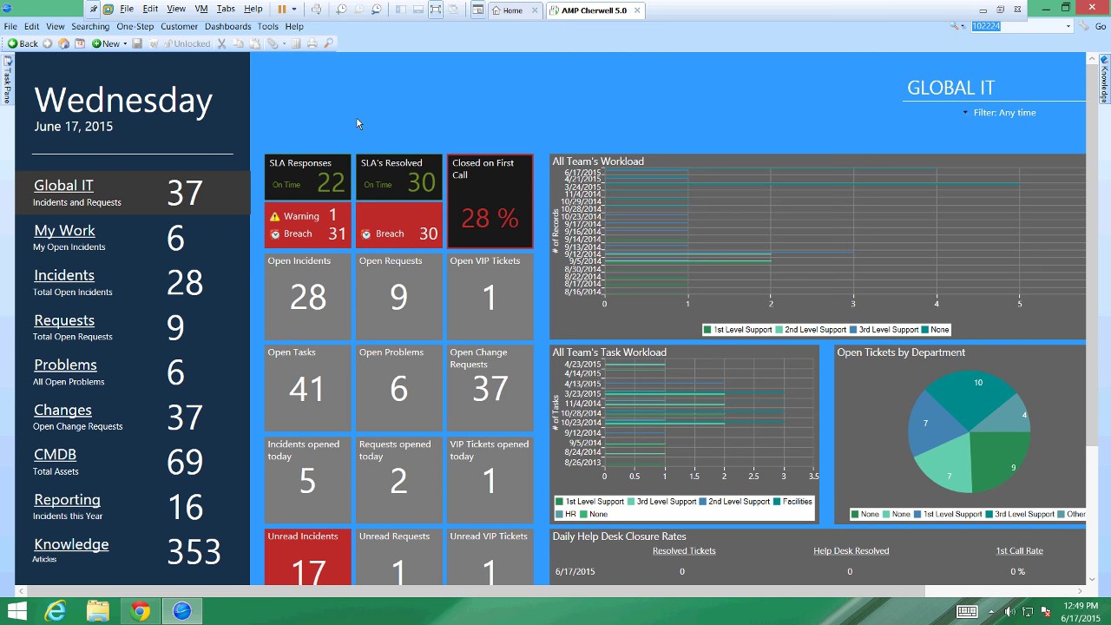
- Open the Report Manager to list the available incident reports
{"action": "left_click", "coordinate": [267, 27]}
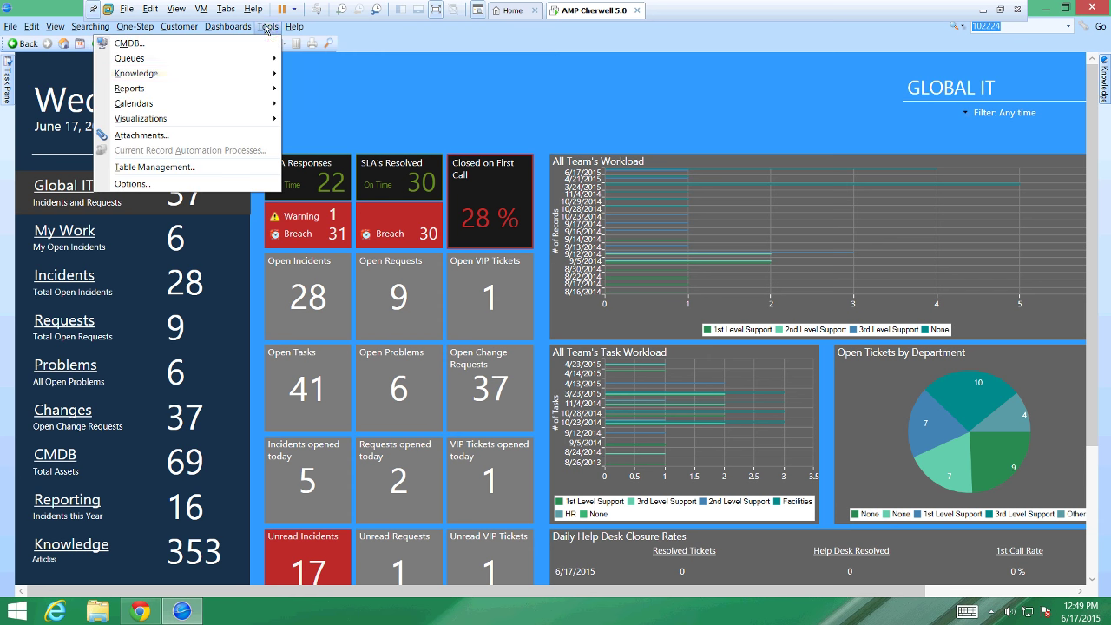
{"action": "mouse_move", "coordinate": [241, 91]}
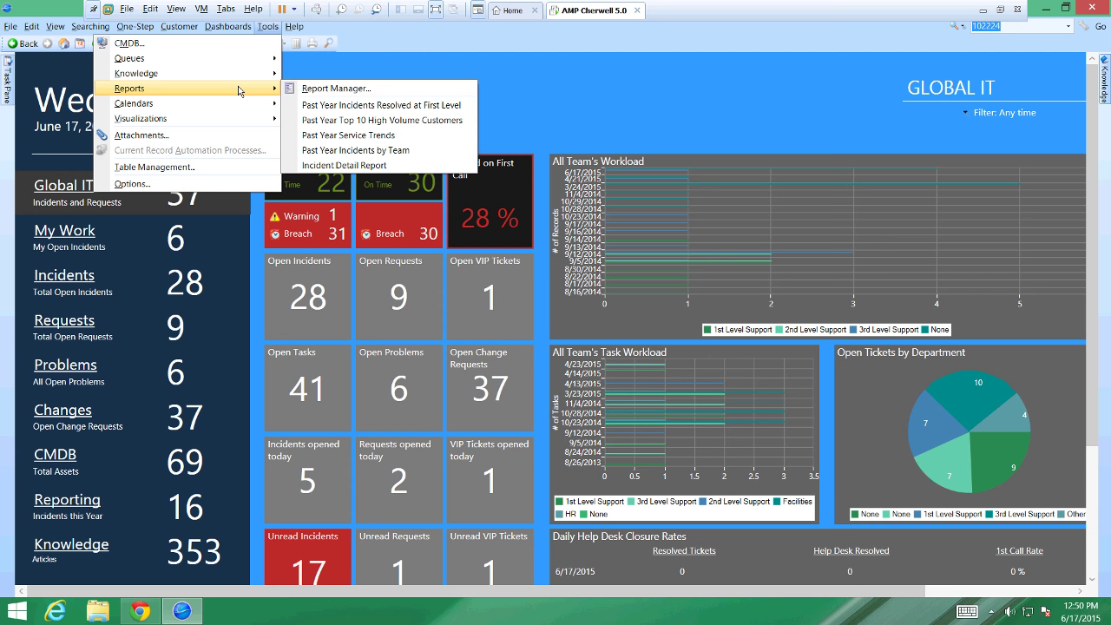
{"action": "left_click", "coordinate": [331, 92]}
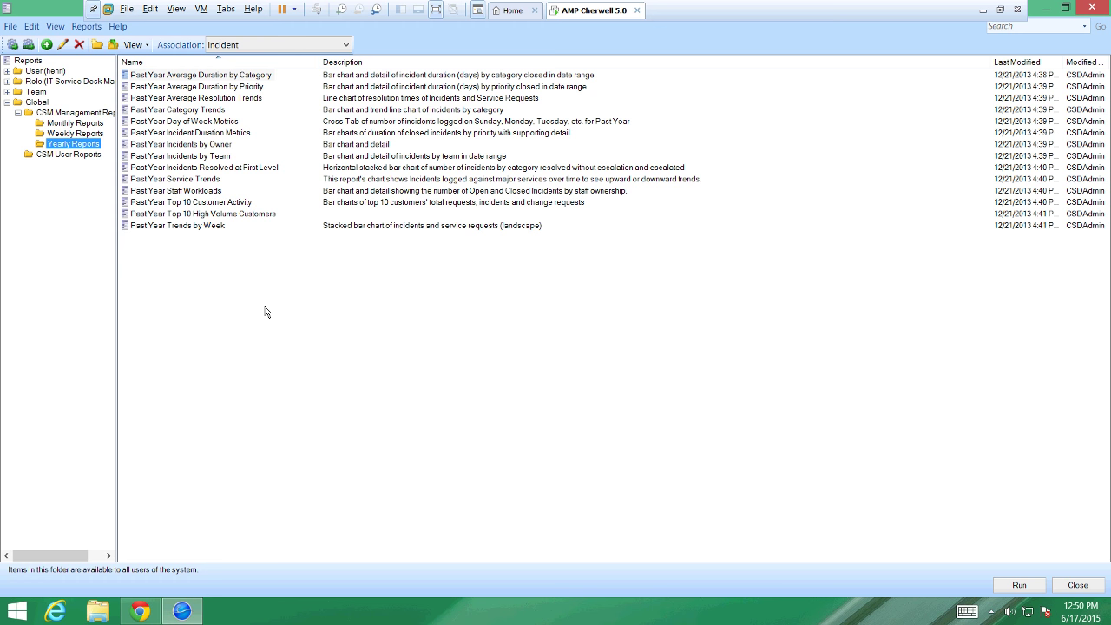
- Run the Past Year Service Trends report, look over its chart, and close the preview
{"action": "left_click", "coordinate": [686, 319]}
{"action": "left_click", "coordinate": [187, 181]}
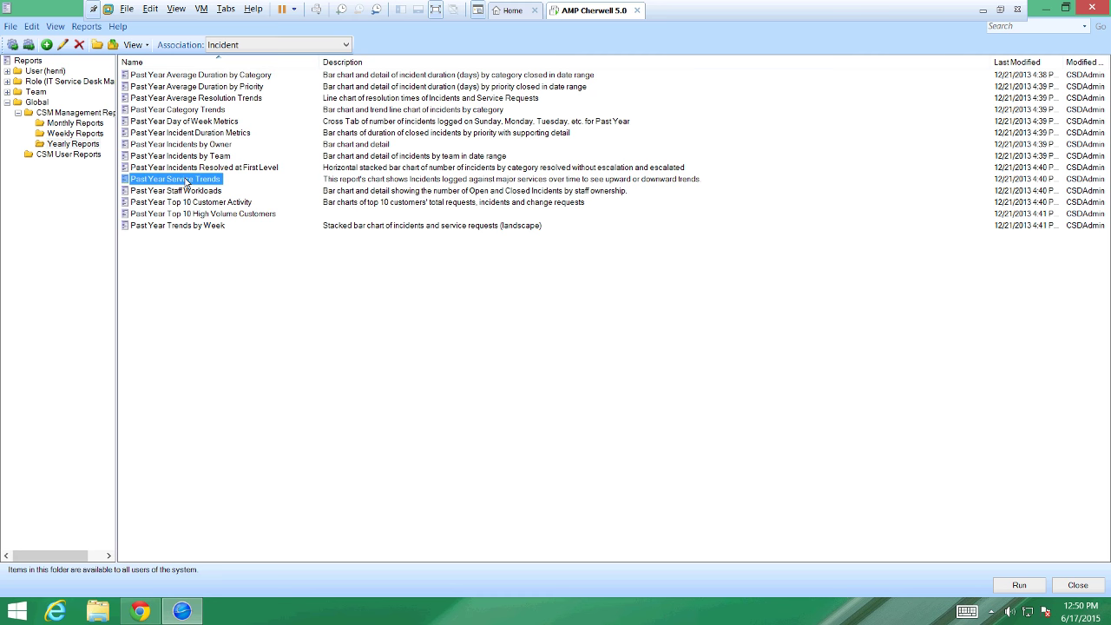
{"action": "double_click", "coordinate": [186, 179]}
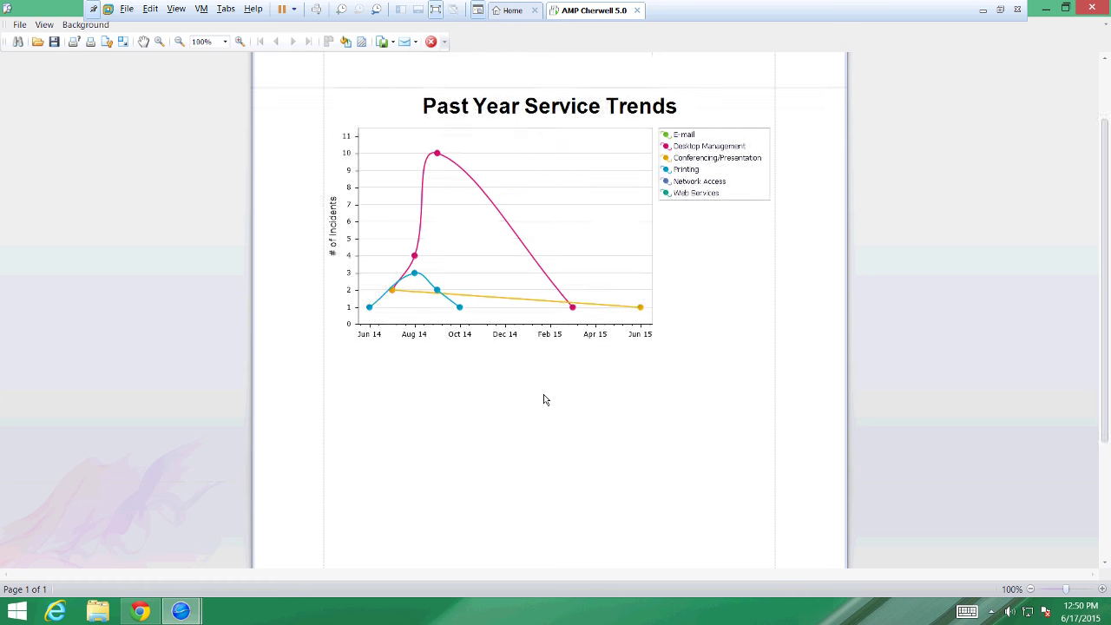
{"action": "scroll", "coordinate": [546, 397], "scroll_direction": "down", "scroll_amount": 5}
{"action": "scroll", "coordinate": [546, 400], "scroll_direction": "up", "scroll_amount": 1}
{"action": "scroll", "coordinate": [546, 399], "scroll_direction": "up", "scroll_amount": 4}
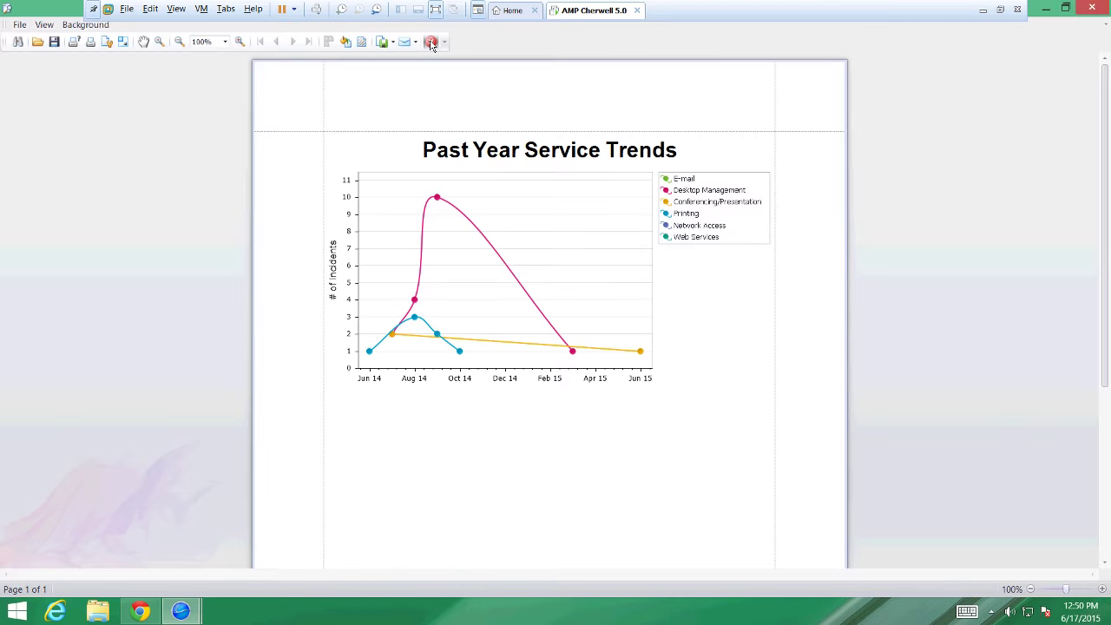
{"action": "left_click", "coordinate": [432, 44]}
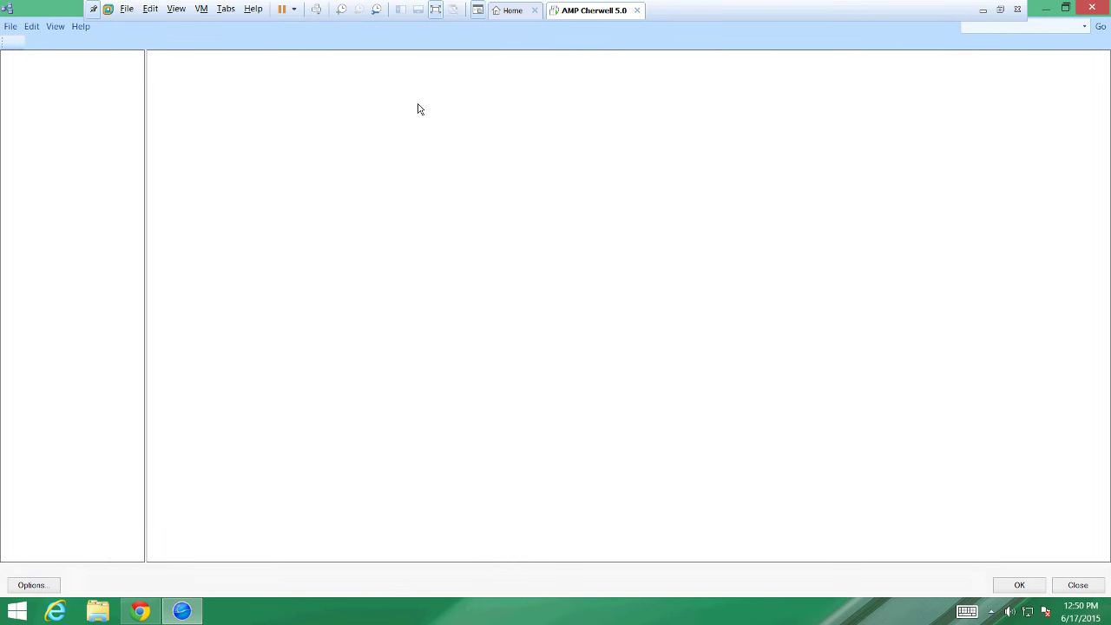
- Run the Past Year Incidents by Team report, read through its chart and incident listings, and close the preview
{"action": "left_click", "coordinate": [217, 158]}
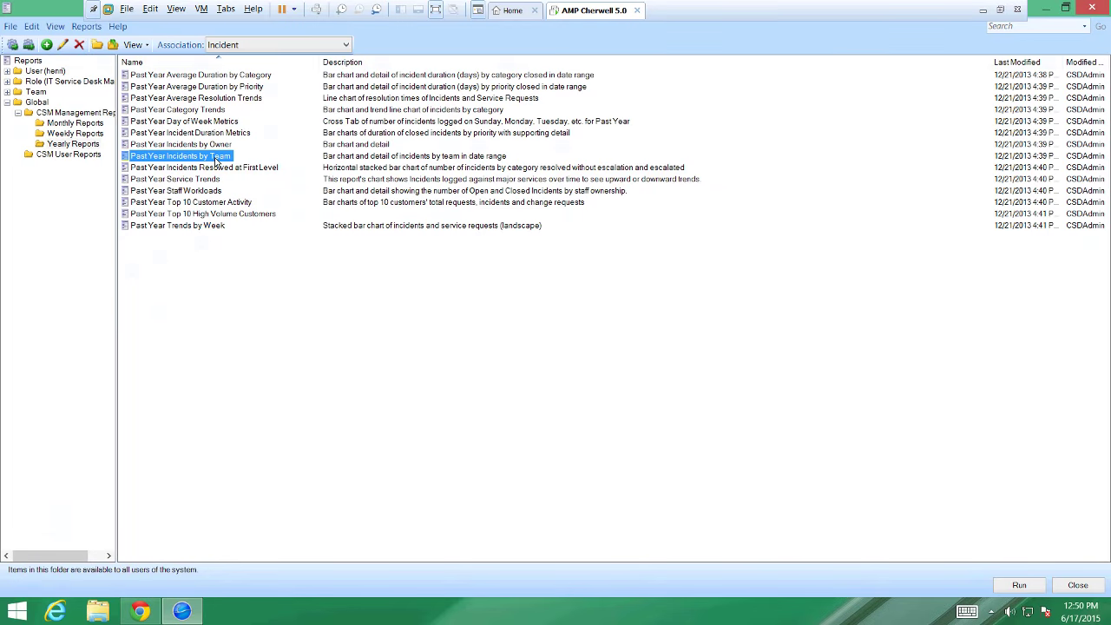
{"action": "double_click", "coordinate": [217, 158]}
{"action": "scroll", "coordinate": [665, 346], "scroll_direction": "down", "scroll_amount": 6}
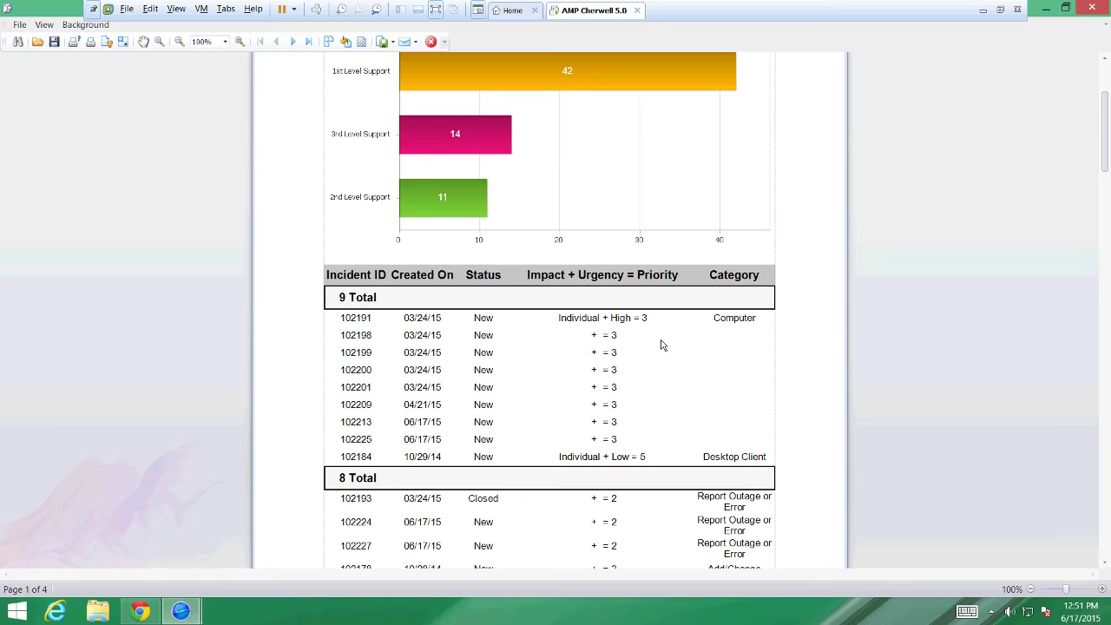
{"action": "scroll", "coordinate": [660, 345], "scroll_direction": "down", "scroll_amount": 6}
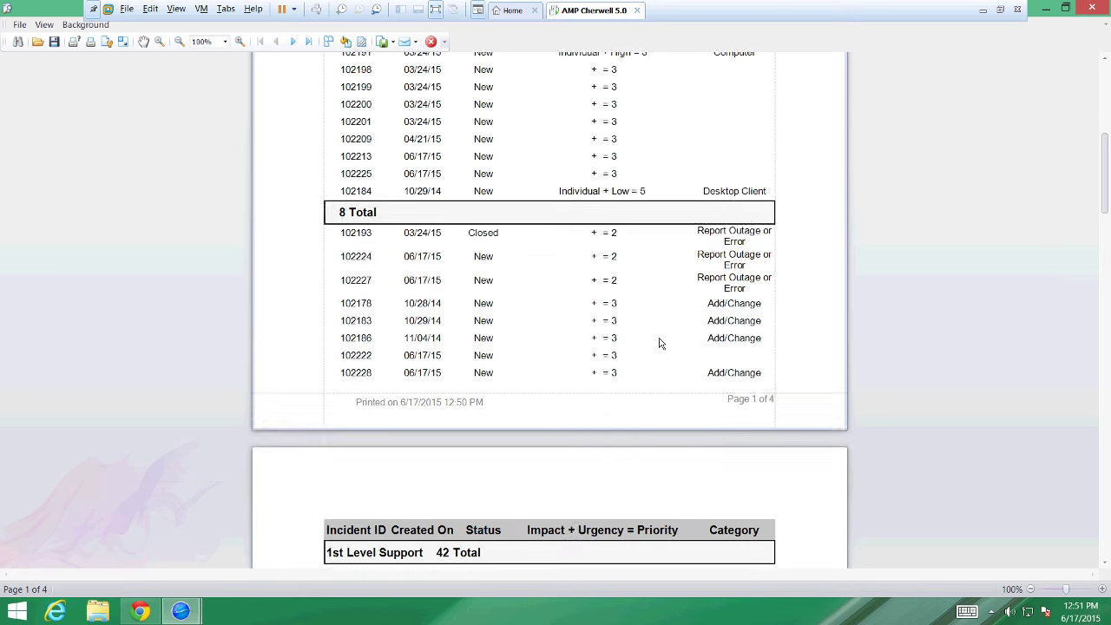
{"action": "scroll", "coordinate": [660, 343], "scroll_direction": "down", "scroll_amount": 5}
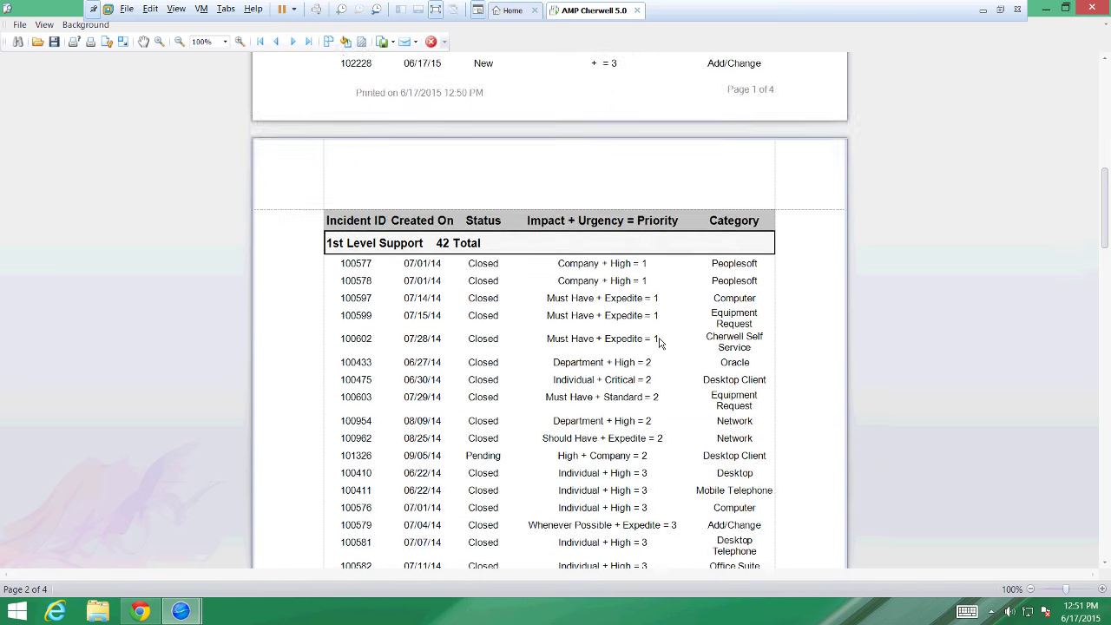
{"action": "scroll", "coordinate": [651, 338], "scroll_direction": "up", "scroll_amount": 5}
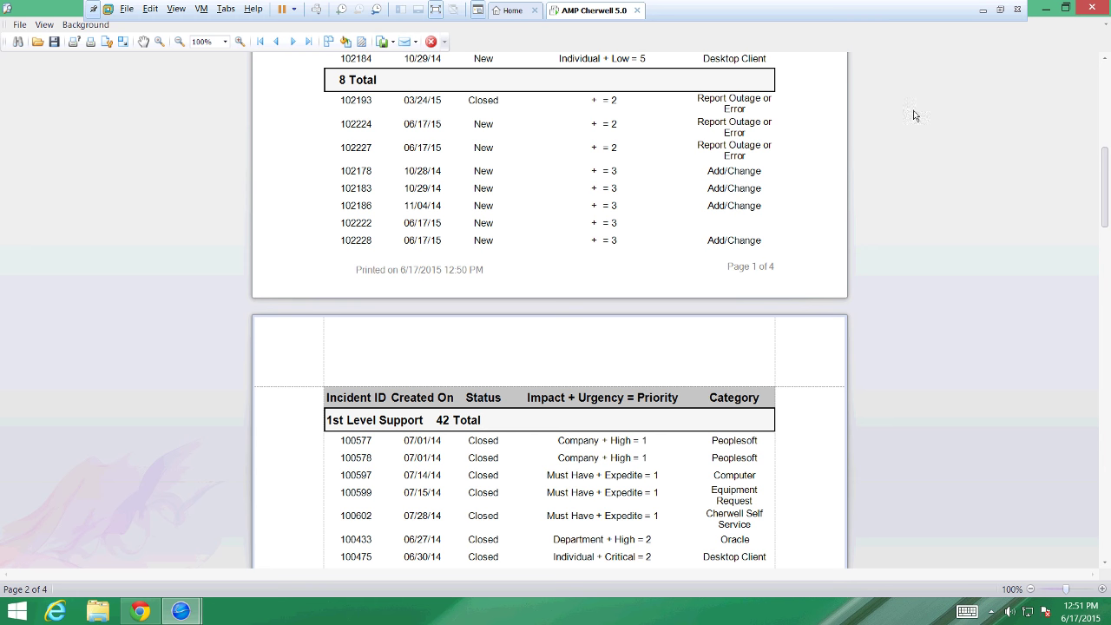
{"action": "left_click", "coordinate": [1093, 14]}
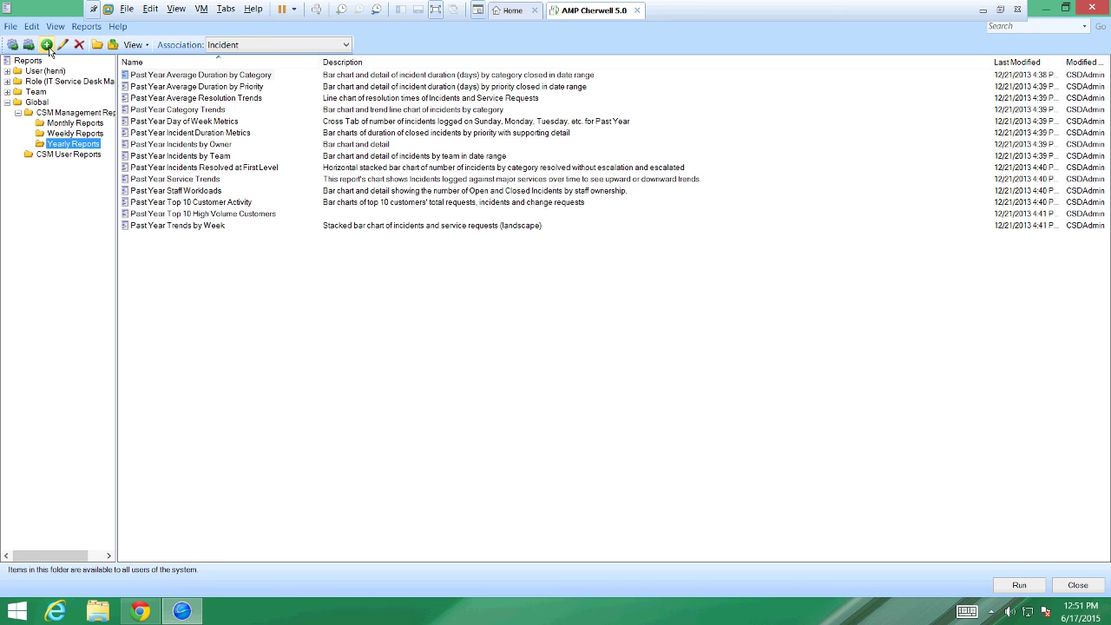
- Start a new report in the New Report Wizard with Incident as the business object
{"action": "left_click", "coordinate": [46, 44]}
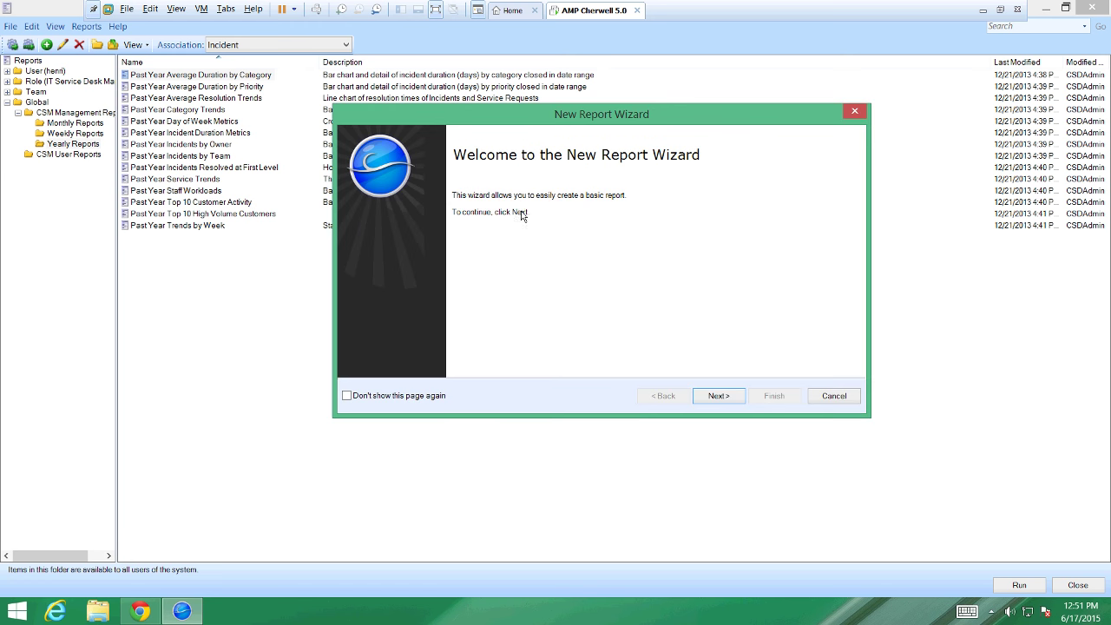
{"action": "left_click", "coordinate": [710, 399]}
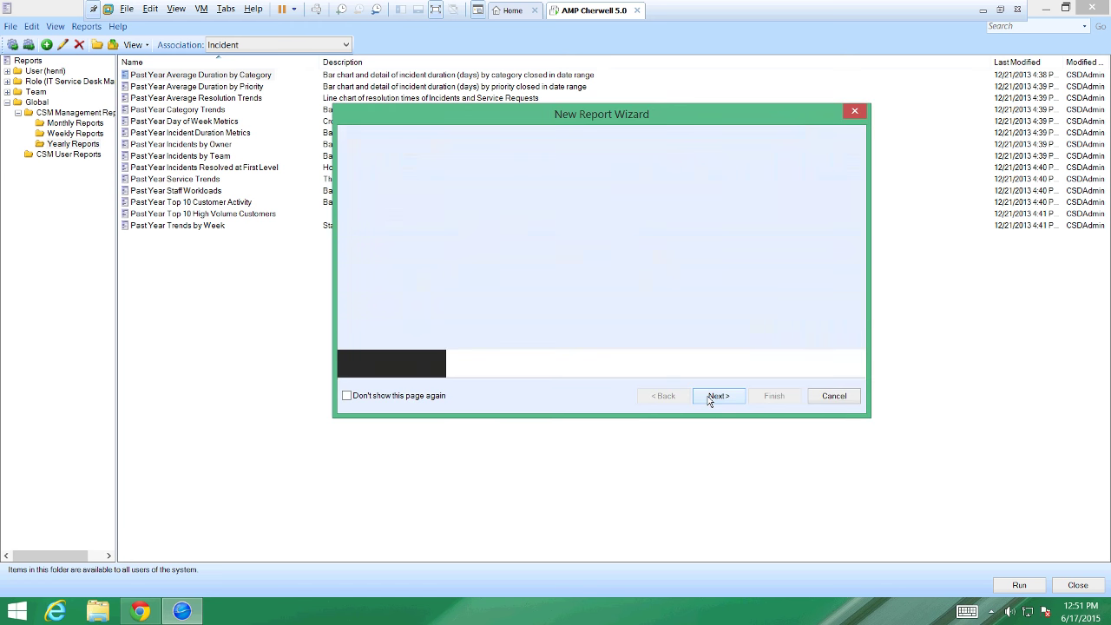
{"action": "left_click", "coordinate": [711, 398]}
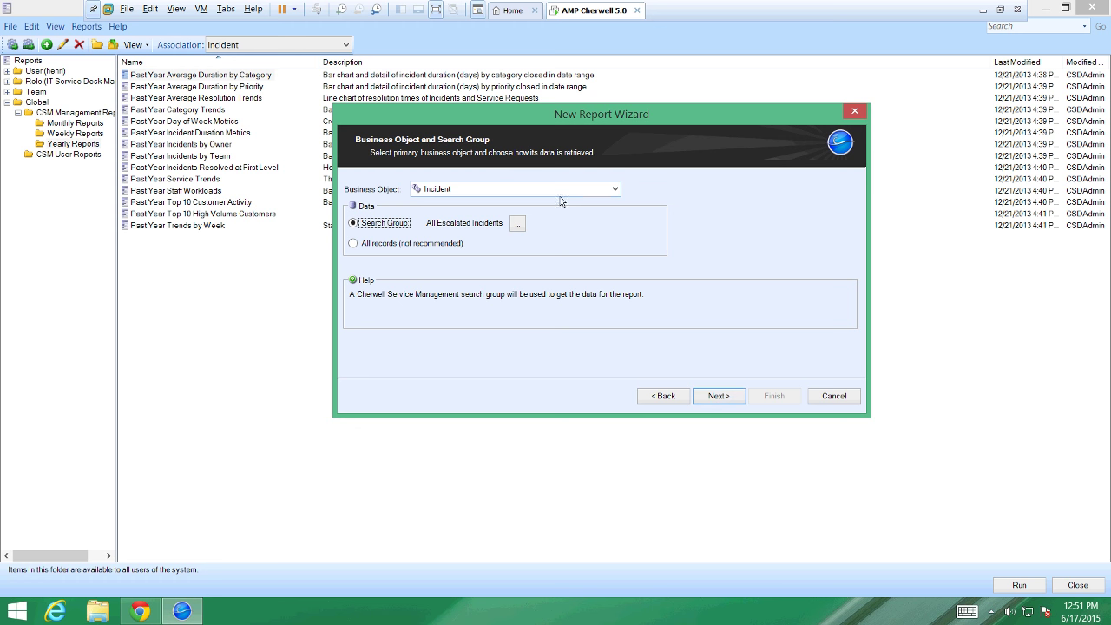
{"action": "left_click", "coordinate": [614, 190]}
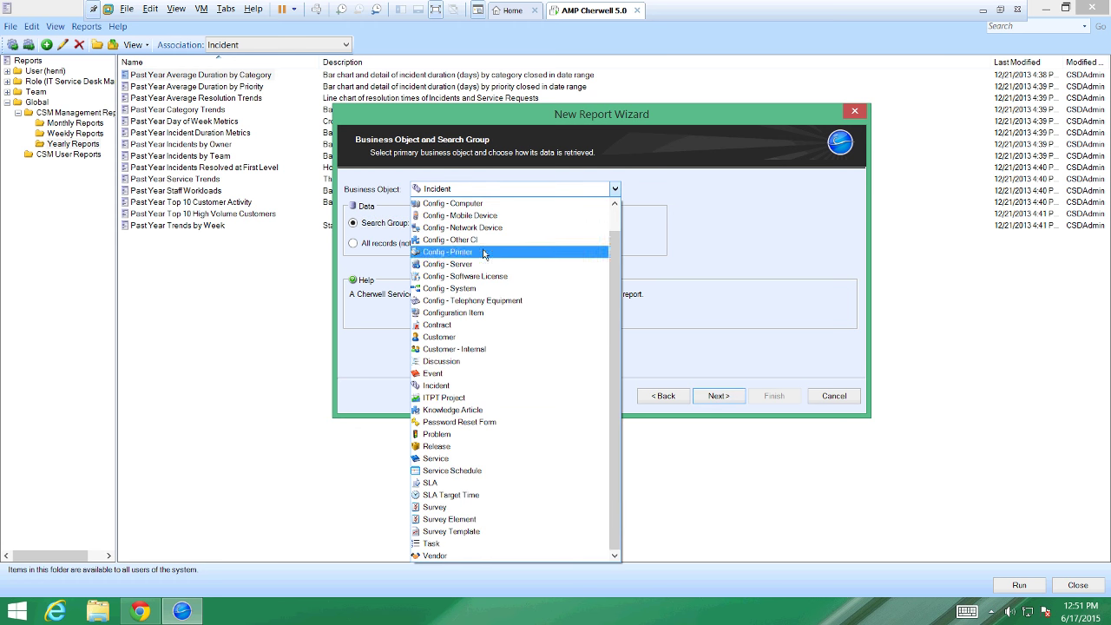
{"action": "left_click", "coordinate": [489, 191]}
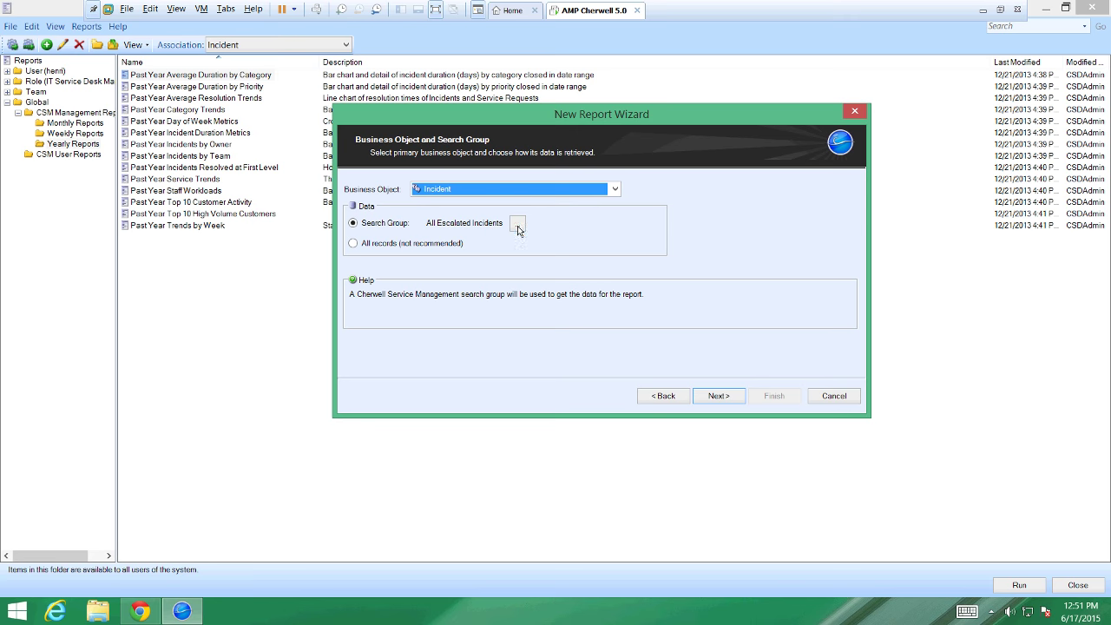
- Set the report's search group to All Open Incidents Created Within Past Month 30 days, and cancel the wizard at field selection
{"action": "left_click", "coordinate": [519, 227]}
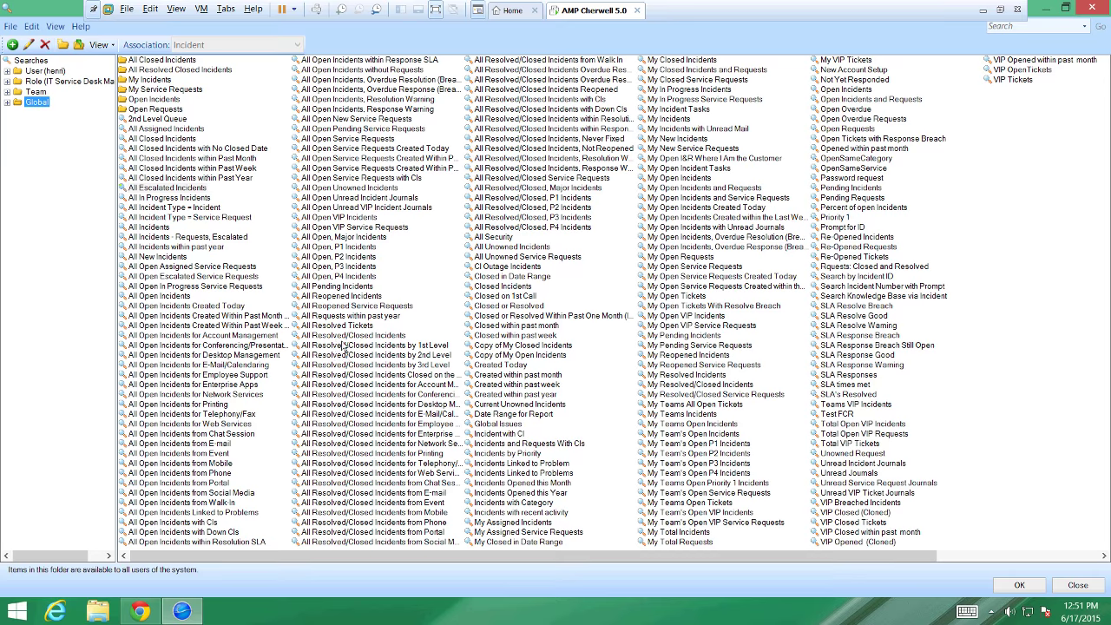
{"action": "left_click", "coordinate": [234, 317]}
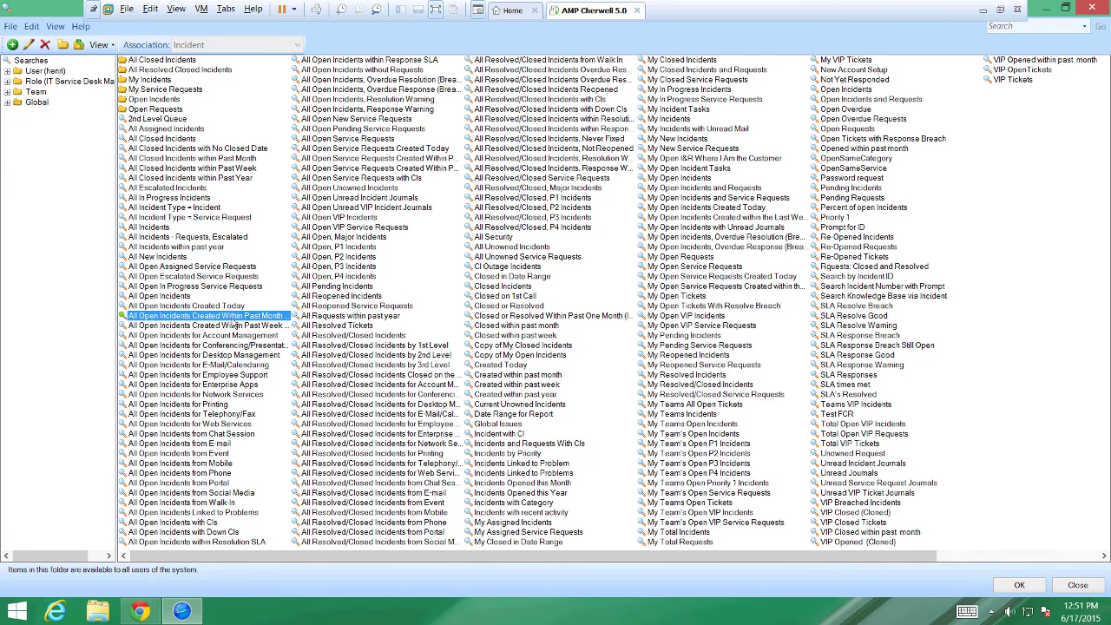
{"action": "double_click", "coordinate": [235, 317]}
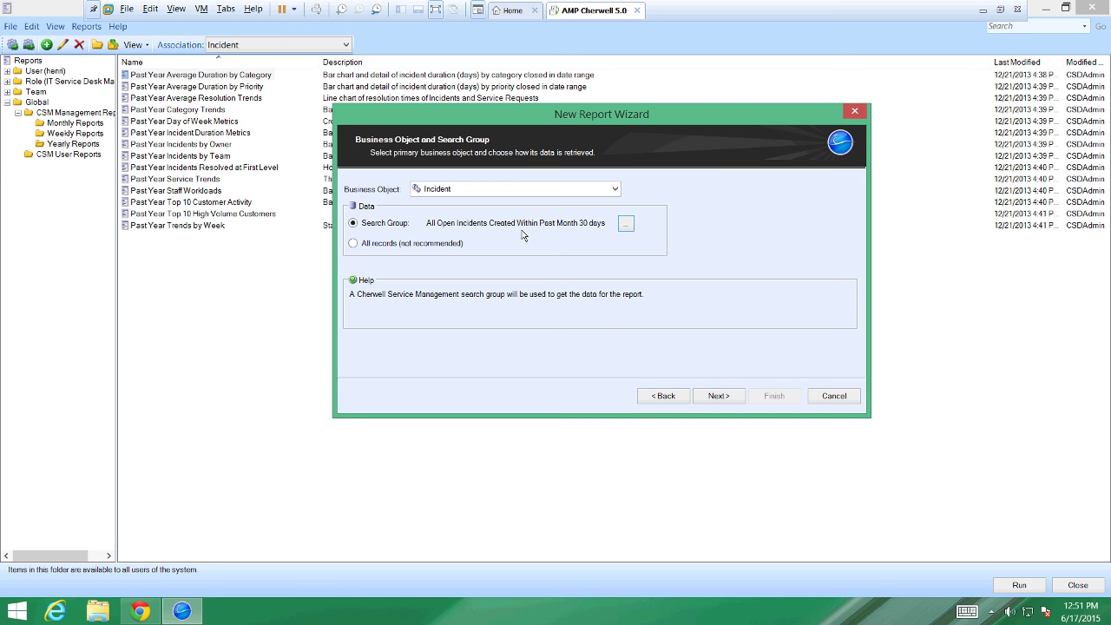
{"action": "left_click", "coordinate": [707, 400]}
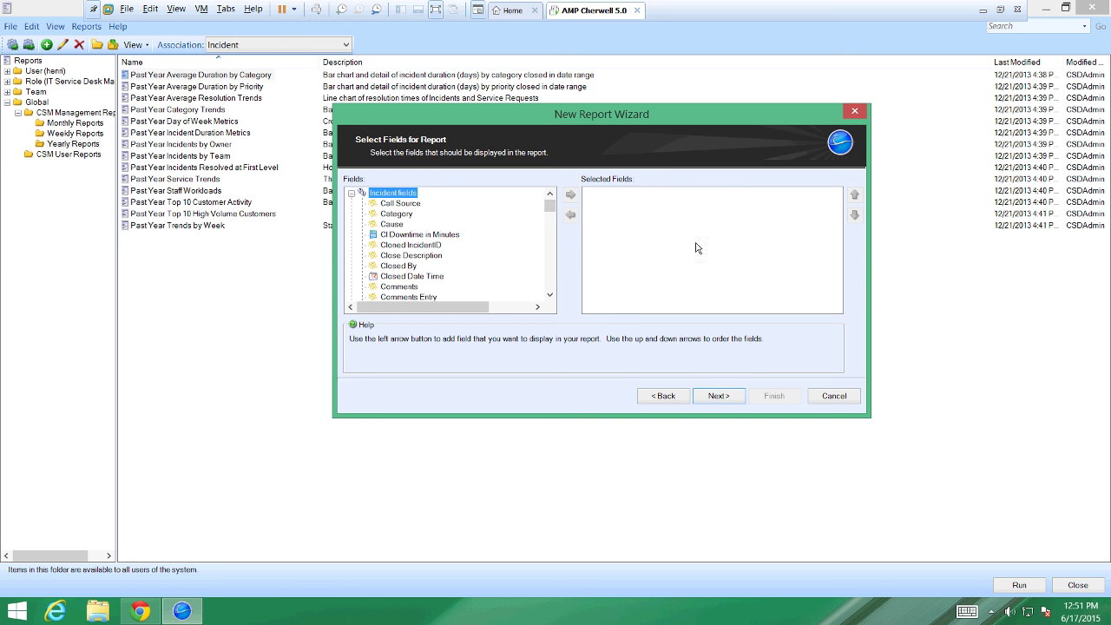
{"action": "left_click", "coordinate": [835, 397]}
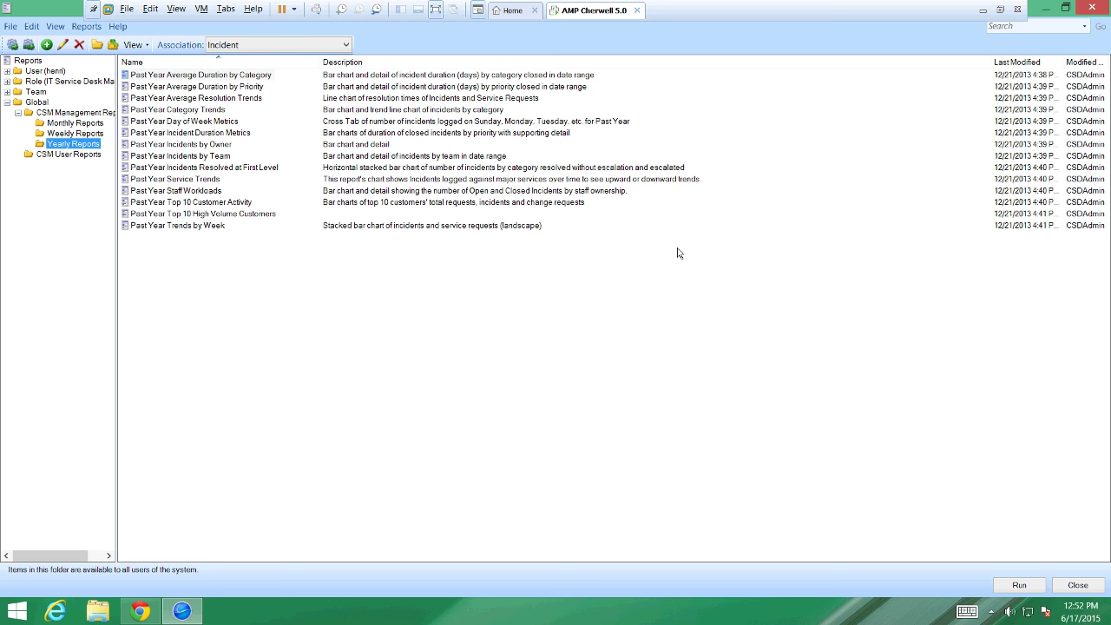
- Close the Report Manager and create a new incident record
{"action": "key", "text": "Escape"}
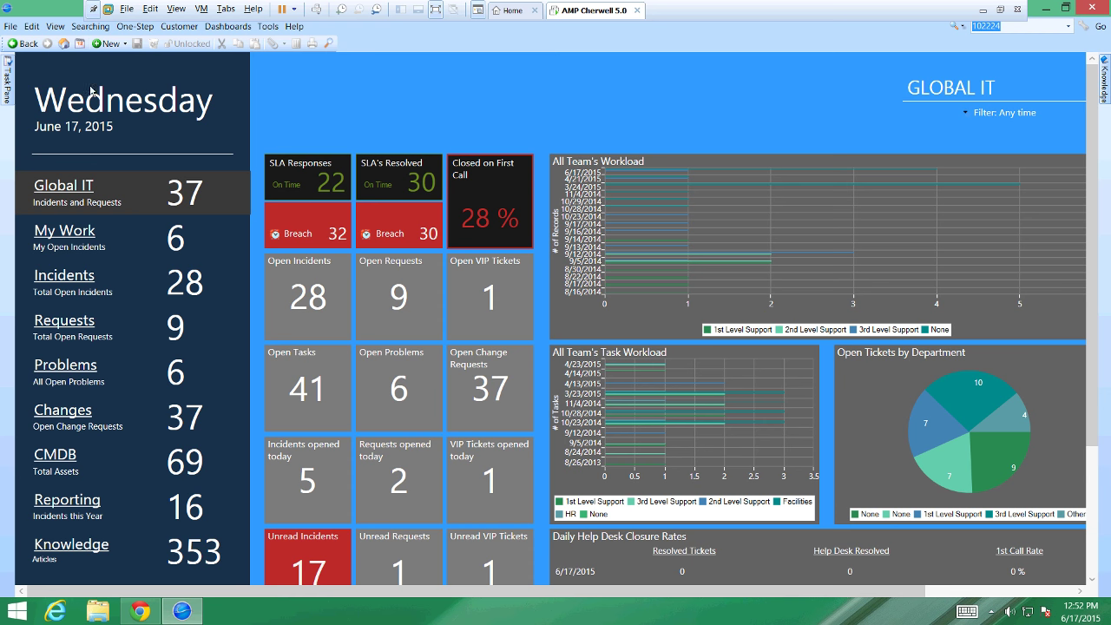
{"action": "left_click", "coordinate": [121, 45]}
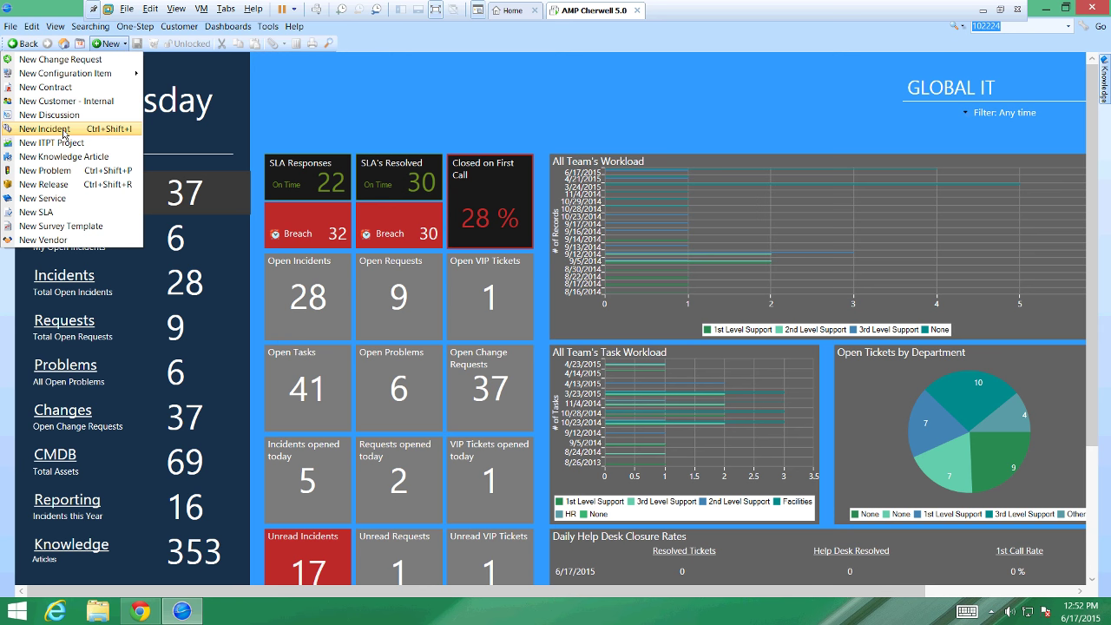
{"action": "left_click", "coordinate": [63, 133]}
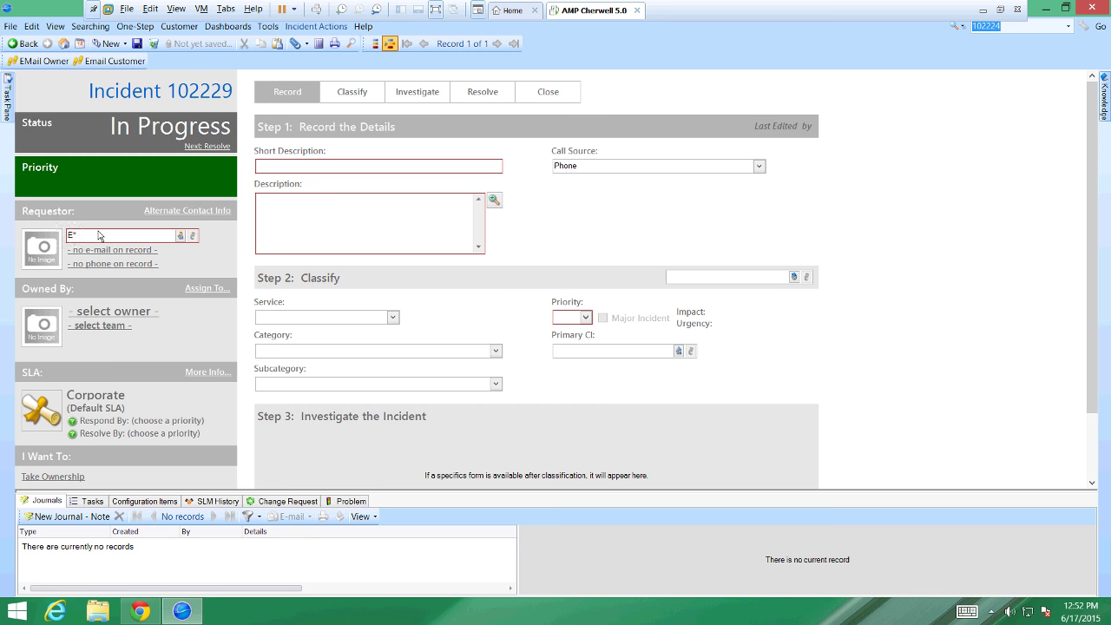
- Search contacts for E*, pick the customer as the incident's requestor, and enlarge the related records area
{"action": "key", "text": "Return"}
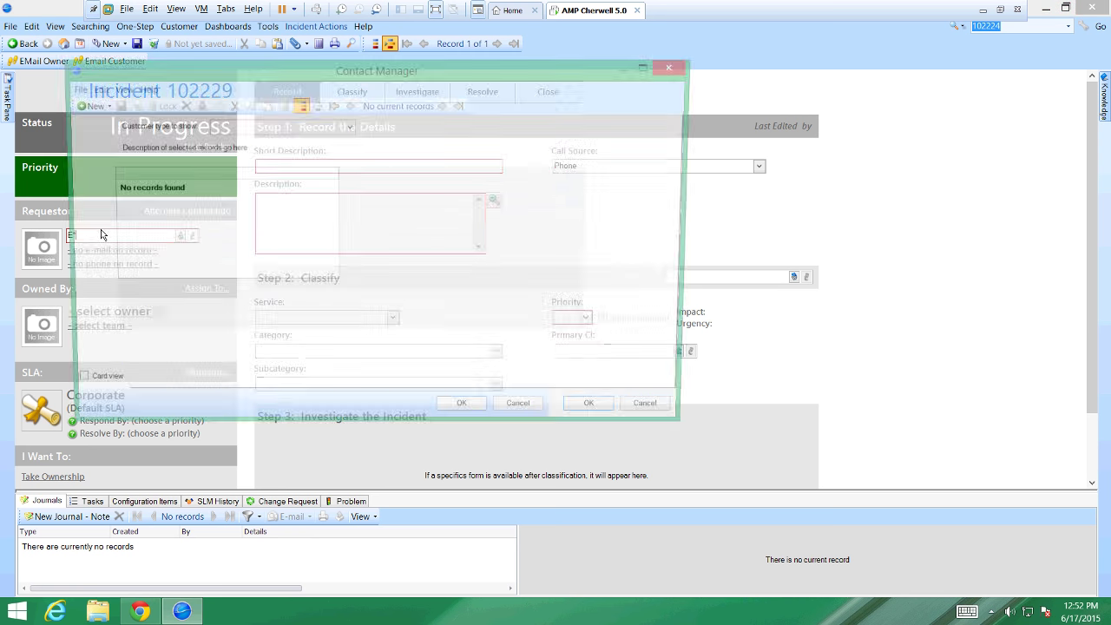
{"action": "double_click", "coordinate": [191, 233]}
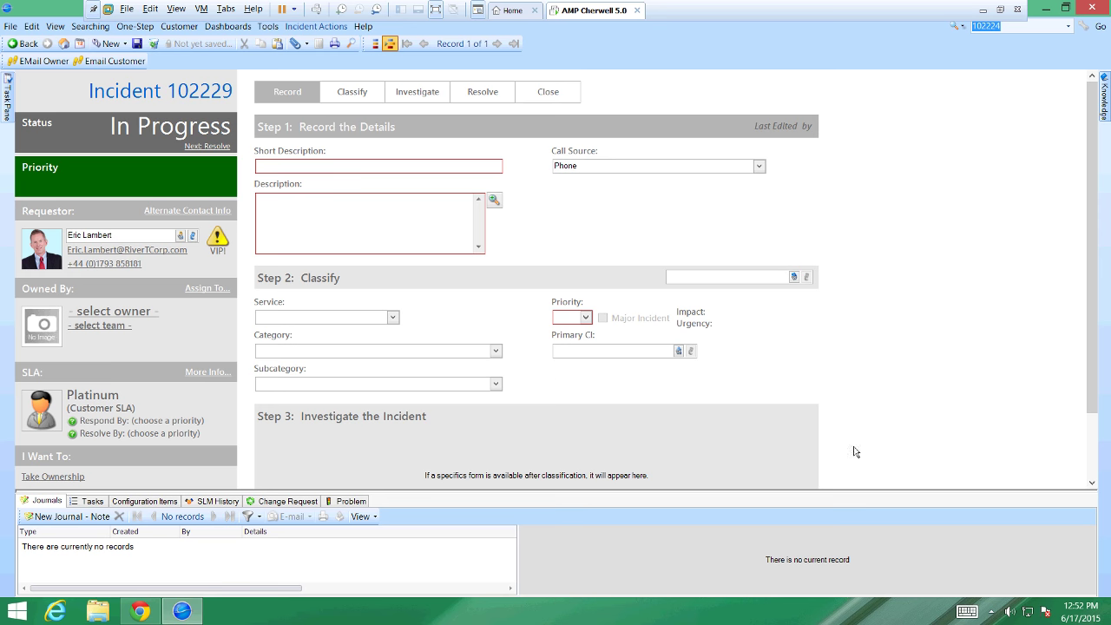
{"action": "left_click_drag", "start_coordinate": [836, 497], "coordinate": [846, 447]}
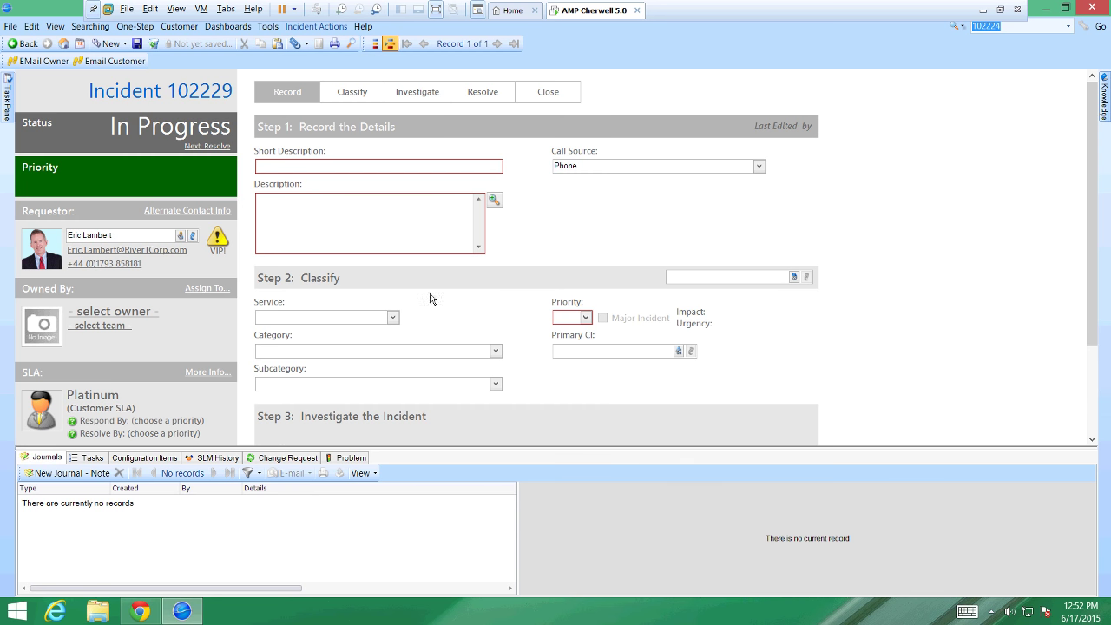
- Enter "Email is slow" as the short description and copy the same text into the description
{"action": "left_click", "coordinate": [357, 171]}
{"action": "type", "text": "Email is slow"}
{"action": "left_click_drag", "start_coordinate": [310, 167], "coordinate": [245, 171]}
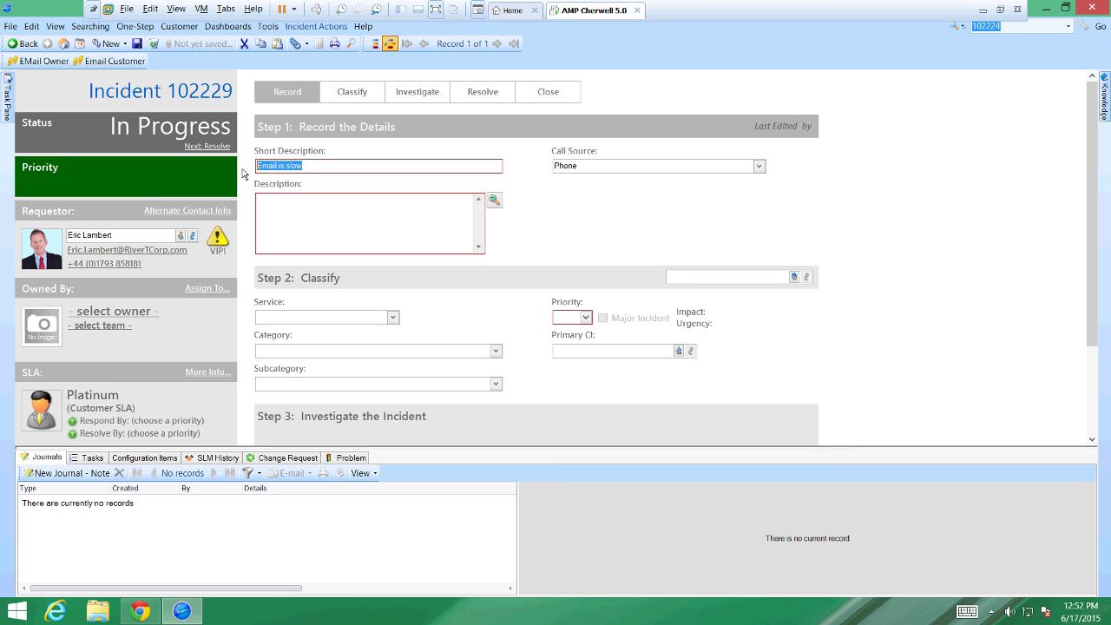
{"action": "key", "text": "ctrl+c"}
{"action": "left_click", "coordinate": [320, 246]}
{"action": "key", "text": "ctrl+v"}
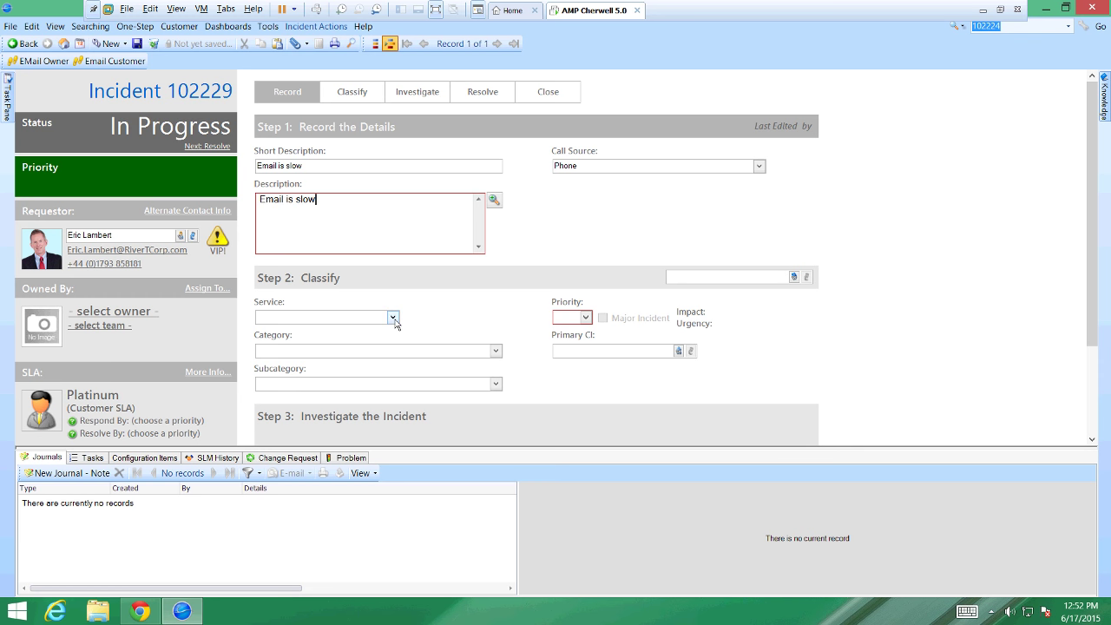
- Classify the incident as service E-Mail / Calendaring, category Desktop Client, subcategory Submit Incident, and enlarge the form area
{"action": "left_click", "coordinate": [393, 319]}
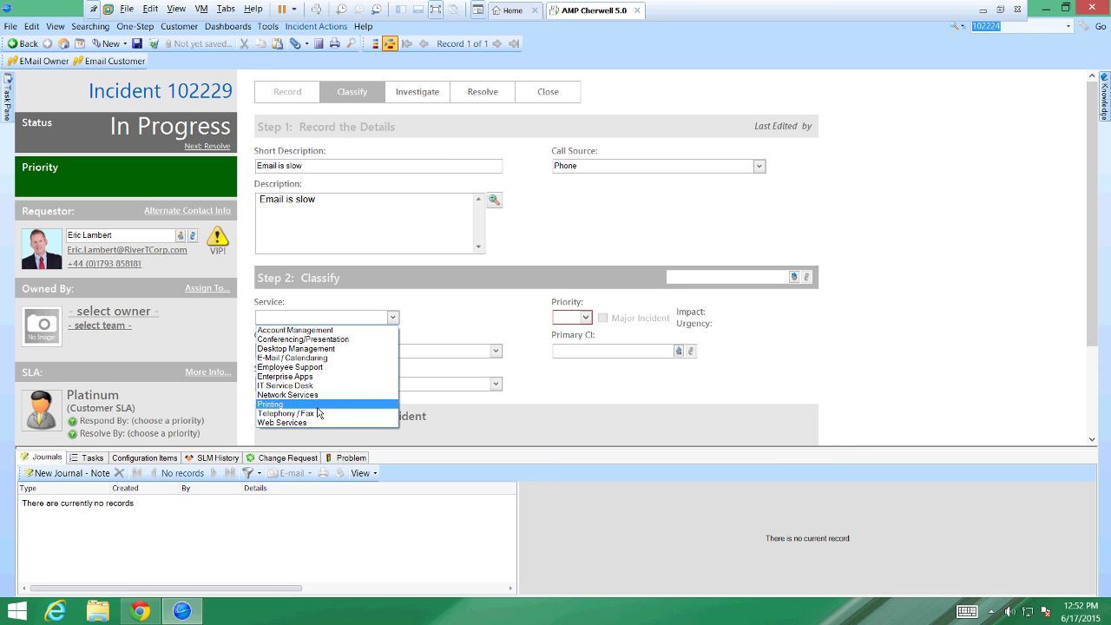
{"action": "left_click", "coordinate": [317, 358]}
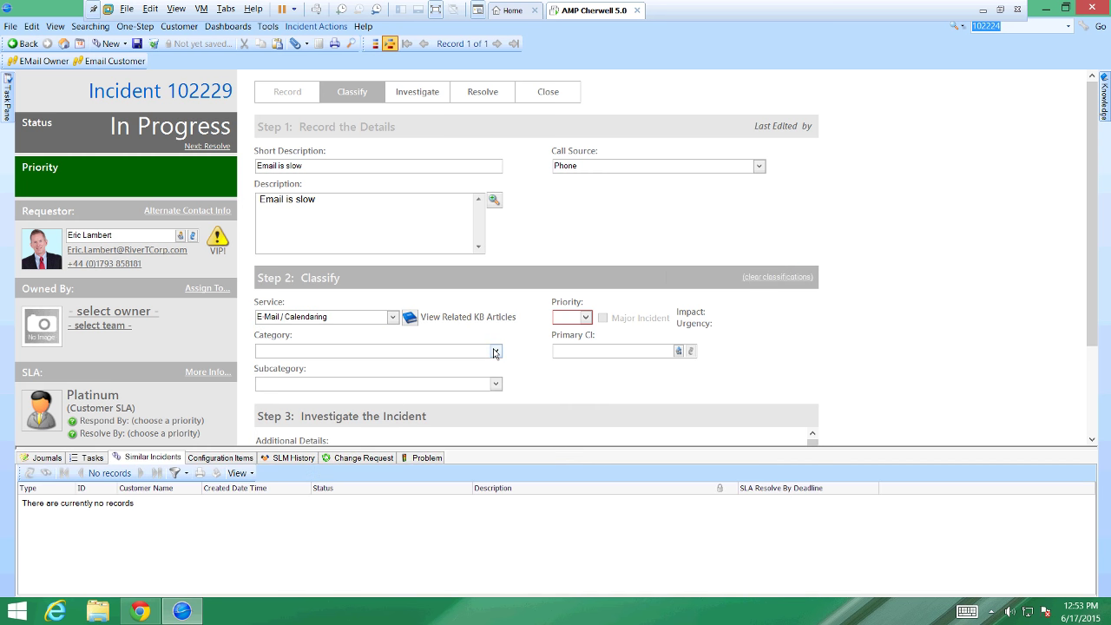
{"action": "left_click", "coordinate": [496, 352]}
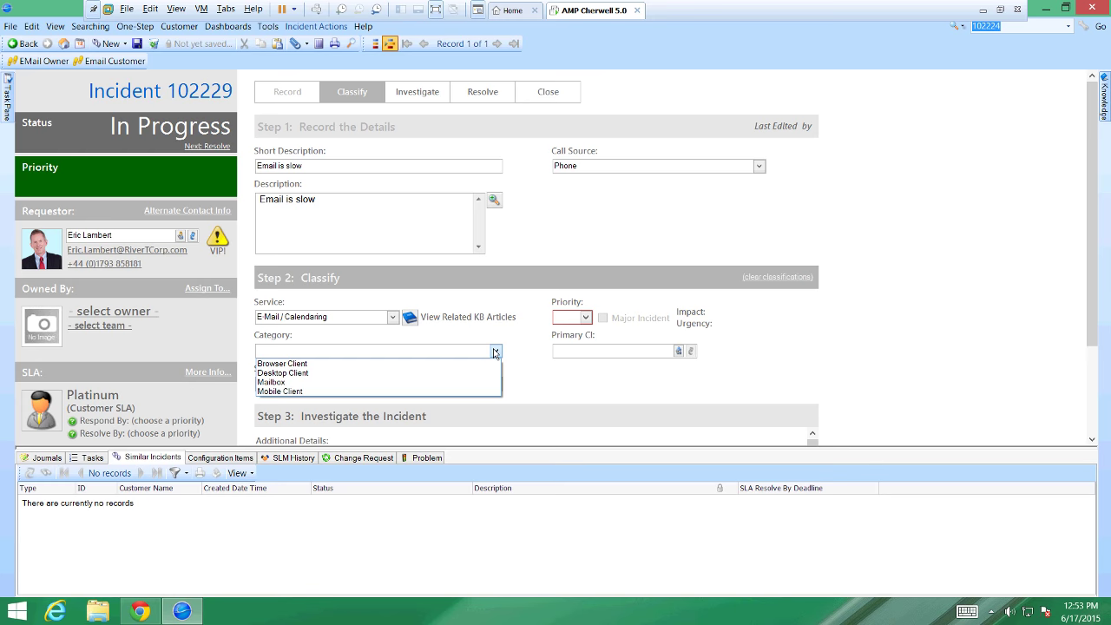
{"action": "left_click", "coordinate": [320, 371]}
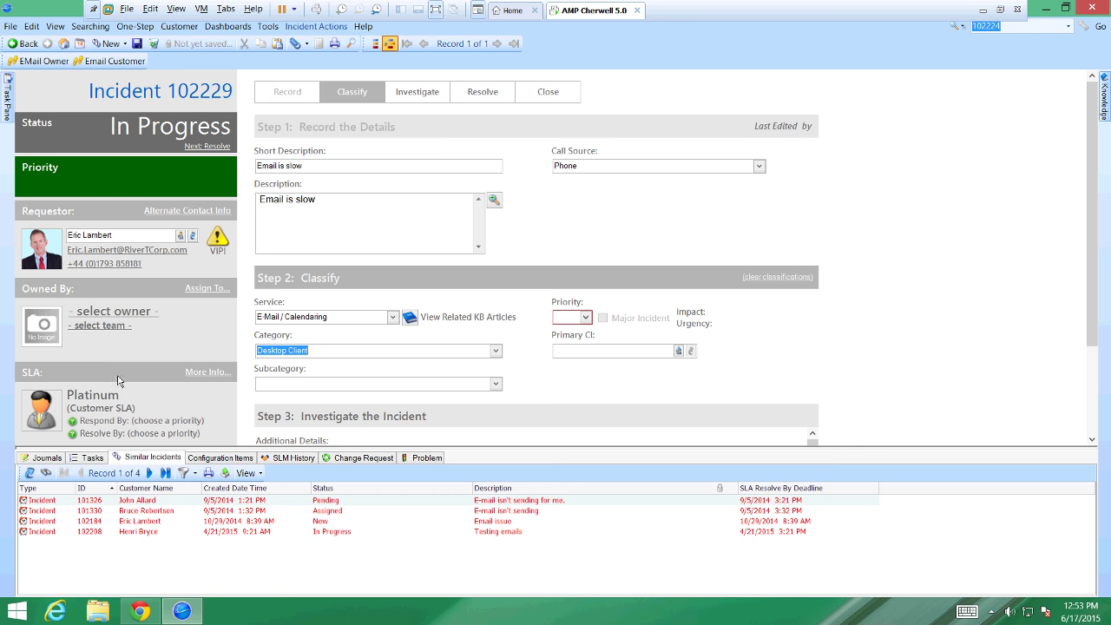
{"action": "left_click", "coordinate": [499, 391]}
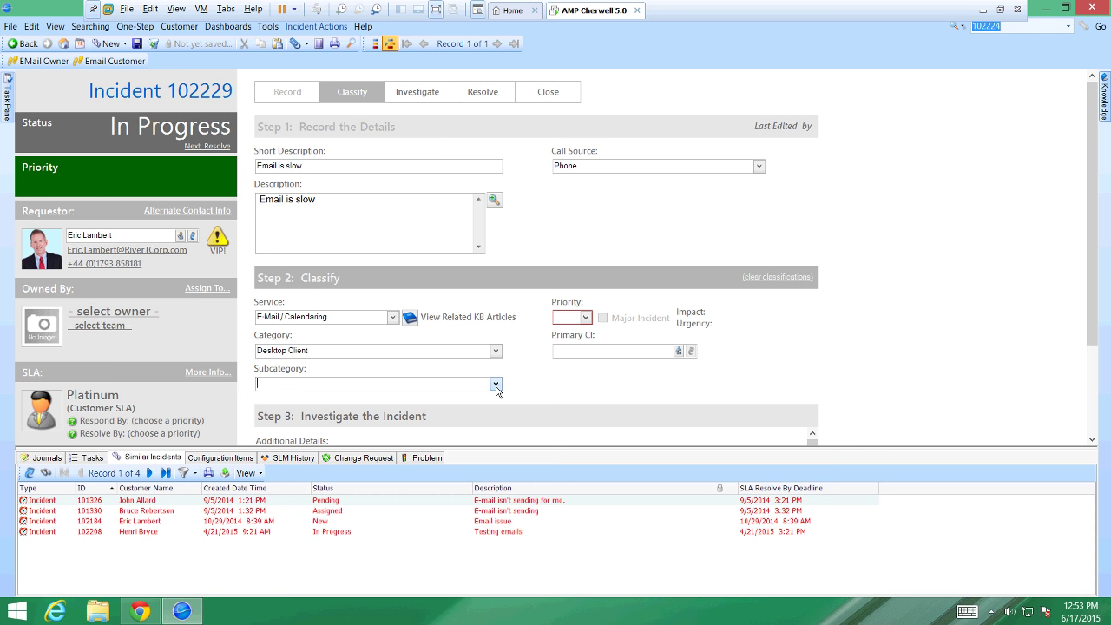
{"action": "left_click", "coordinate": [369, 407]}
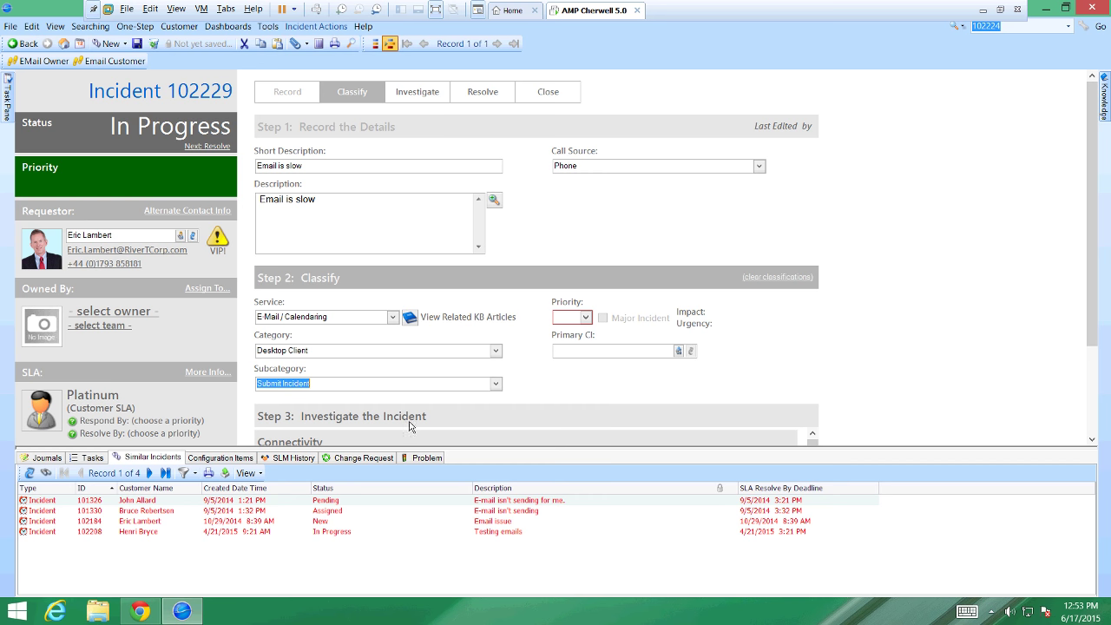
{"action": "left_click_drag", "start_coordinate": [464, 452], "coordinate": [465, 556]}
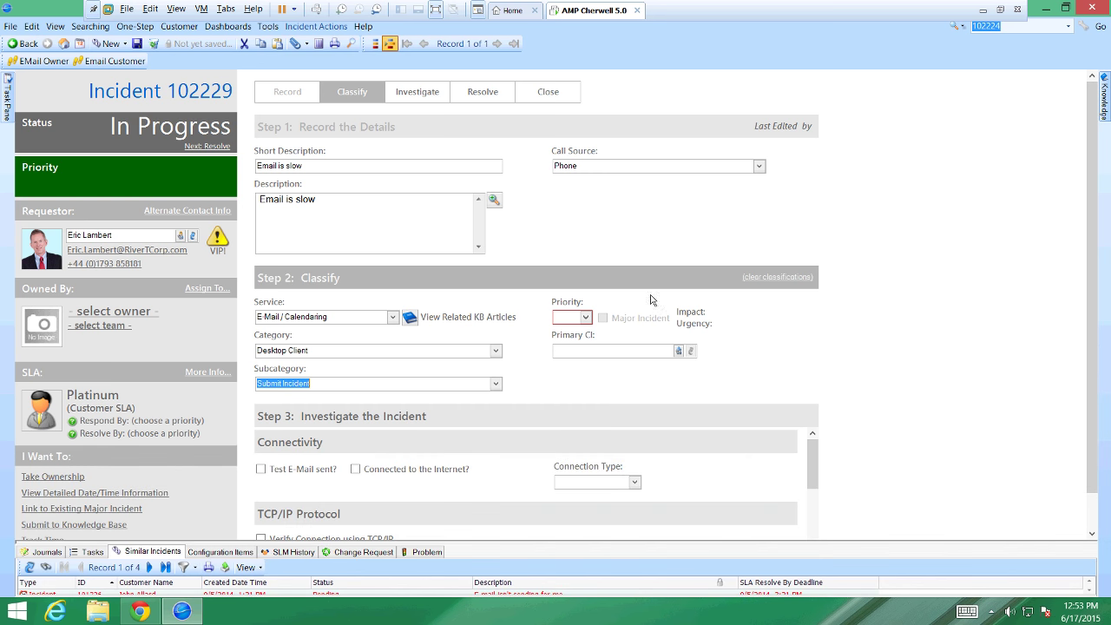
- Clear the subcategory and select Submit Incident again to compare the investigation section
{"action": "left_click", "coordinate": [496, 384]}
{"action": "left_click", "coordinate": [413, 389]}
{"action": "key", "text": "BackSpace"}
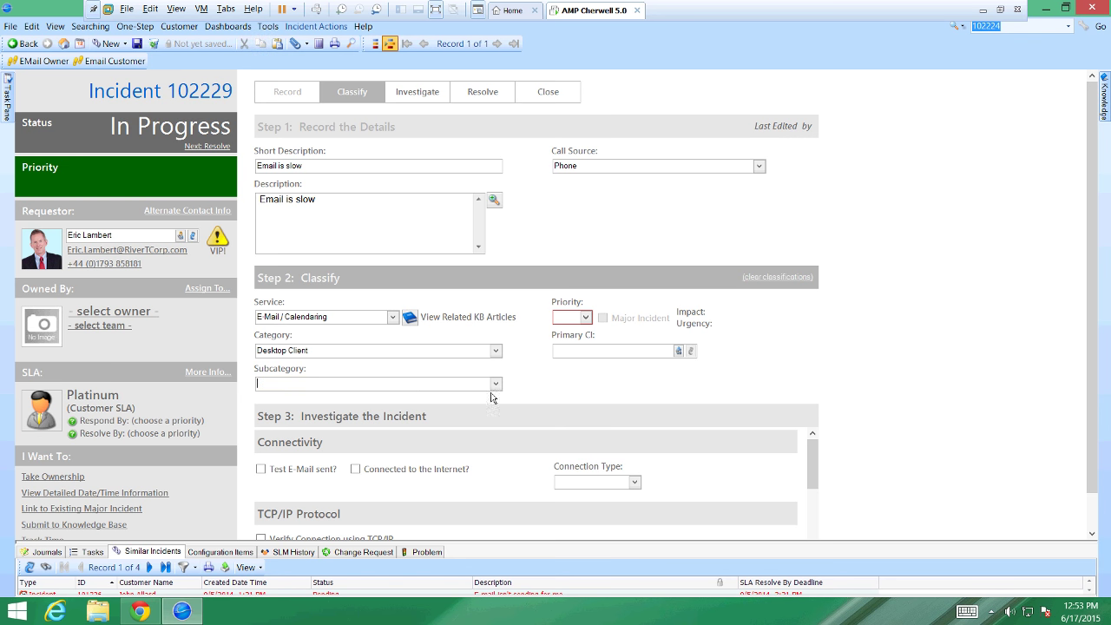
{"action": "left_click", "coordinate": [406, 351]}
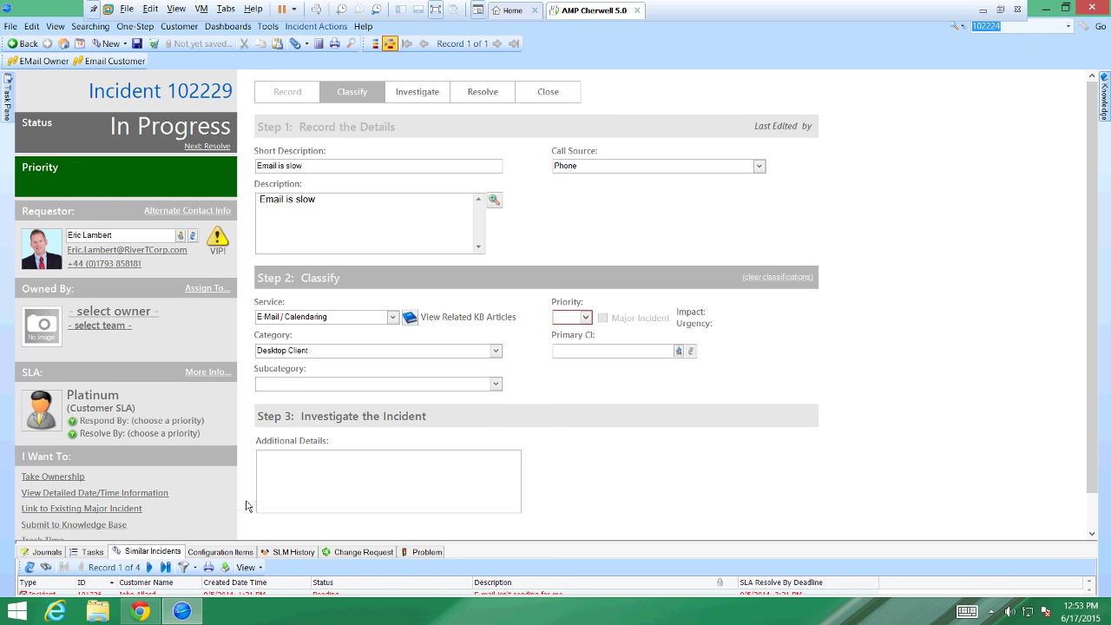
{"action": "left_click", "coordinate": [497, 385]}
{"action": "left_click", "coordinate": [375, 403]}
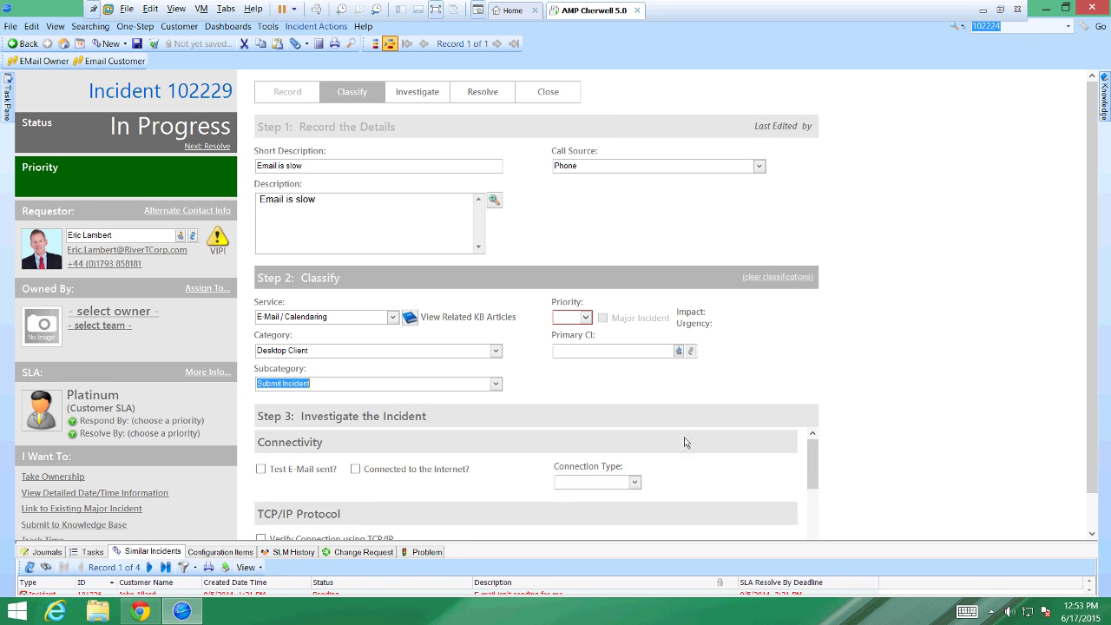
- Examine the Connectivity and TCP/IP Protocol instructions in the Investigate the Incident section
{"action": "left_click", "coordinate": [1093, 534]}
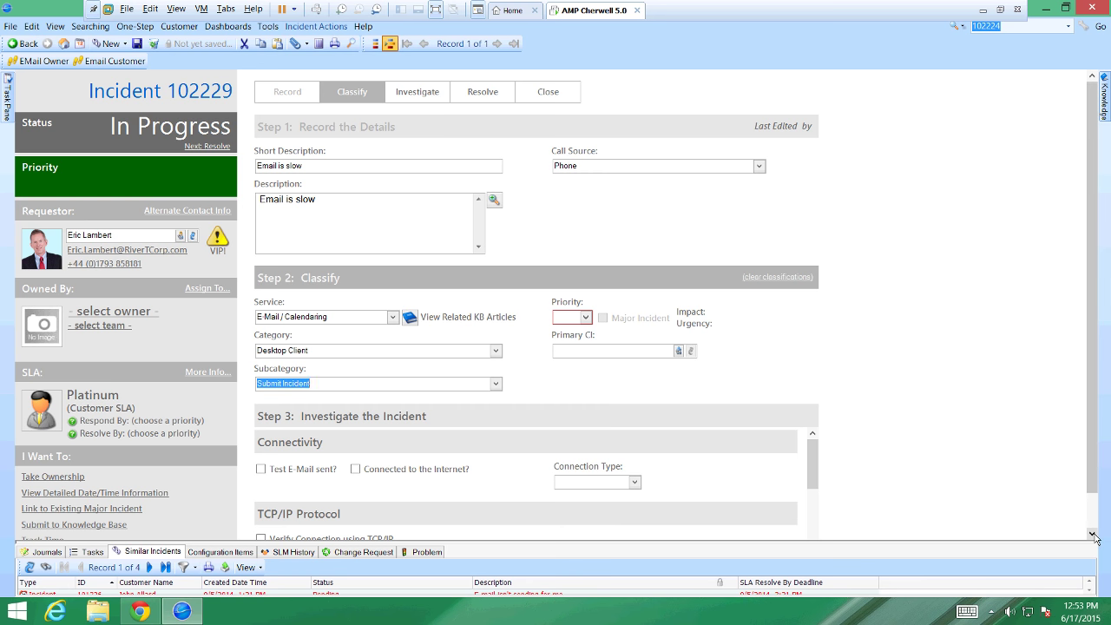
{"action": "left_click", "coordinate": [1094, 534]}
{"action": "left_click", "coordinate": [1093, 534]}
{"action": "left_click", "coordinate": [1093, 534]}
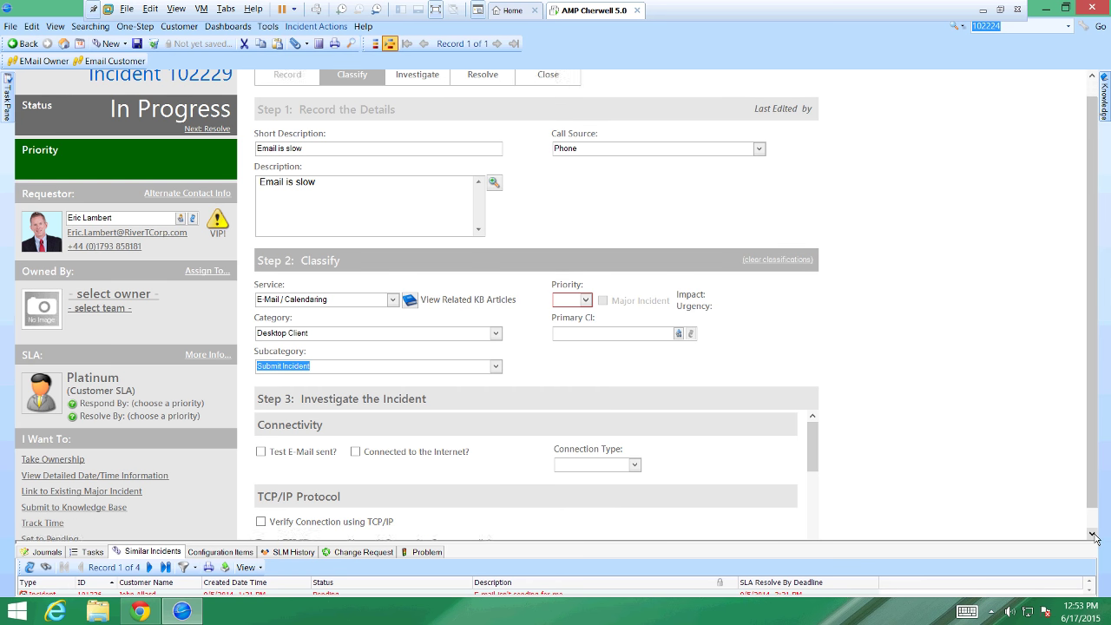
{"action": "left_click", "coordinate": [1093, 534]}
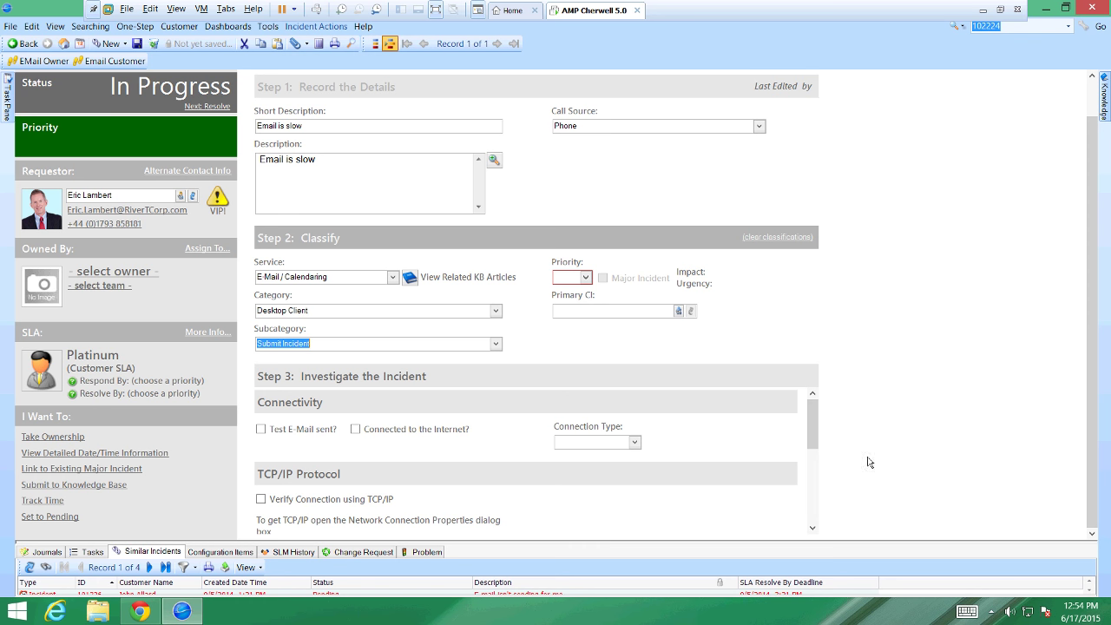
{"action": "left_click", "coordinate": [812, 528]}
{"action": "left_click", "coordinate": [813, 528]}
{"action": "left_click", "coordinate": [813, 528]}
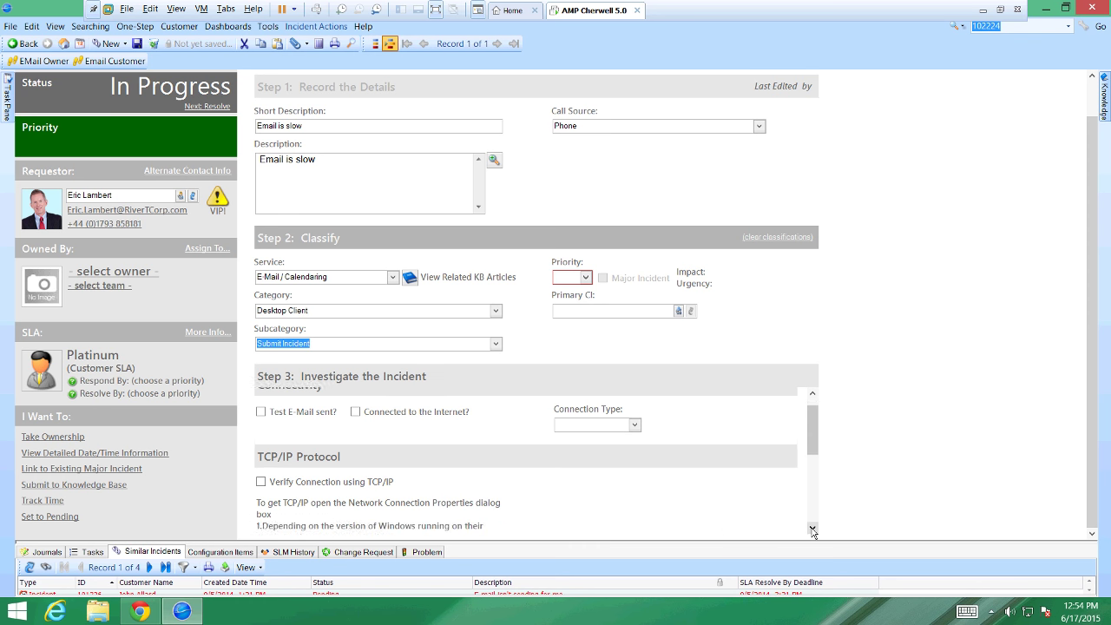
{"action": "left_click", "coordinate": [813, 528]}
{"action": "left_click", "coordinate": [813, 528]}
{"action": "left_click", "coordinate": [813, 528]}
{"action": "left_click", "coordinate": [813, 528]}
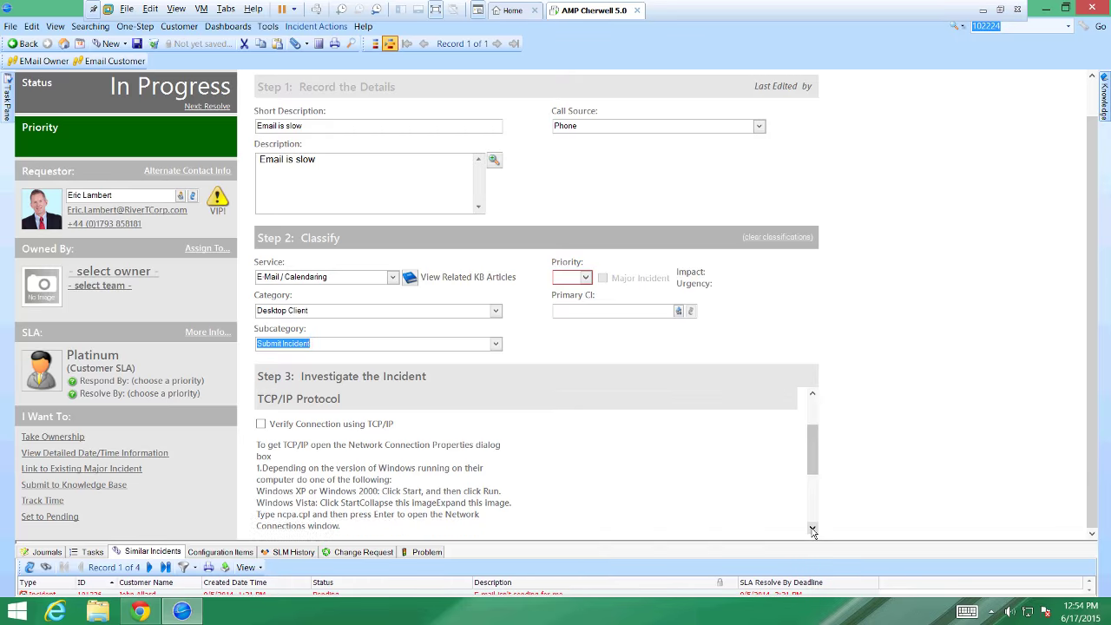
{"action": "left_click", "coordinate": [813, 528]}
- Set the priority to 3 for Department impact and Medium urgency, and raise it to 1 for Company impact and High urgency
{"action": "left_click", "coordinate": [586, 277]}
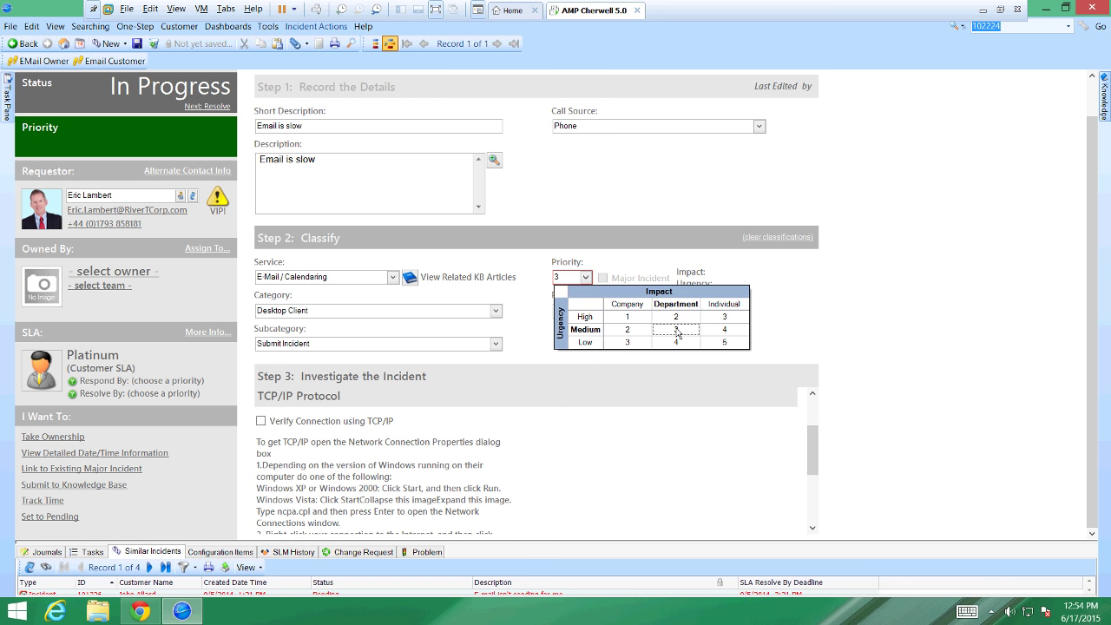
{"action": "left_click", "coordinate": [677, 330]}
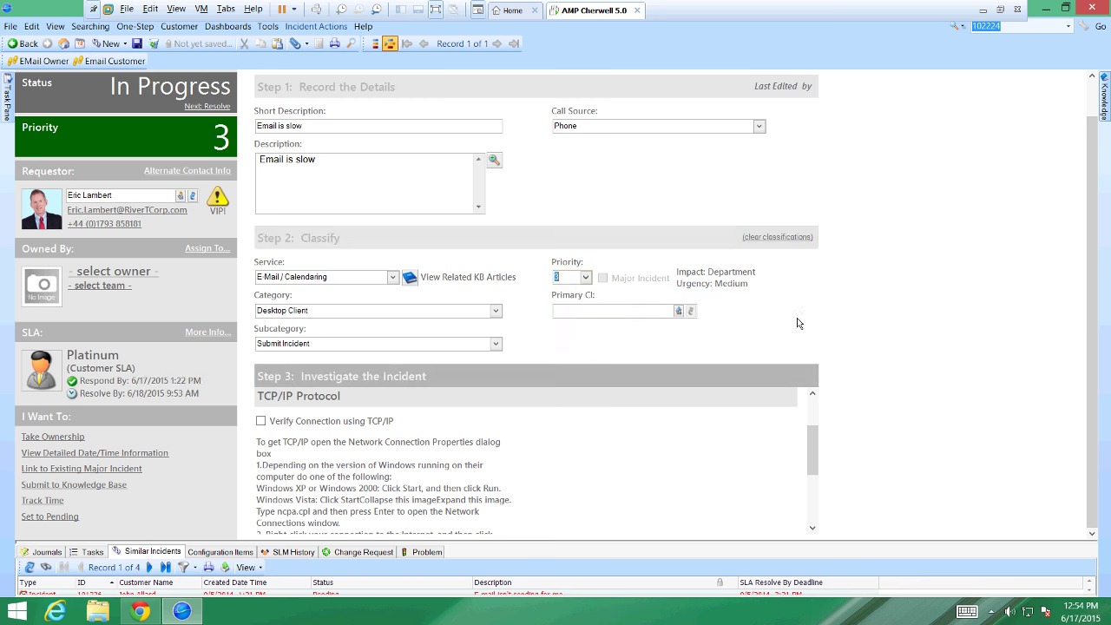
{"action": "left_click", "coordinate": [586, 278]}
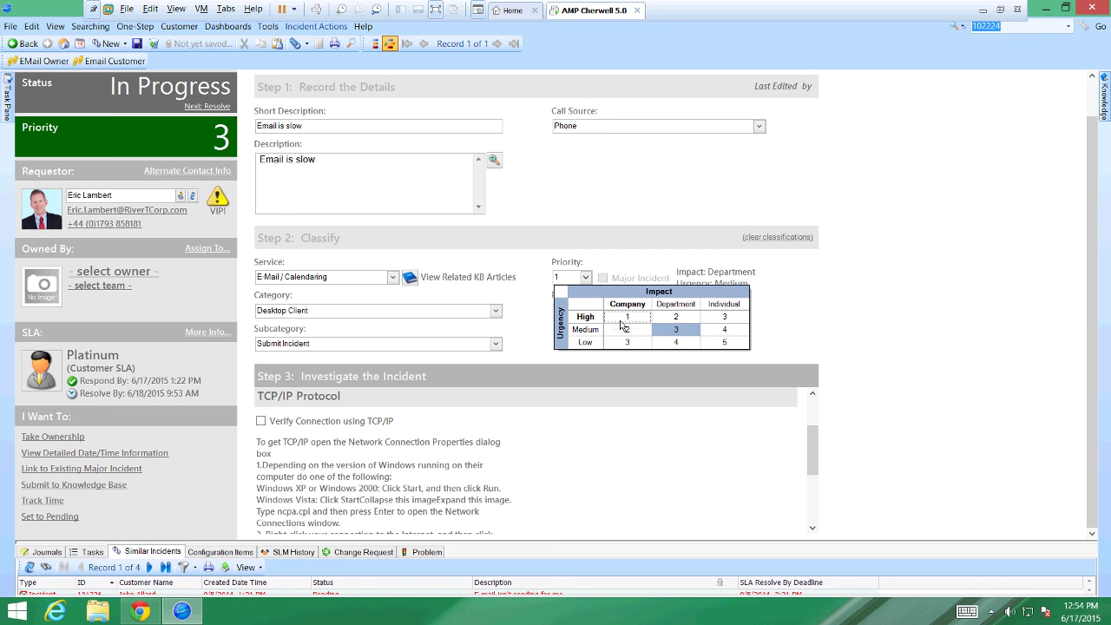
{"action": "left_click", "coordinate": [627, 318]}
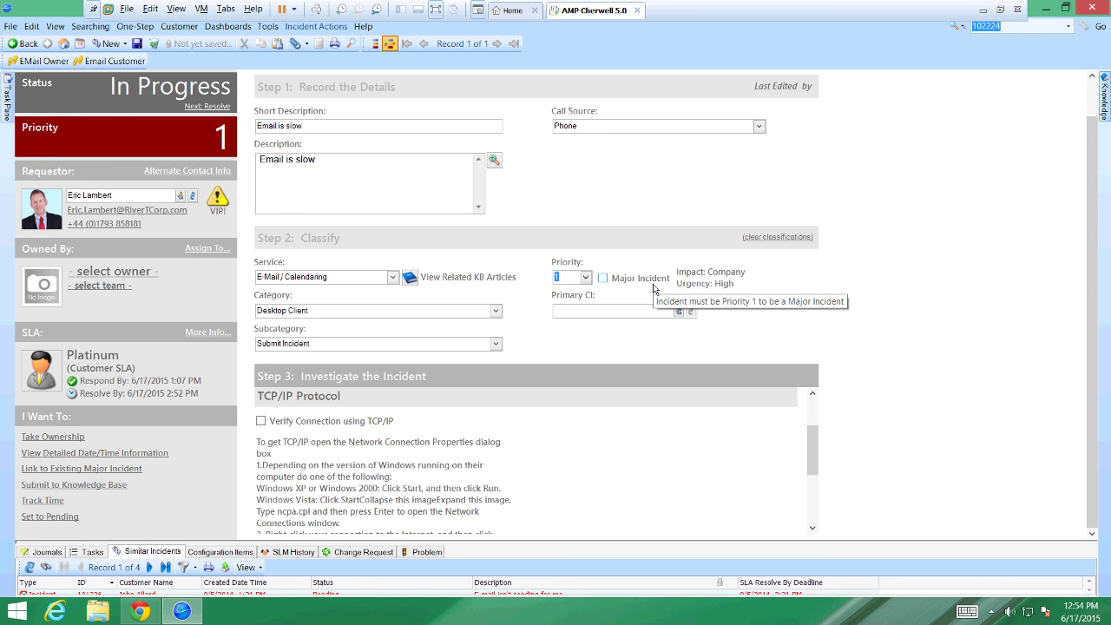
- Flag the incident as a Major Incident and remove the flag again
{"action": "left_click", "coordinate": [602, 278]}
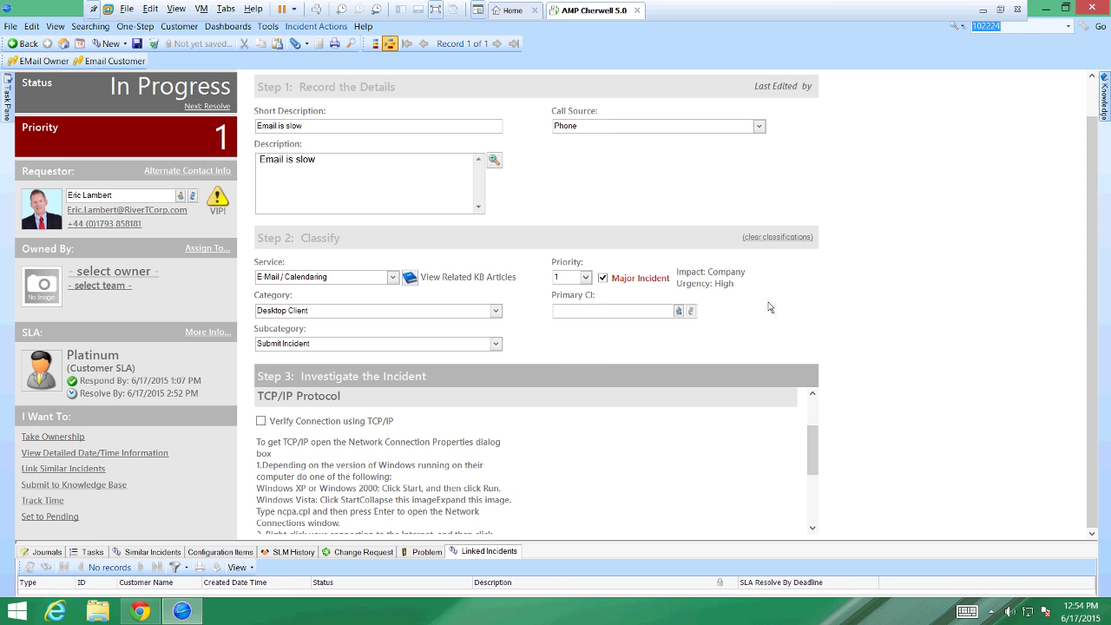
{"action": "left_click", "coordinate": [603, 278]}
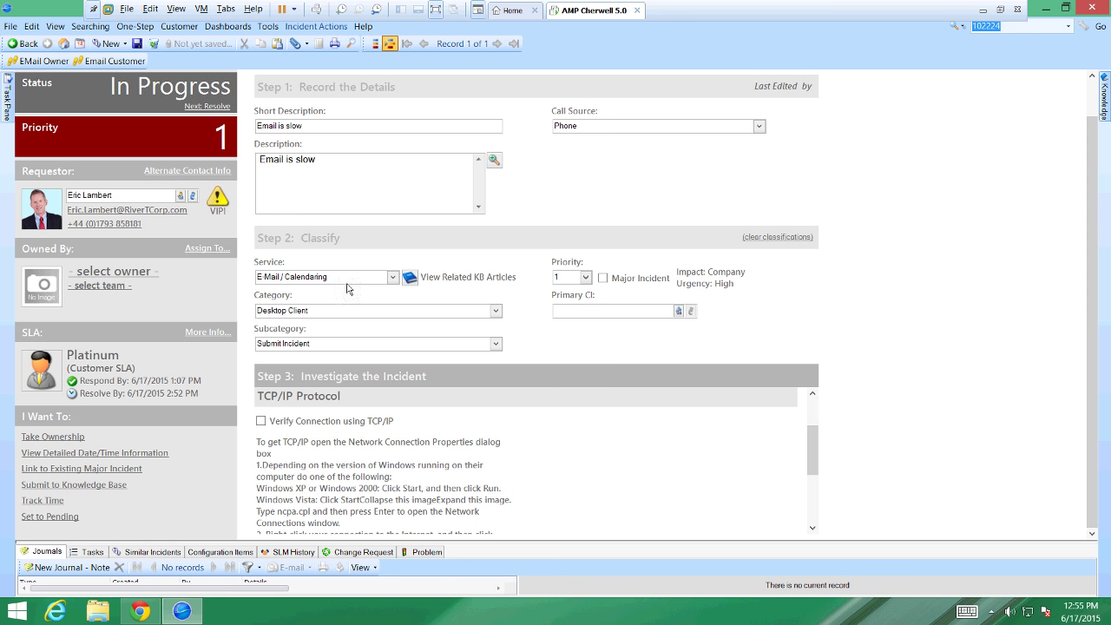
- Assign the incident's owning team to 3rd Level Support
{"action": "left_click", "coordinate": [124, 287]}
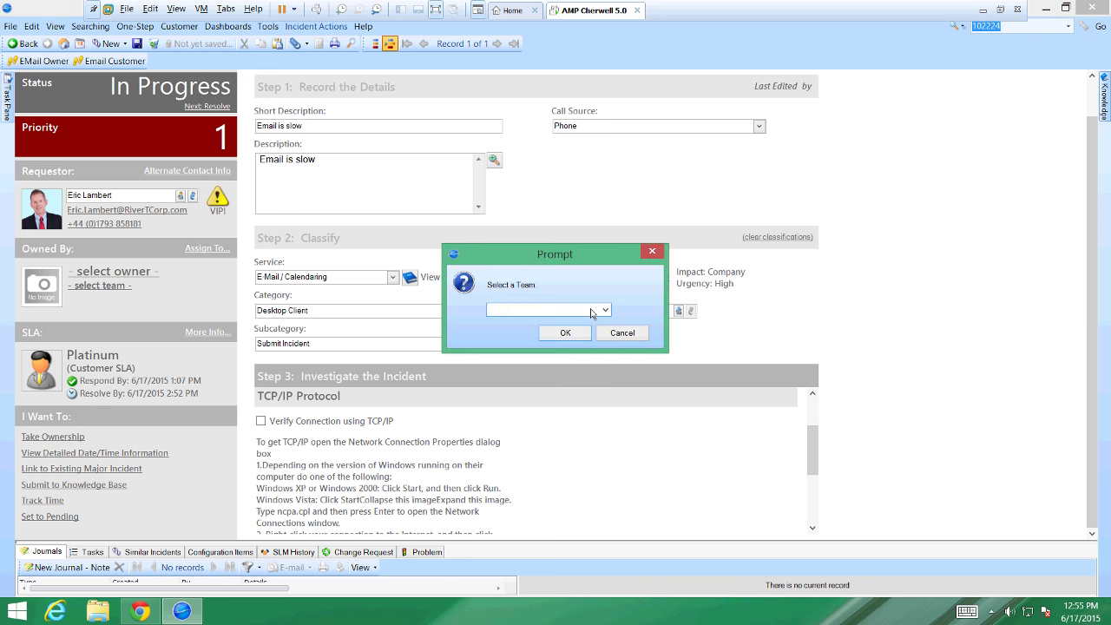
{"action": "left_click", "coordinate": [606, 310]}
{"action": "left_click", "coordinate": [544, 341]}
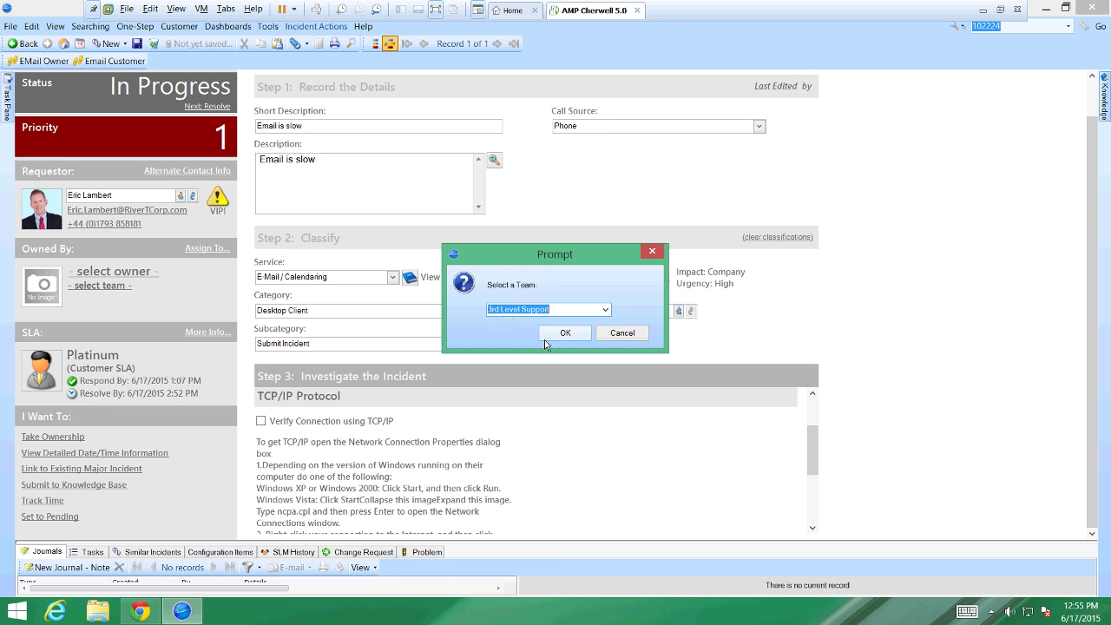
{"action": "left_click", "coordinate": [556, 332]}
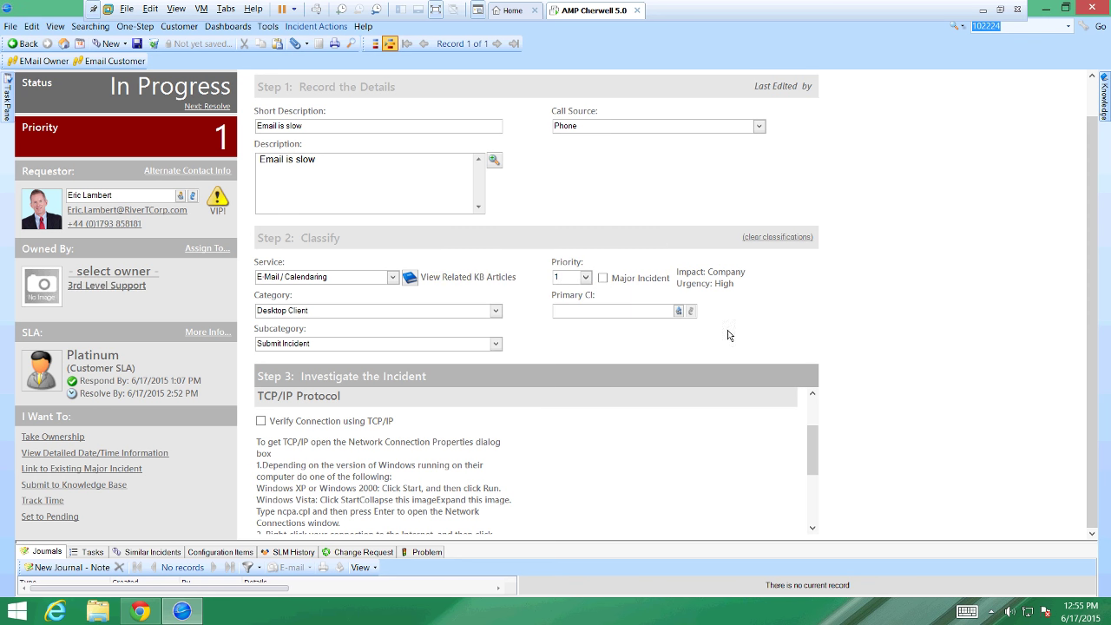
- Set the Primary CI to the laptop with asset tag 4354, chosen from Config - Computer items for all customers
{"action": "left_click", "coordinate": [679, 310]}
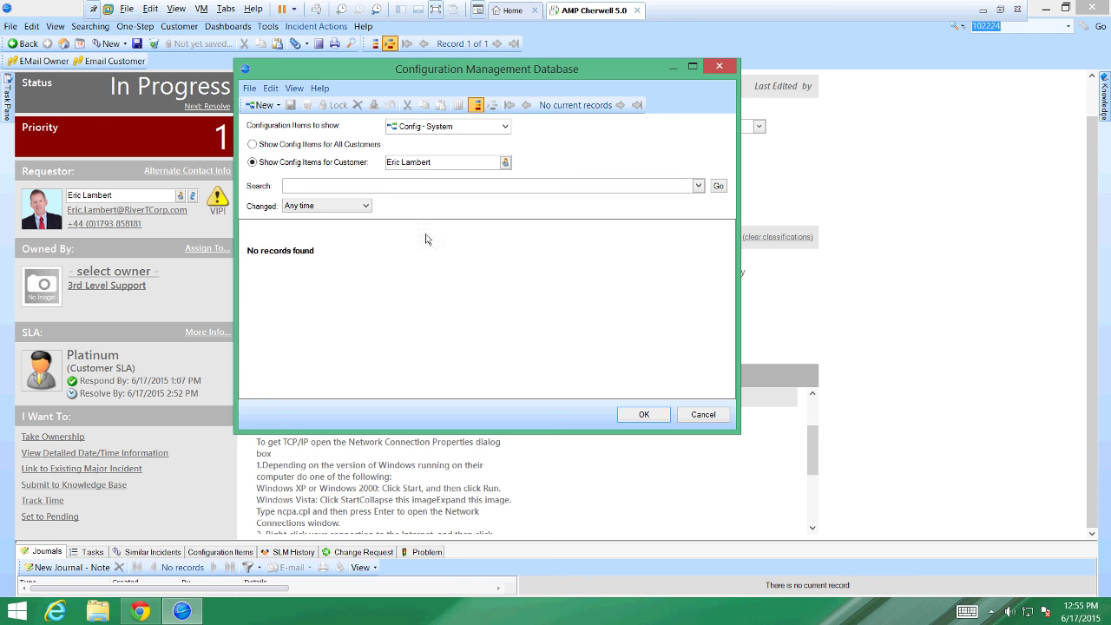
{"action": "left_click", "coordinate": [253, 144]}
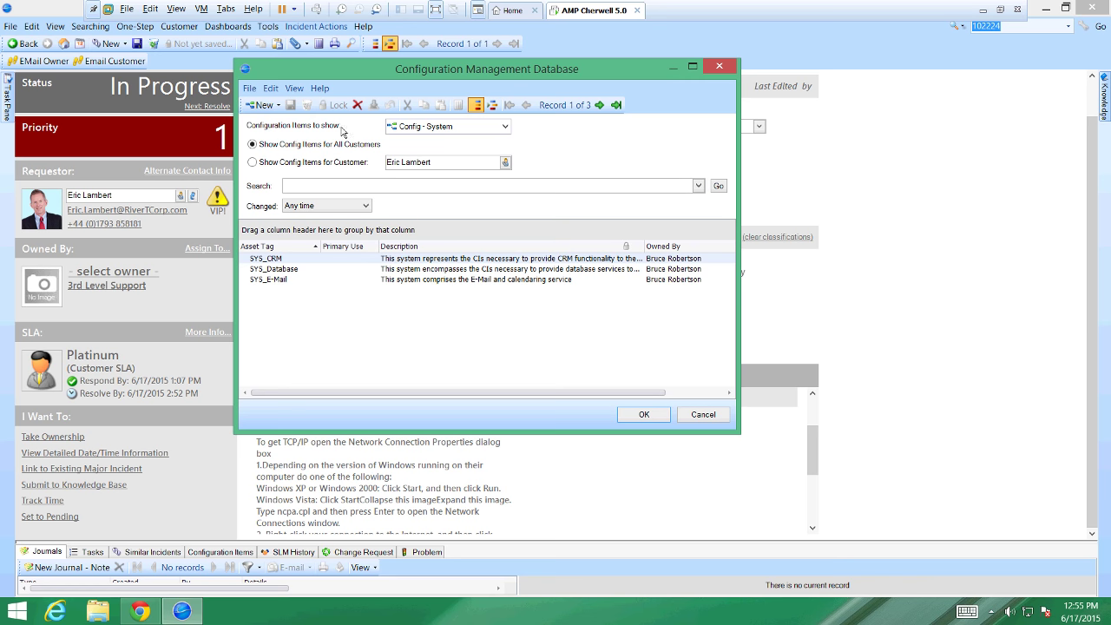
{"action": "left_click", "coordinate": [507, 129]}
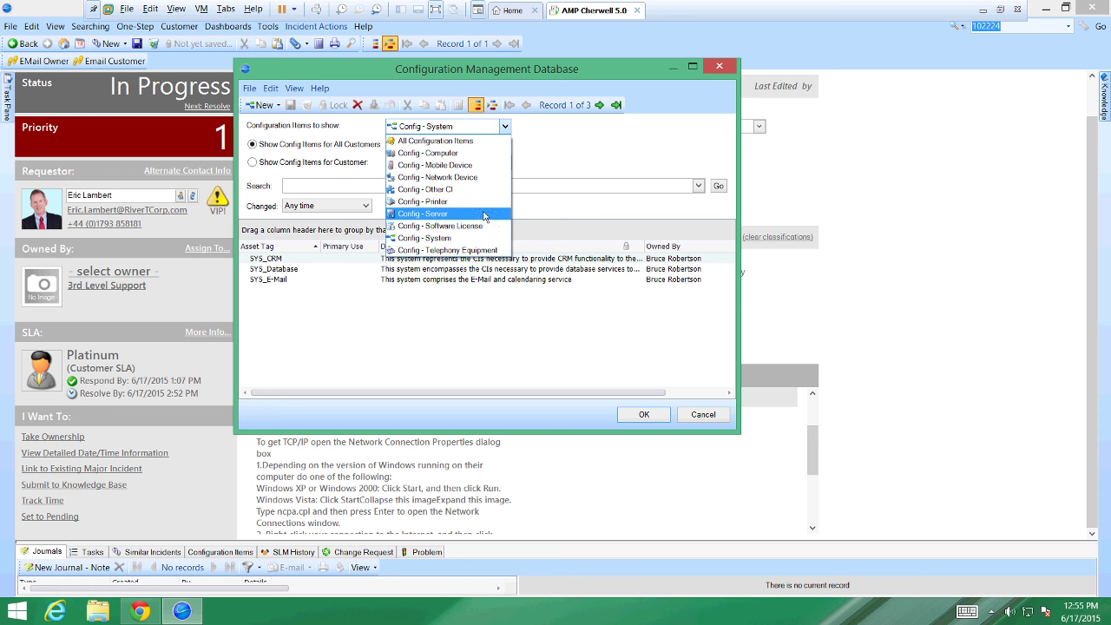
{"action": "left_click", "coordinate": [471, 154]}
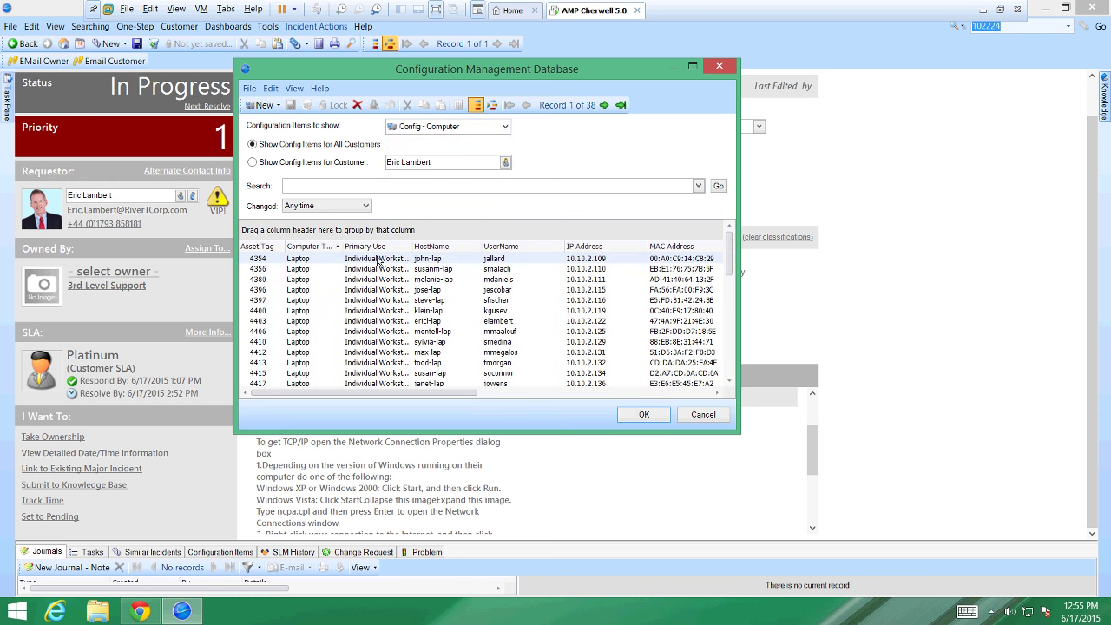
{"action": "double_click", "coordinate": [379, 259]}
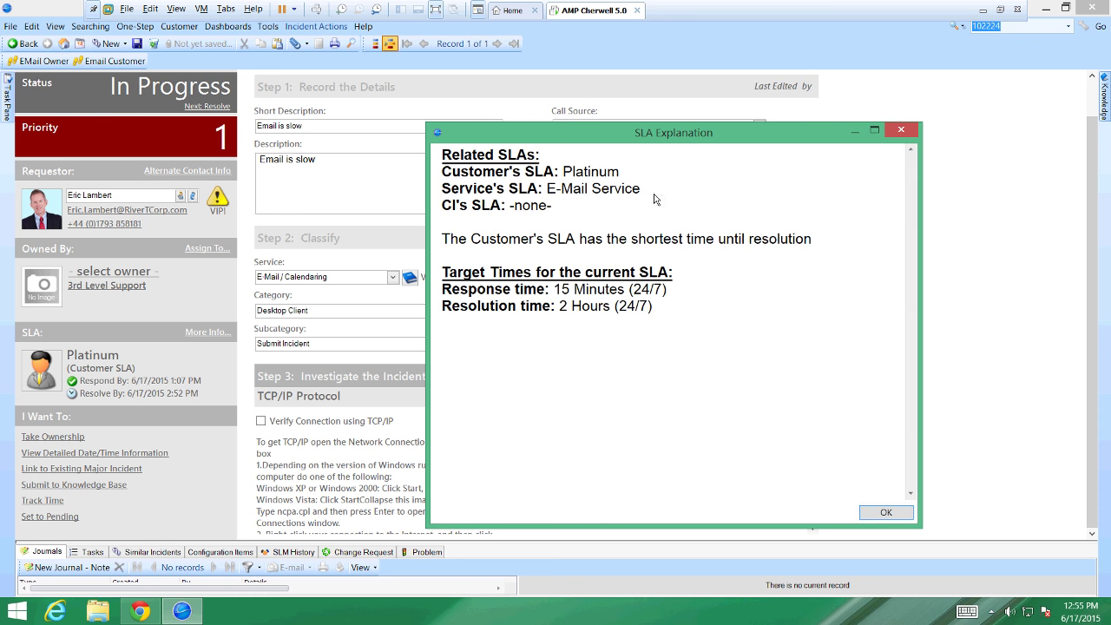
- Review the related SLAs and target times in the SLA Explanation, and close it
{"action": "left_click", "coordinate": [553, 208]}
{"action": "left_click", "coordinate": [884, 512]}
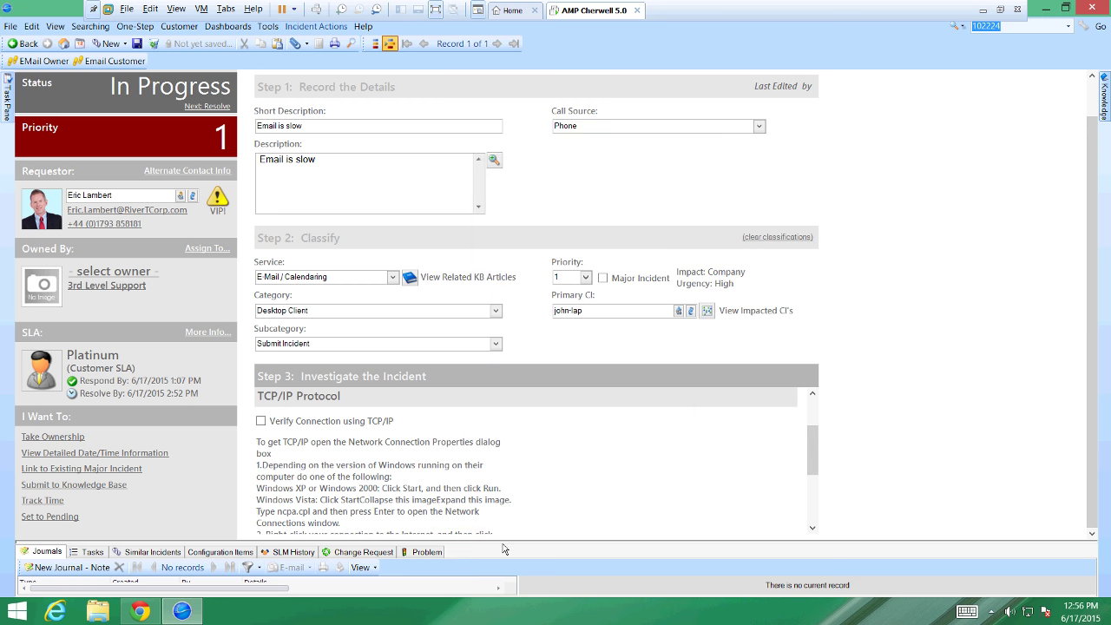
- Enlarge the incident's related records area, view its Tasks, and reduce the area again
{"action": "left_click_drag", "start_coordinate": [504, 548], "coordinate": [529, 397]}
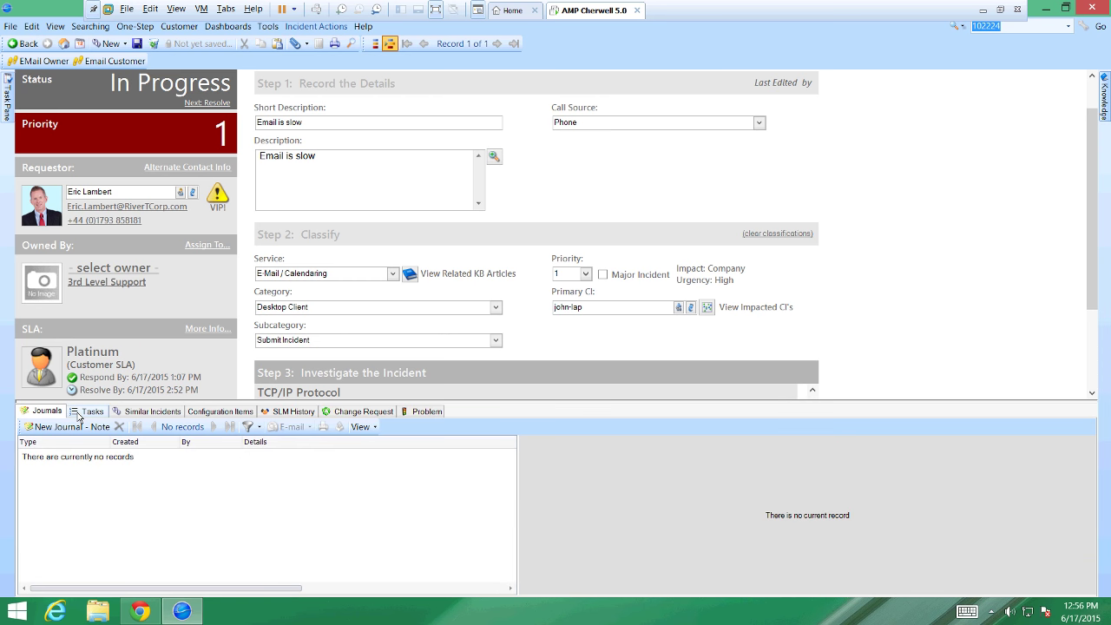
{"action": "left_click", "coordinate": [79, 415]}
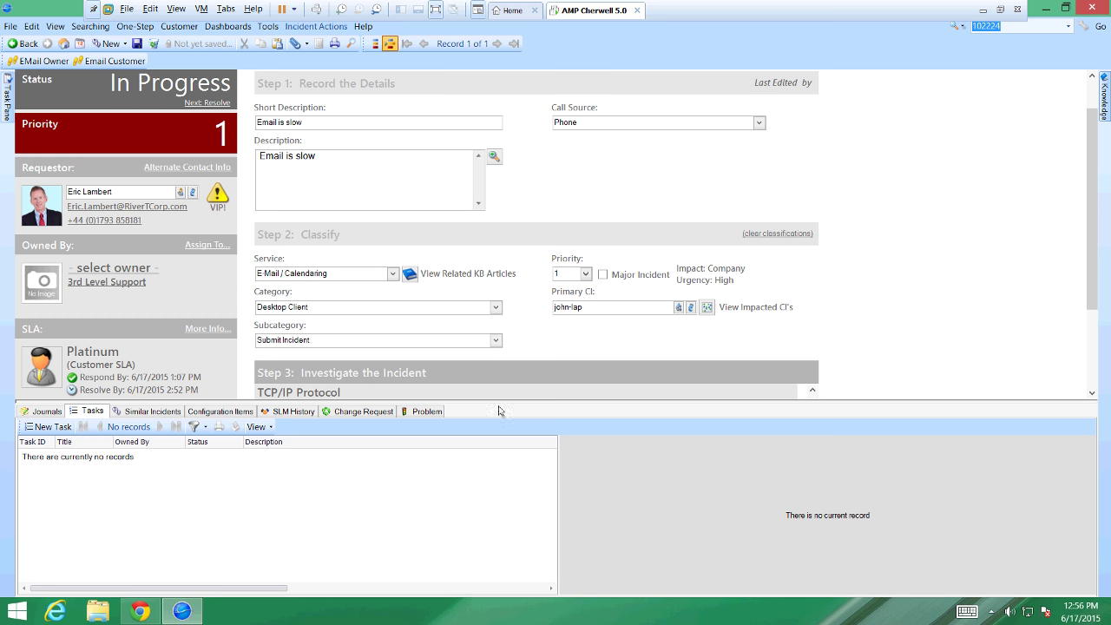
{"action": "left_click_drag", "start_coordinate": [501, 402], "coordinate": [505, 448]}
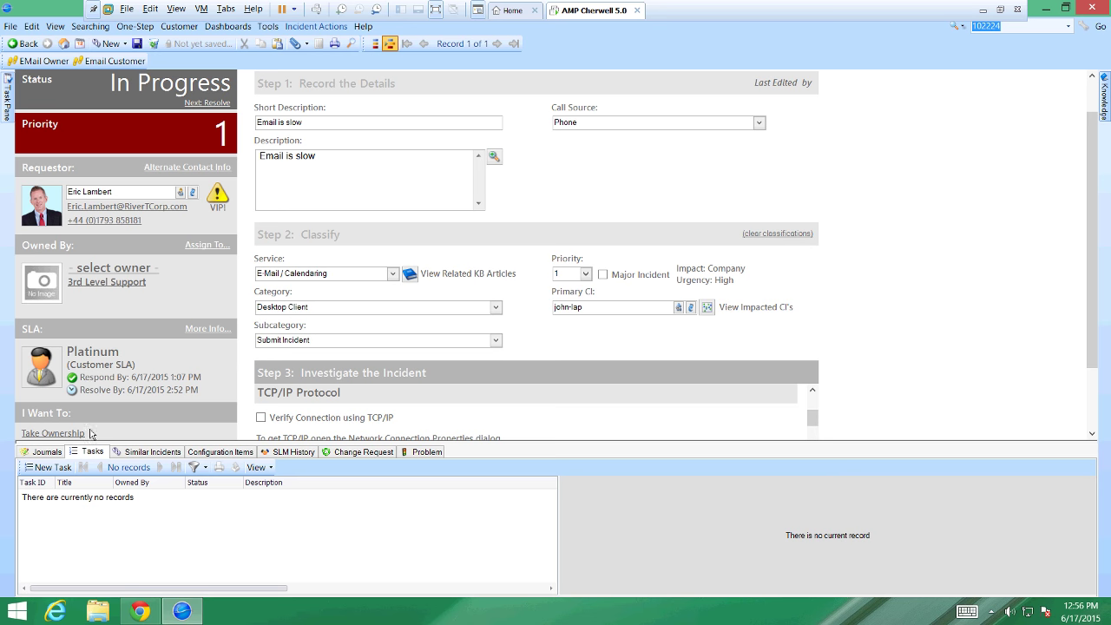
- Search the knowledge sources for "email" and look through the matching known errors, open incidents and knowledge articles
{"action": "left_click", "coordinate": [1108, 104]}
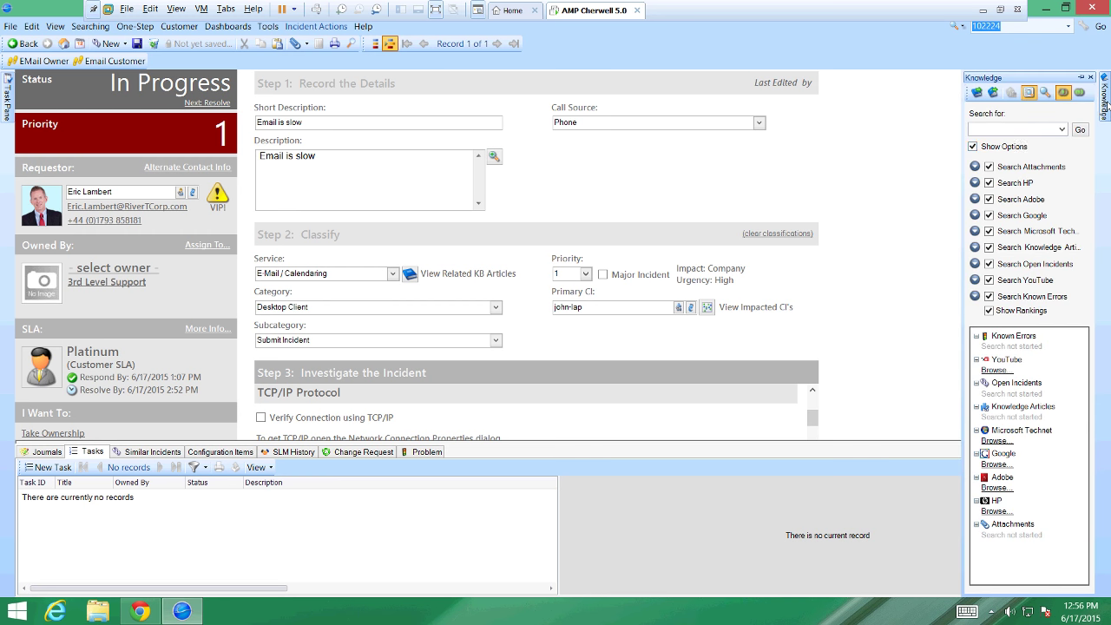
{"action": "left_click", "coordinate": [1004, 135]}
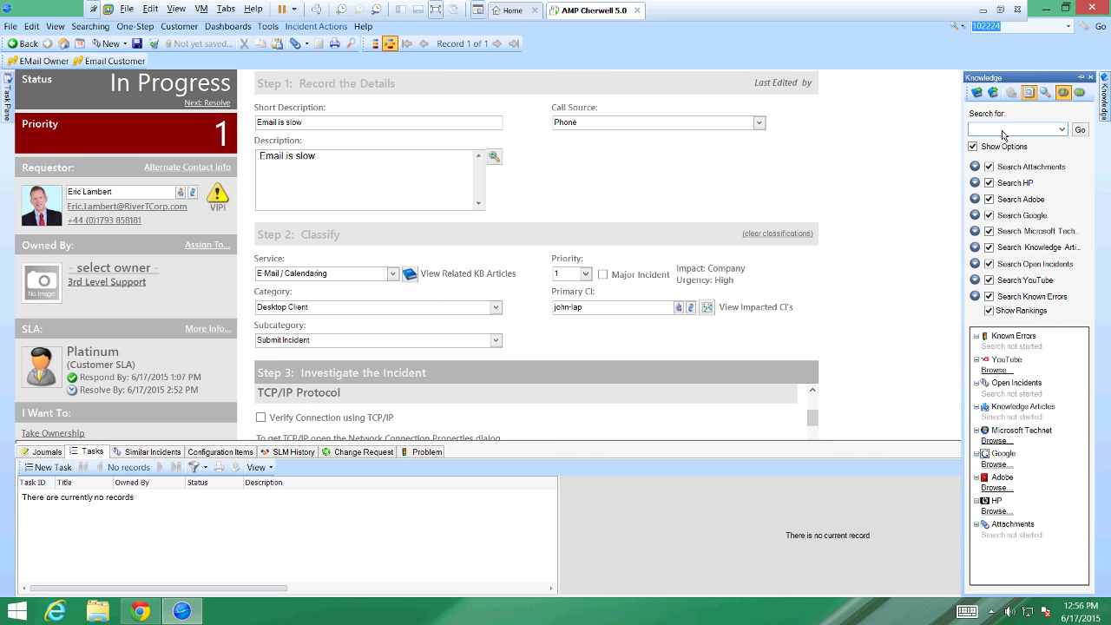
{"action": "type", "text": "email"}
{"action": "left_click", "coordinate": [1081, 130]}
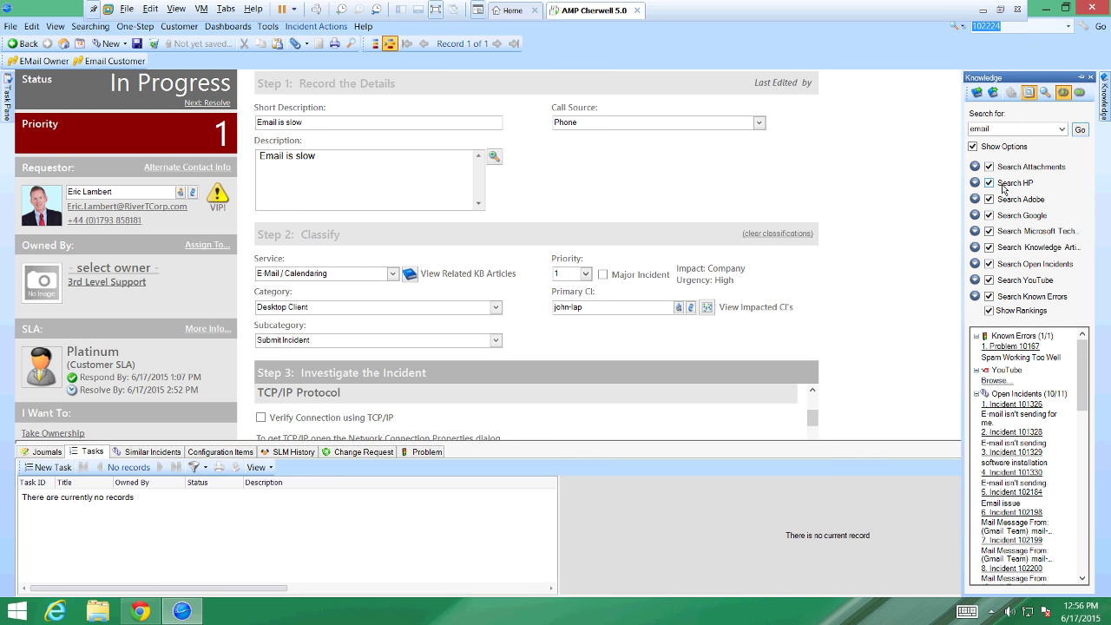
{"action": "left_click", "coordinate": [1083, 578]}
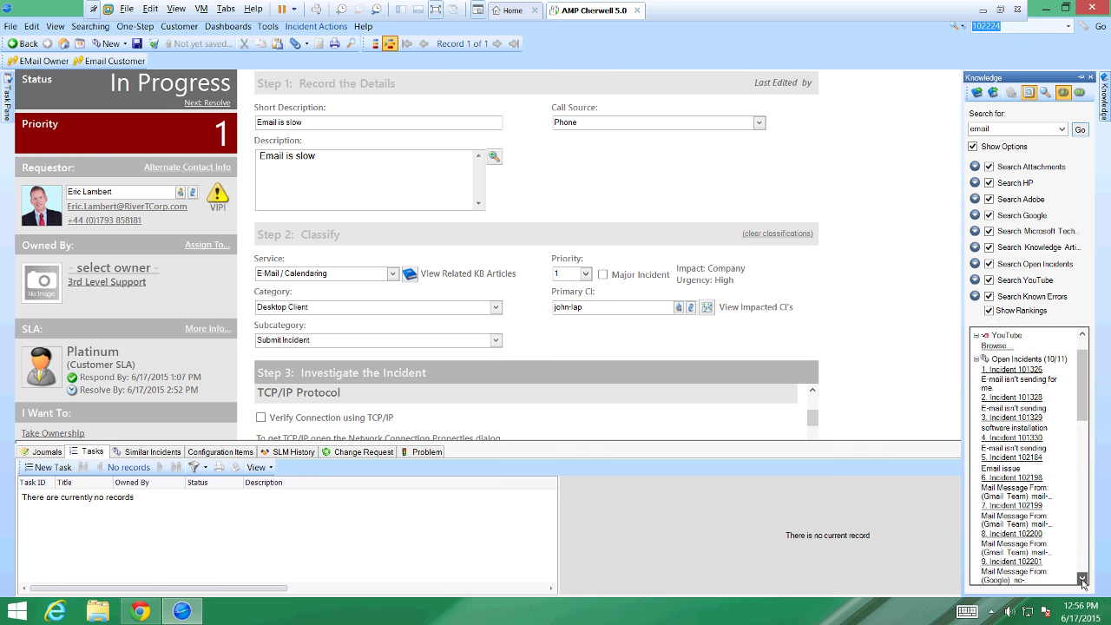
{"action": "left_click_drag", "start_coordinate": [1083, 579], "coordinate": [1083, 582]}
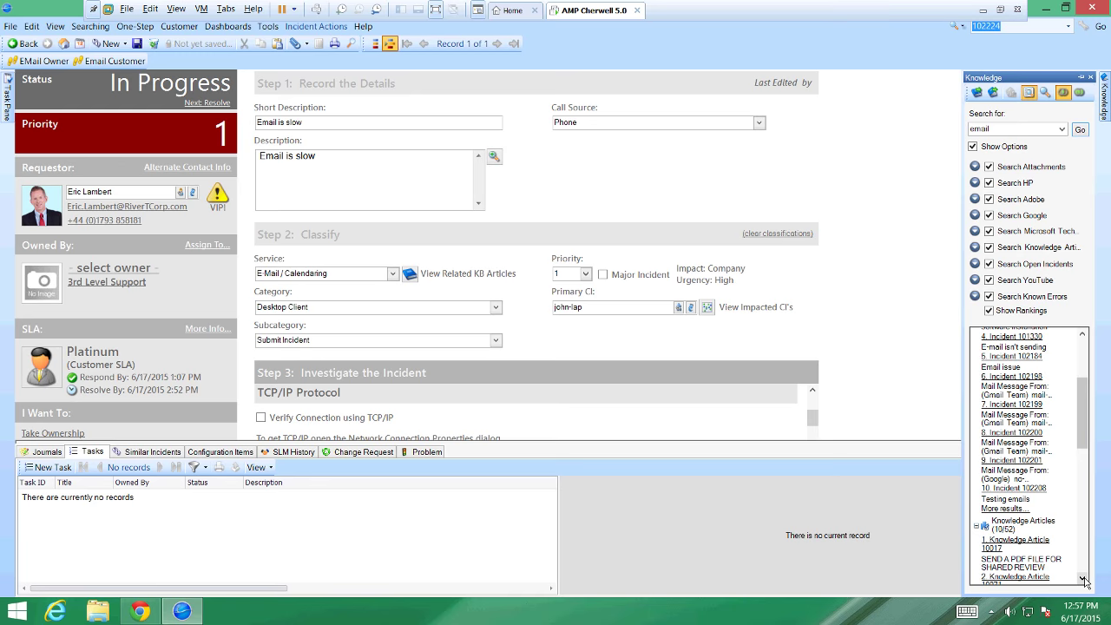
{"action": "left_click_drag", "start_coordinate": [1084, 579], "coordinate": [1084, 579]}
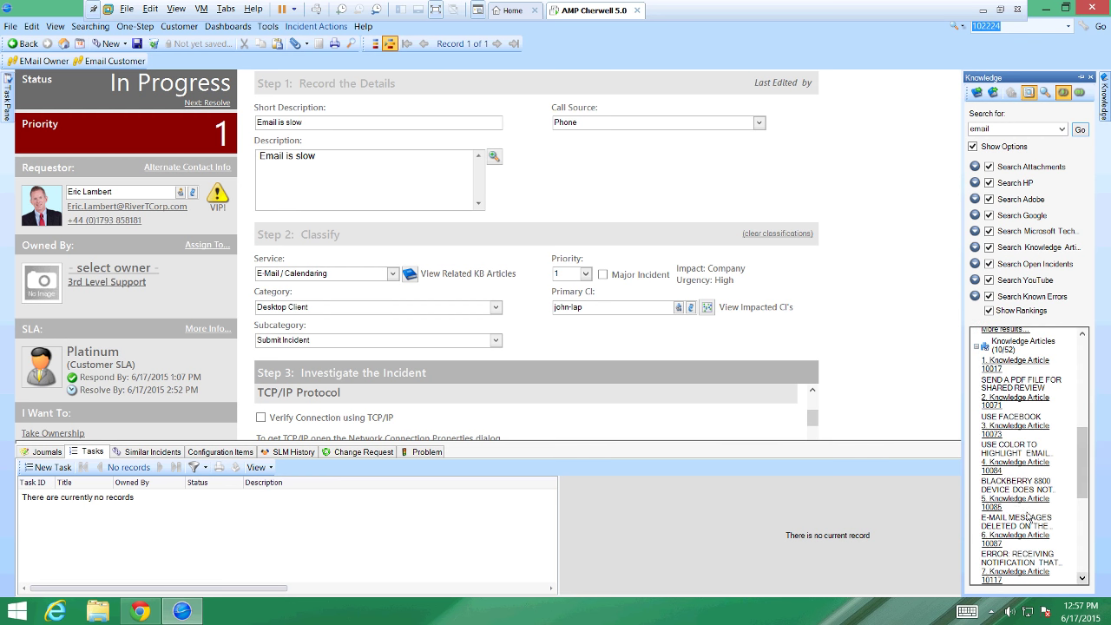
- Open the "BlackBerry 8800 device does not sync with the PC" knowledge article and place it in the incident's attach bar
{"action": "left_click", "coordinate": [1011, 467]}
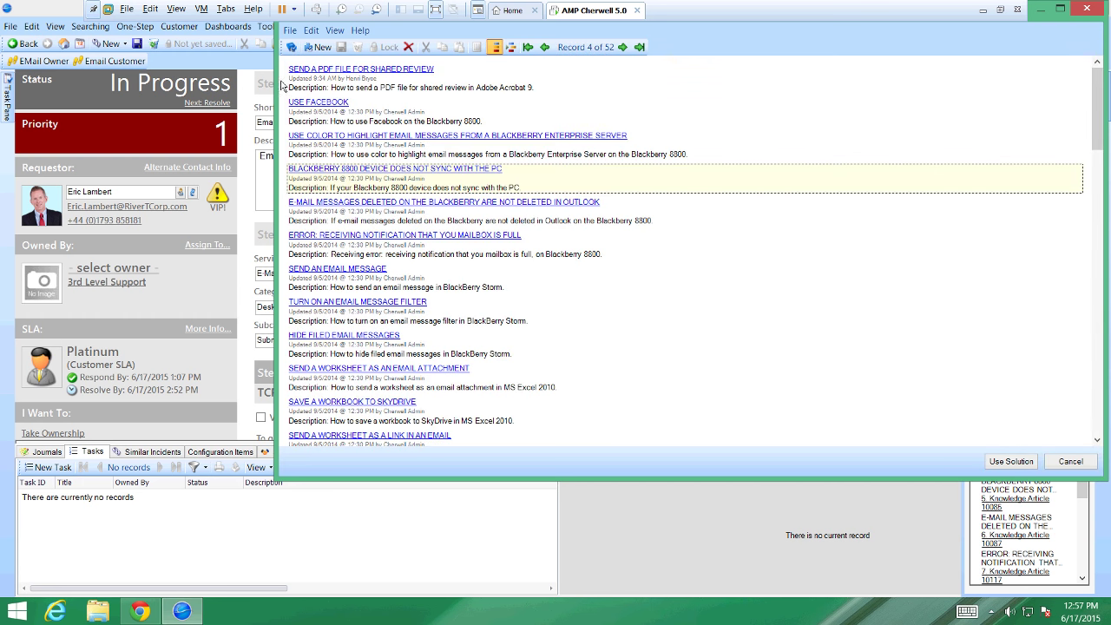
{"action": "left_click", "coordinate": [528, 200]}
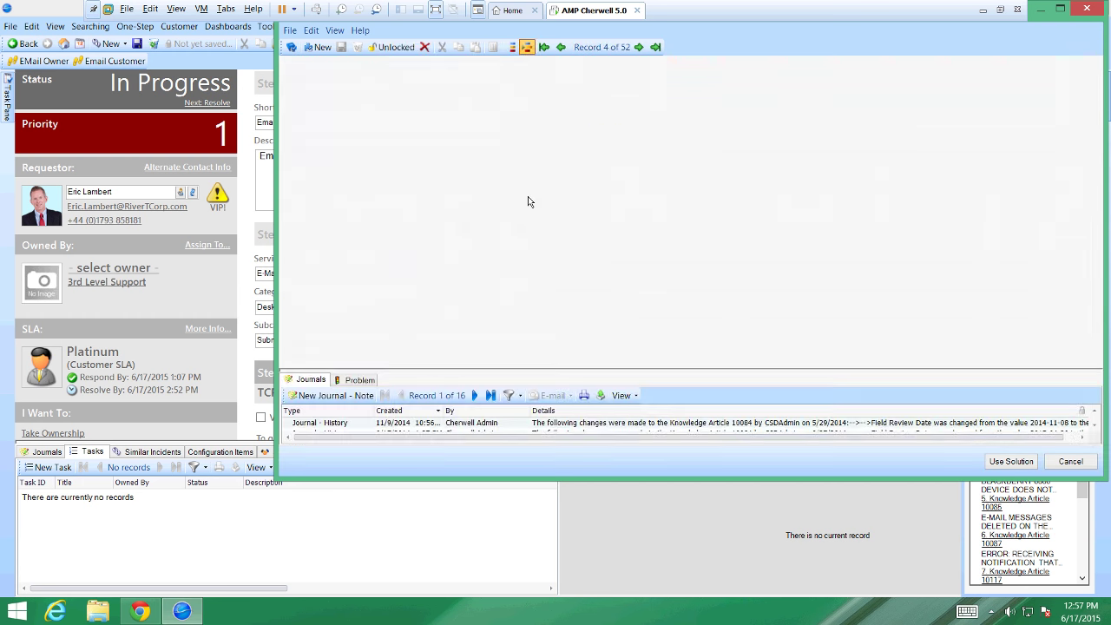
{"action": "left_click", "coordinate": [292, 48]}
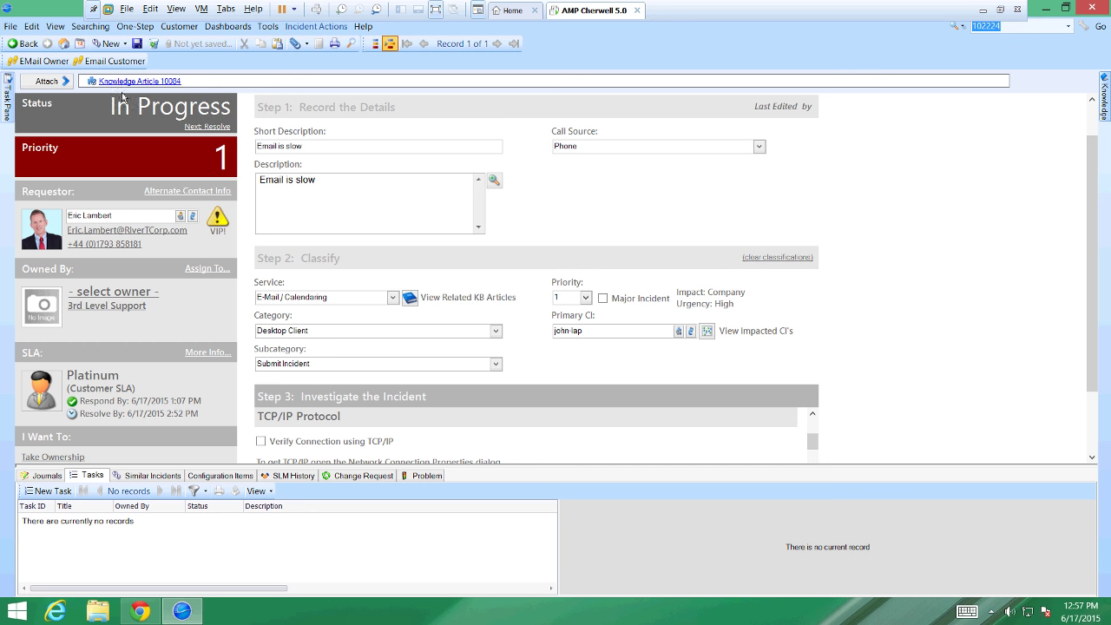
{"action": "left_click", "coordinate": [337, 200]}
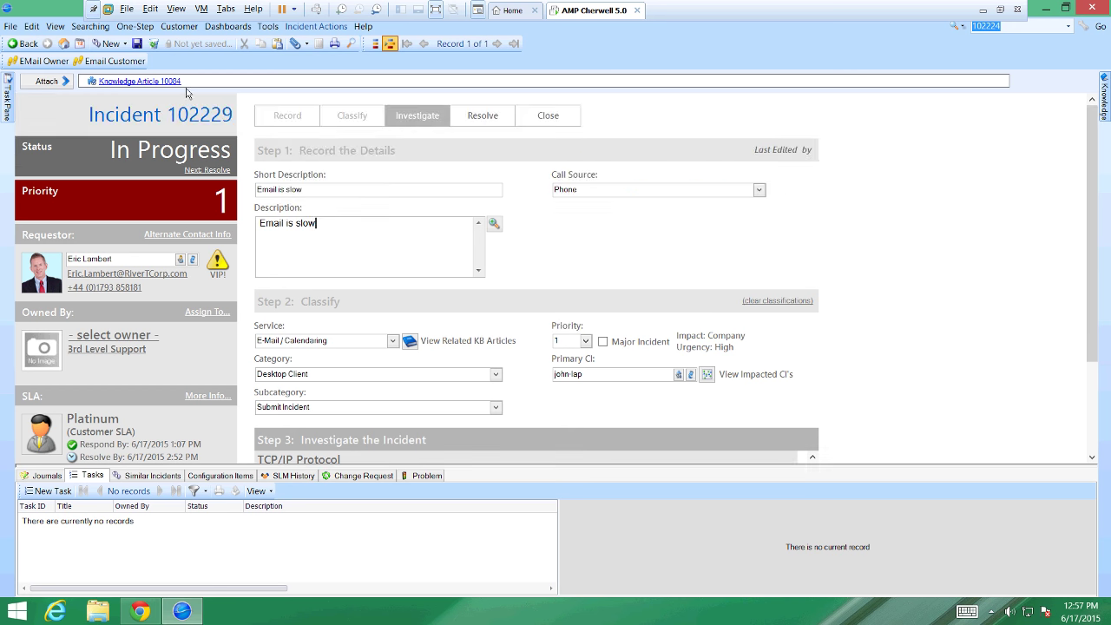
- Review the incident actions in the Task Pane, including the Quick Templates option Clone Current Incident
{"action": "mouse_move", "coordinate": [5, 98]}
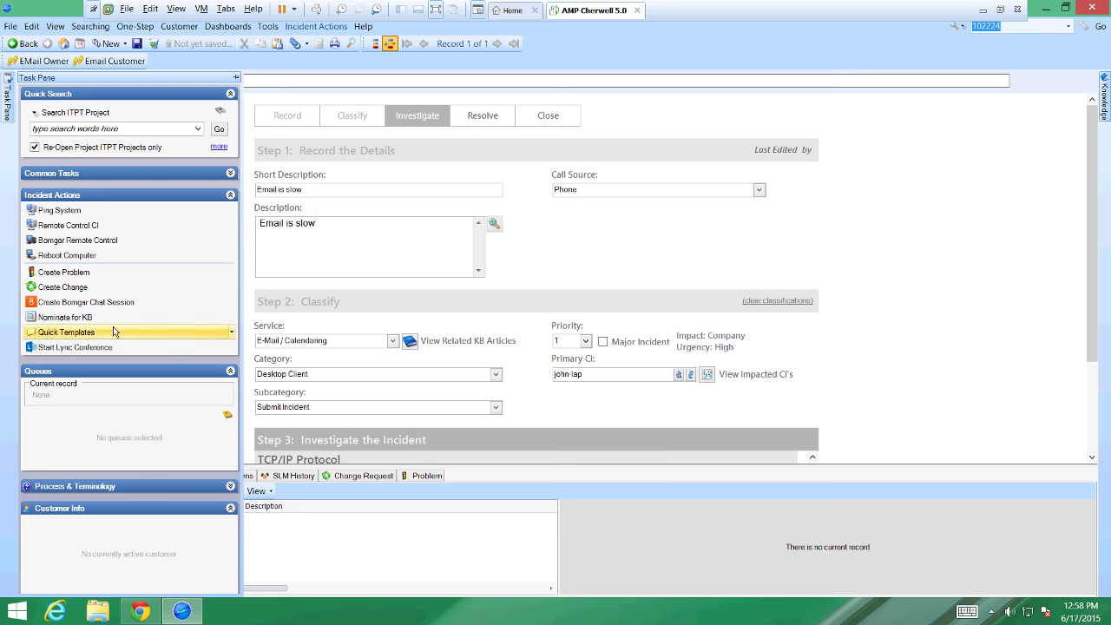
{"action": "left_click", "coordinate": [233, 335]}
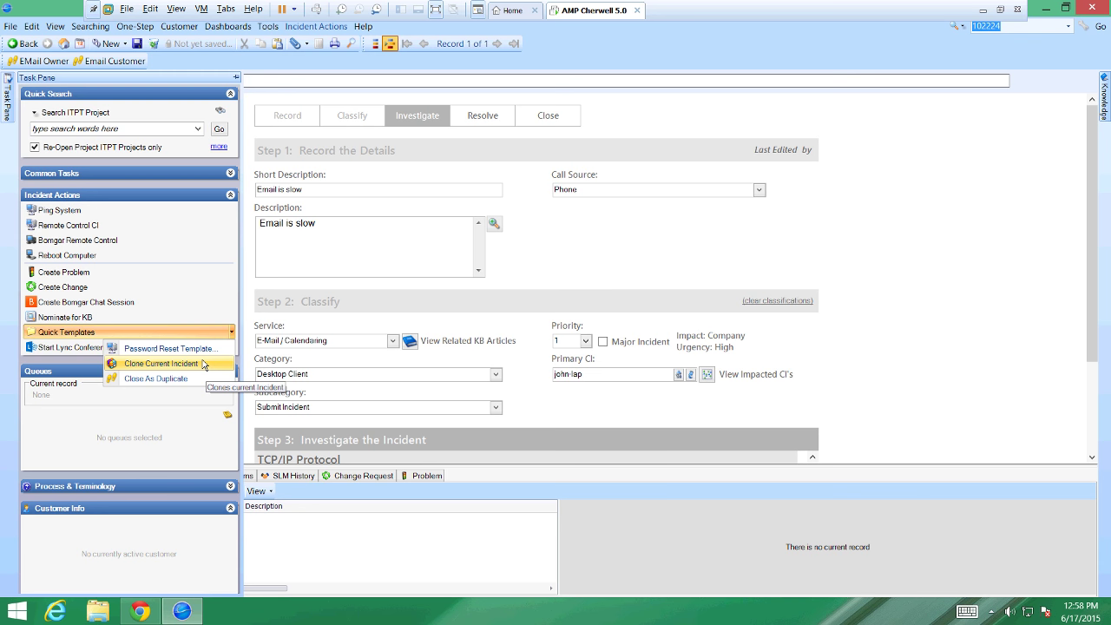
{"action": "left_click", "coordinate": [204, 364]}
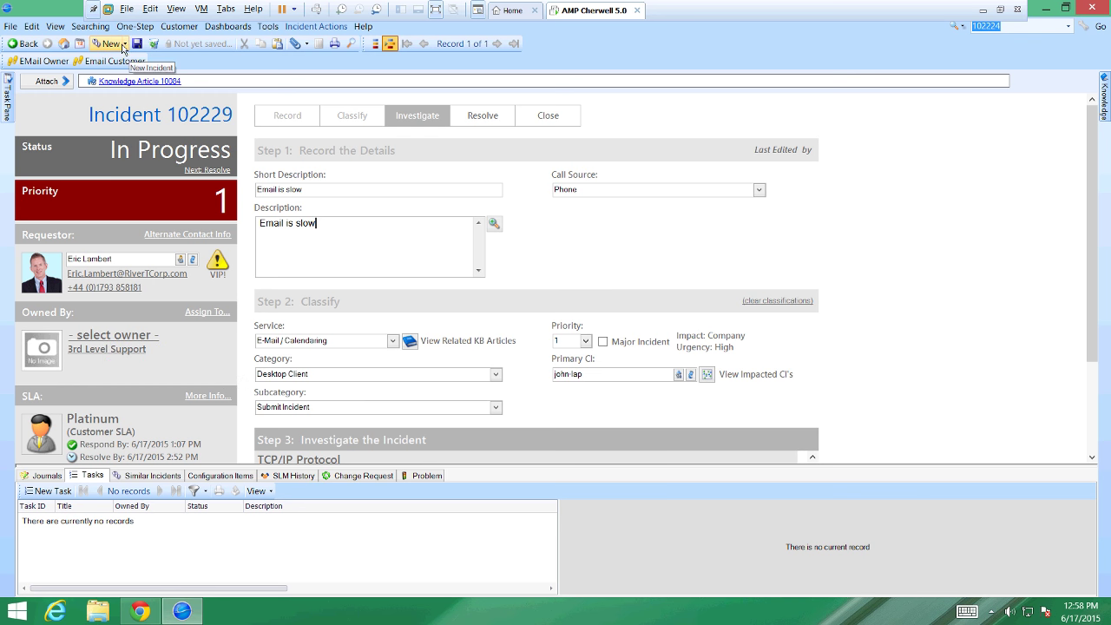
- Return to the home dashboard without saving the incident, and open the Requests dashboard
{"action": "left_click", "coordinate": [63, 45]}
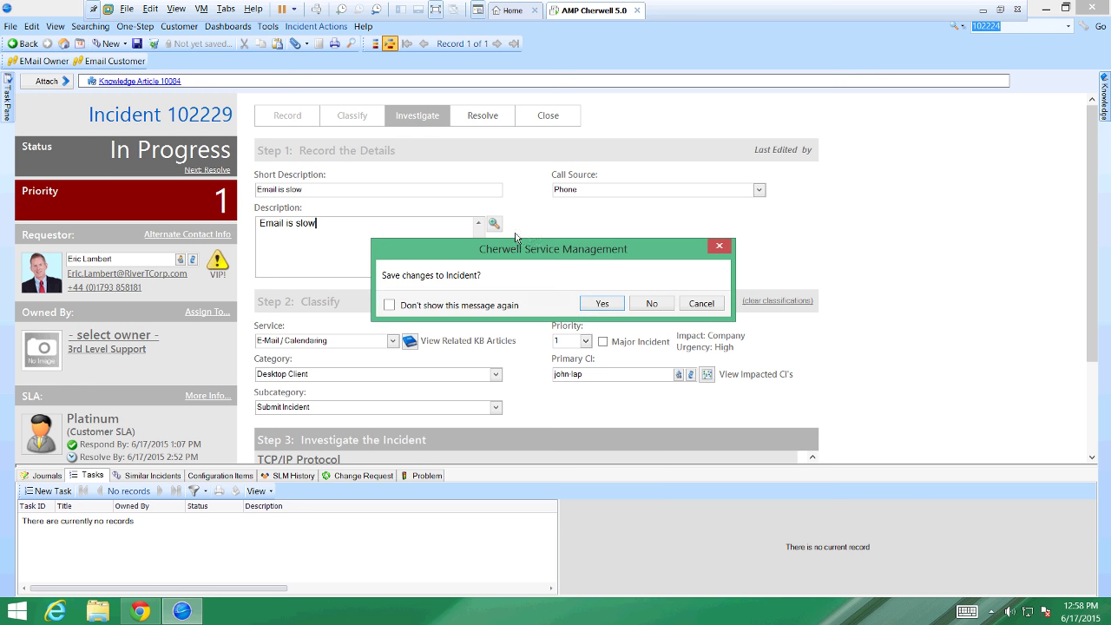
{"action": "left_click", "coordinate": [652, 304]}
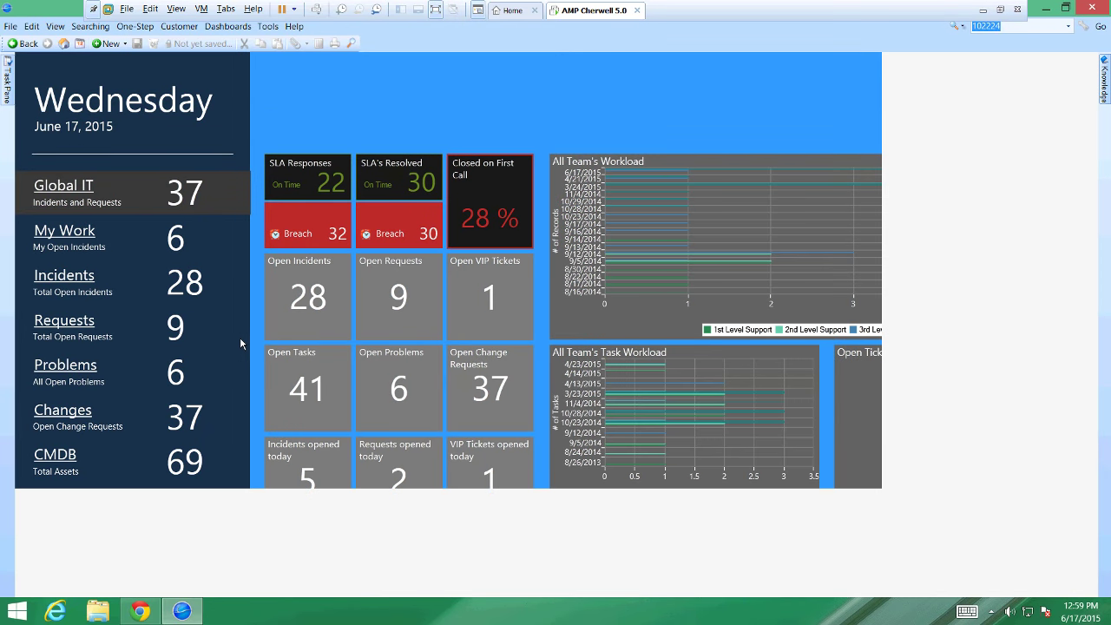
{"action": "left_click", "coordinate": [241, 338]}
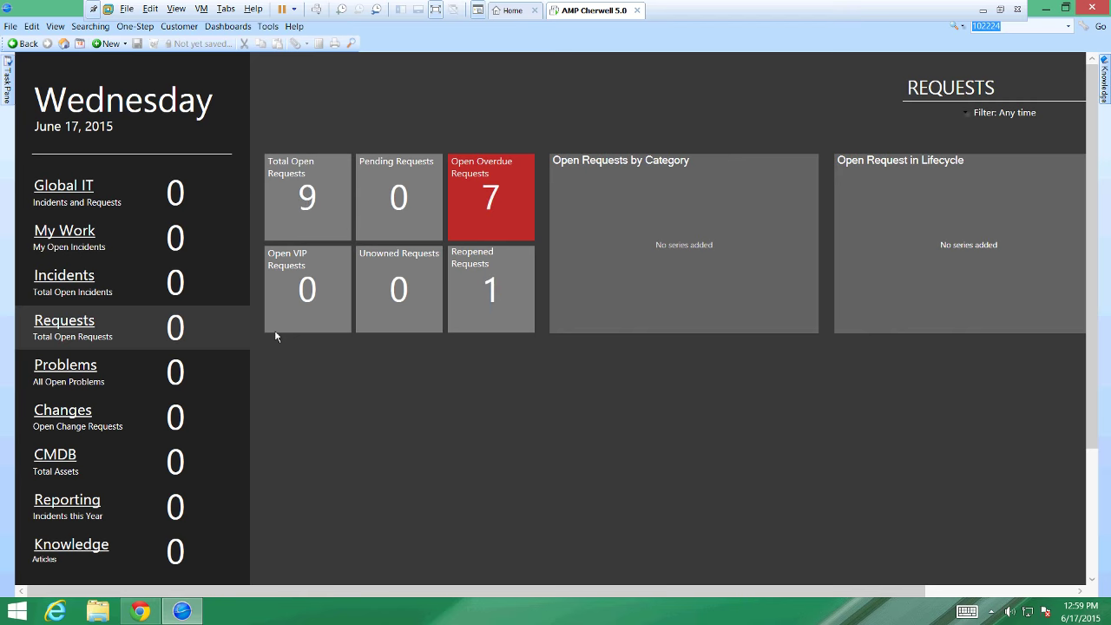
- Open the New Employee service request from the total open requests and review its classification and order details
{"action": "left_click", "coordinate": [306, 211]}
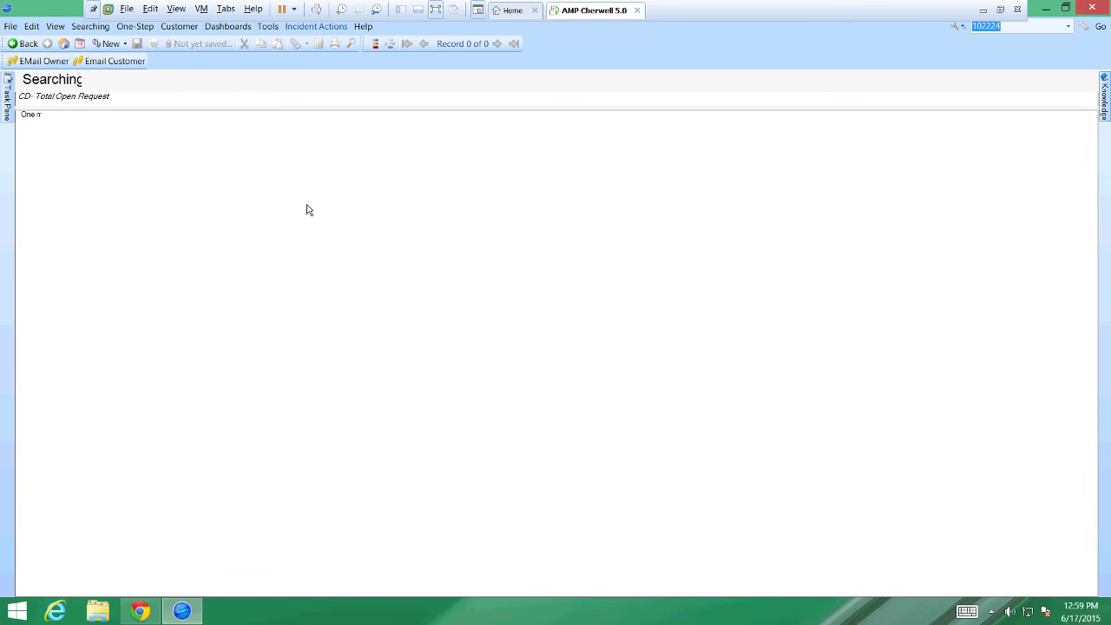
{"action": "left_click", "coordinate": [563, 173]}
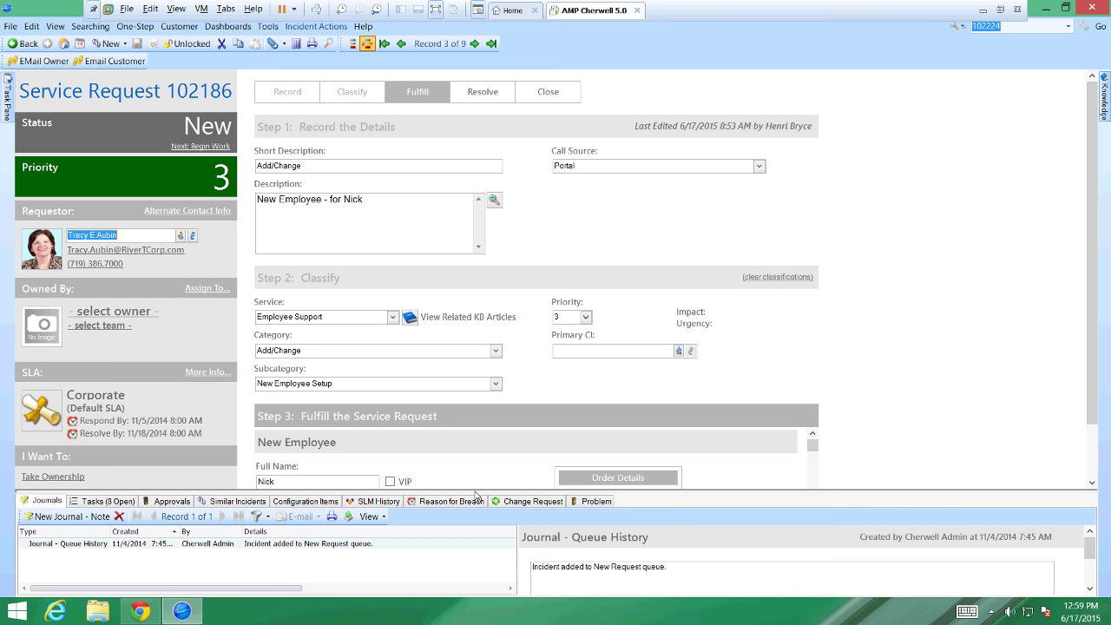
{"action": "left_click_drag", "start_coordinate": [476, 496], "coordinate": [488, 408]}
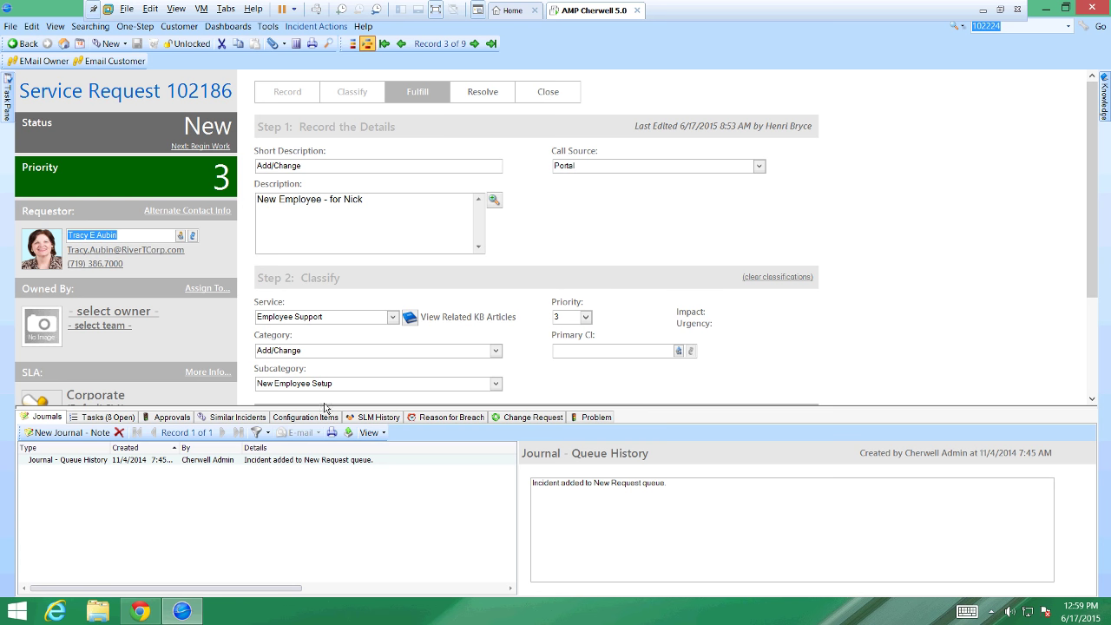
{"action": "left_click_drag", "start_coordinate": [327, 408], "coordinate": [330, 469]}
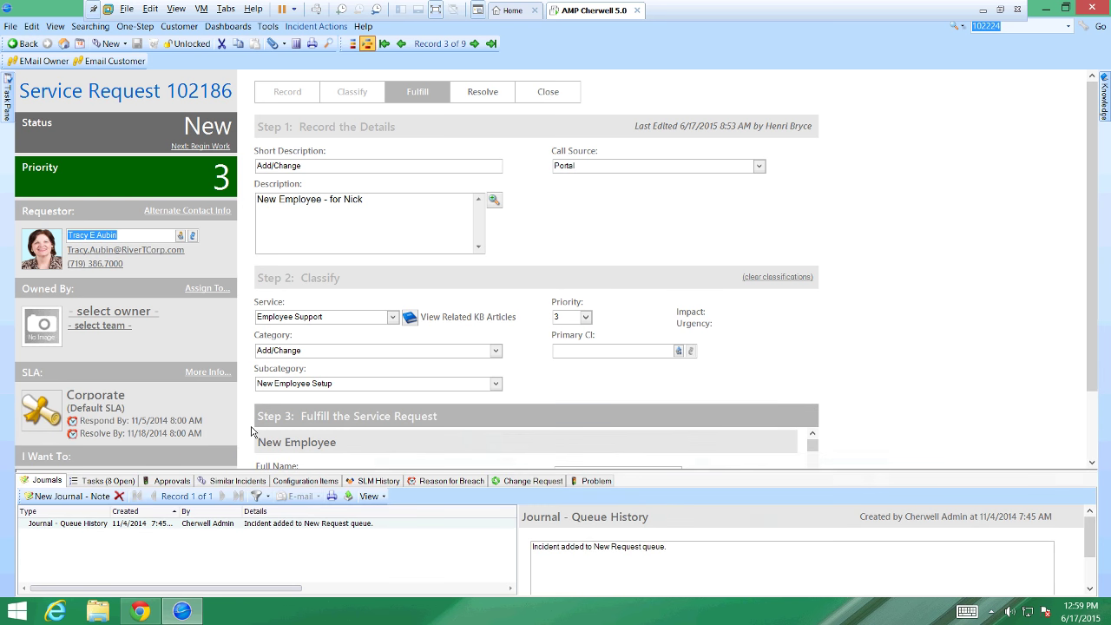
{"action": "left_click", "coordinate": [1090, 445]}
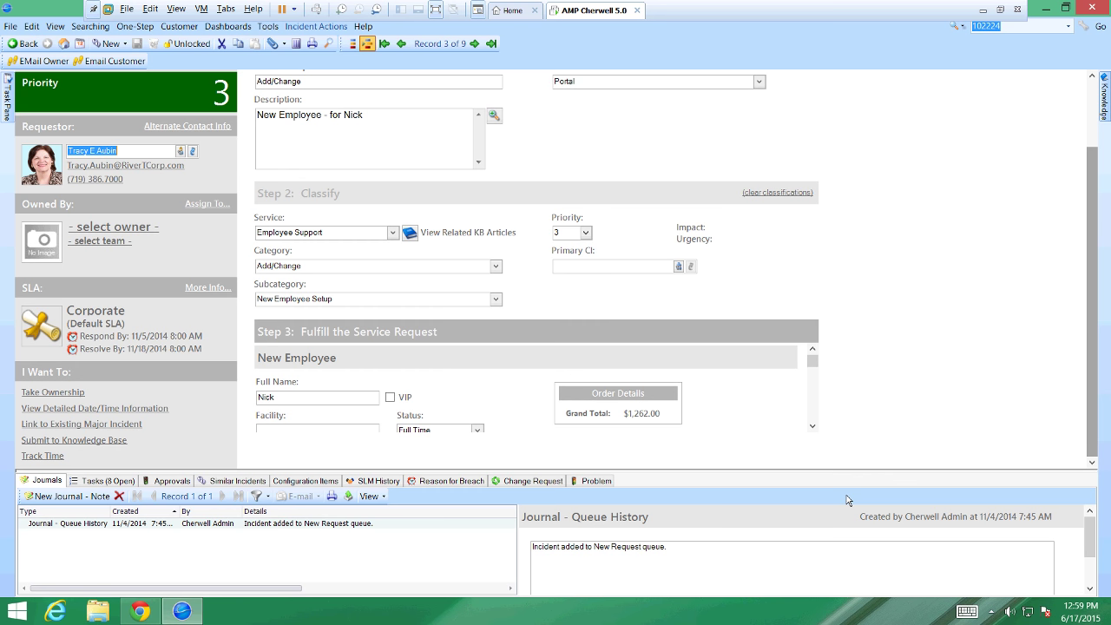
{"action": "left_click_drag", "start_coordinate": [804, 471], "coordinate": [797, 518]}
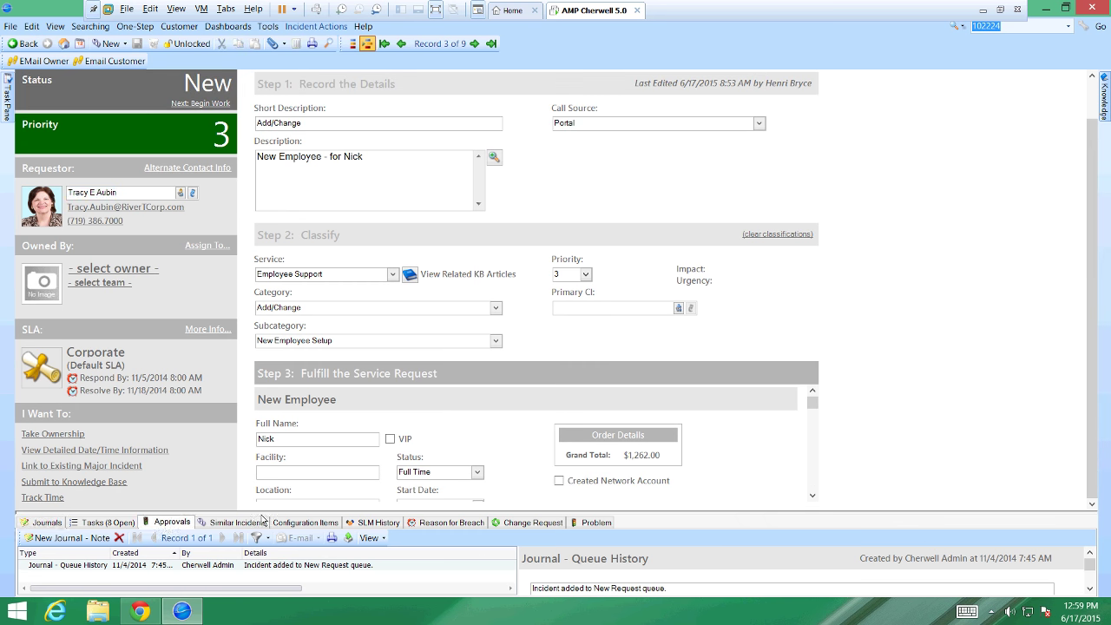
- Review the service request's approval and open tasks, widening the task Title column and selecting the Configure Computer task
{"action": "left_click_drag", "start_coordinate": [262, 518], "coordinate": [303, 414]}
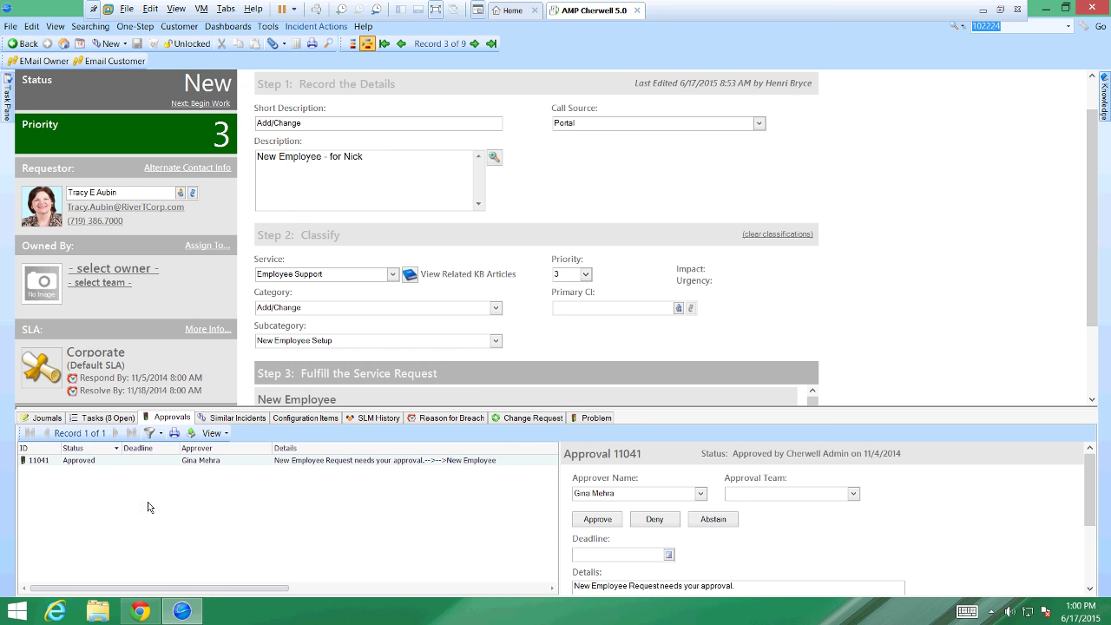
{"action": "left_click", "coordinate": [92, 419]}
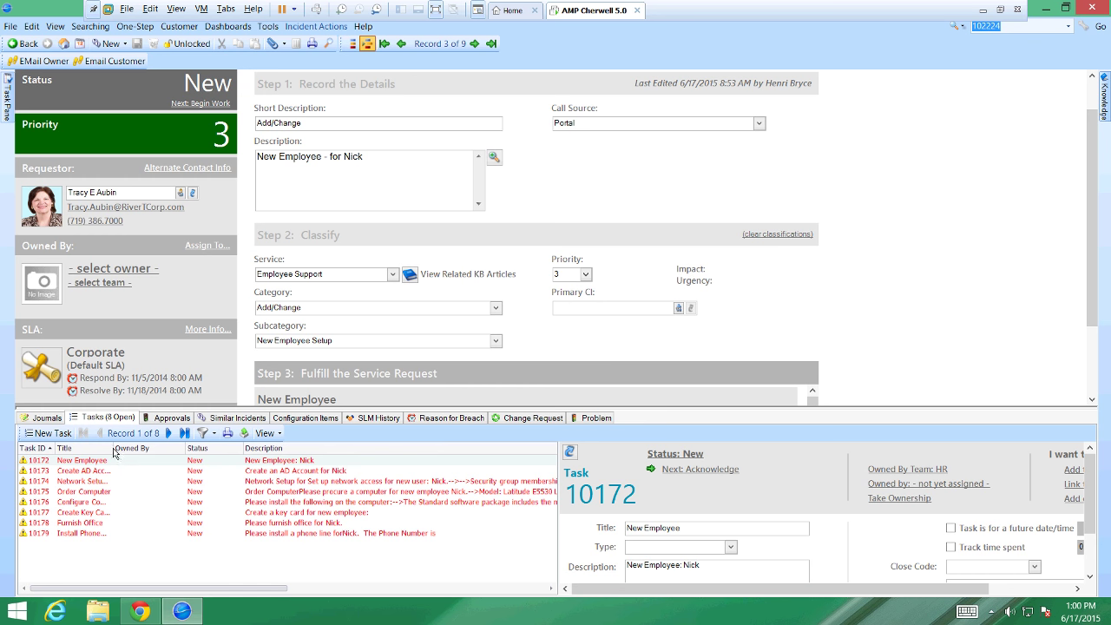
{"action": "left_click_drag", "start_coordinate": [114, 449], "coordinate": [166, 453]}
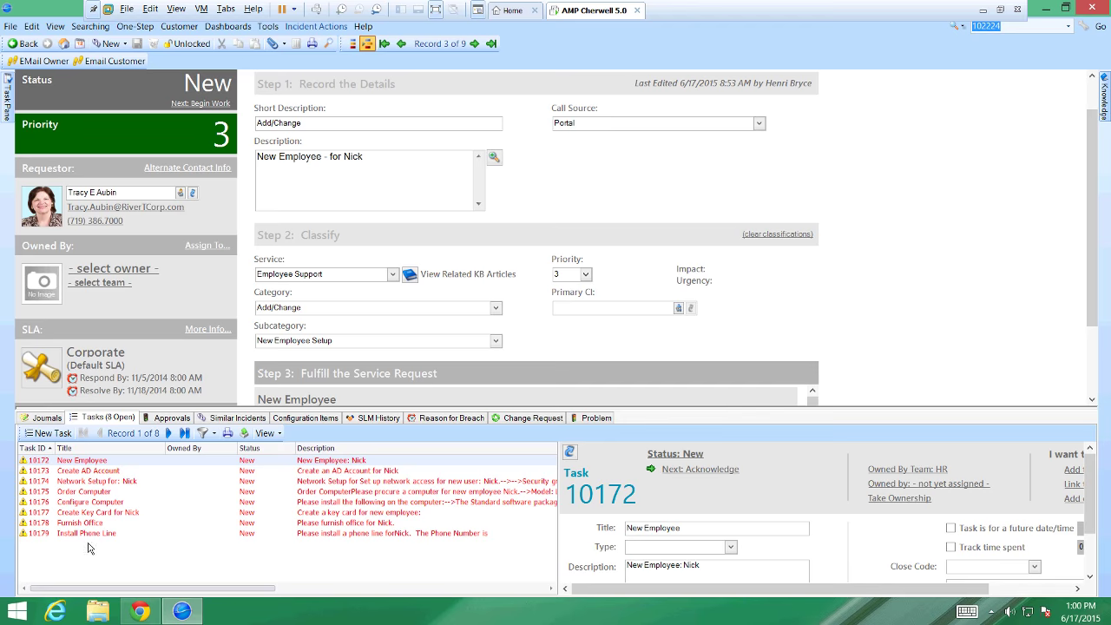
{"action": "left_click", "coordinate": [292, 504]}
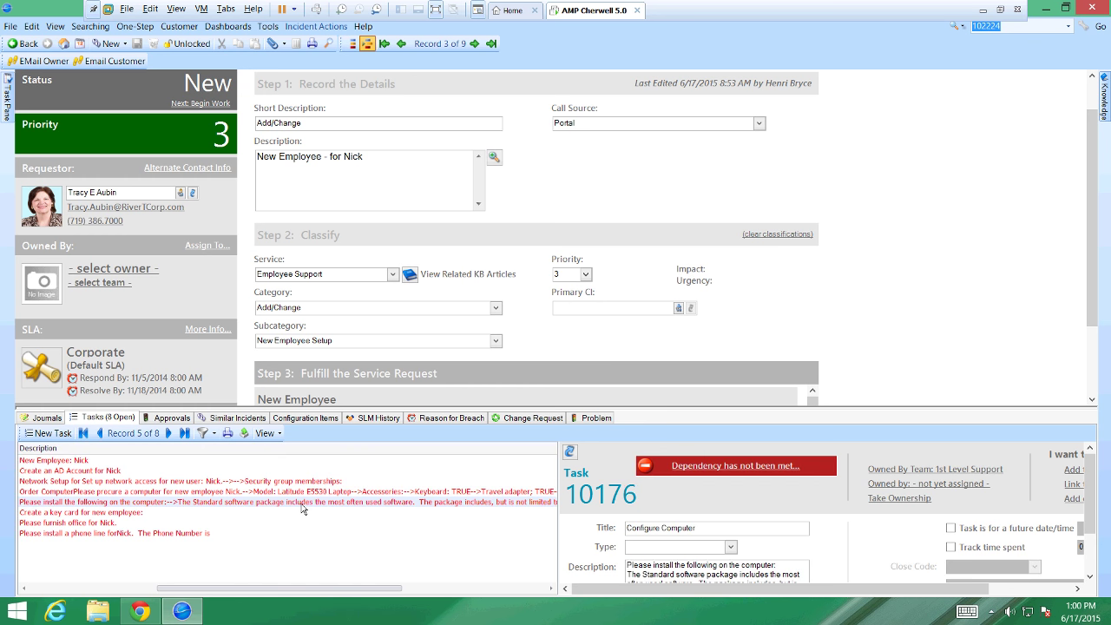
{"action": "left_click", "coordinate": [73, 588]}
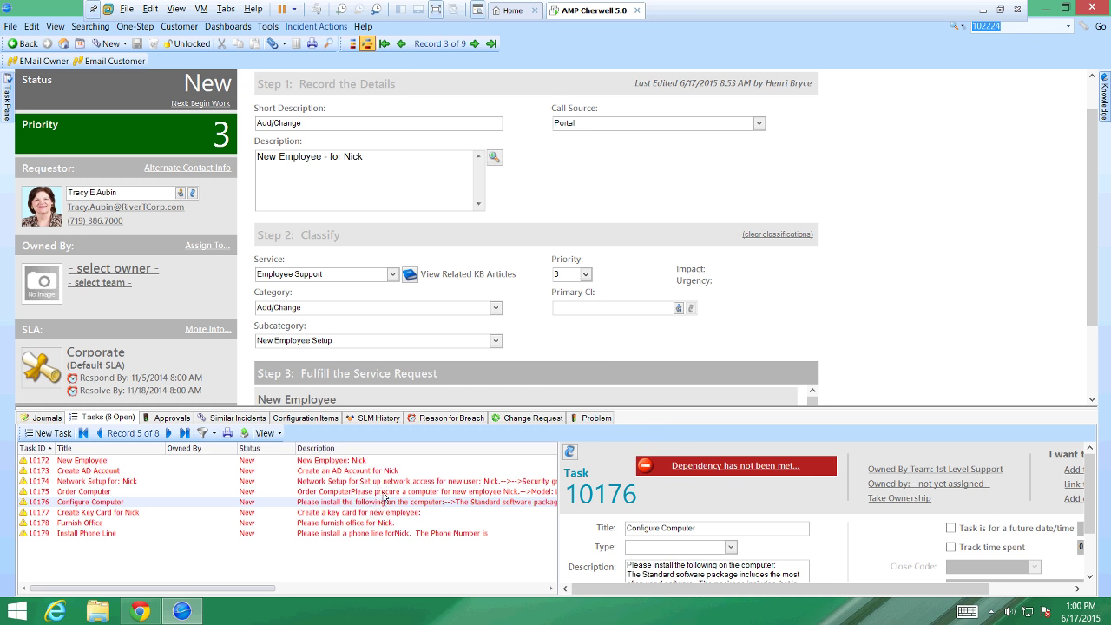
{"action": "left_click_drag", "start_coordinate": [484, 406], "coordinate": [486, 475]}
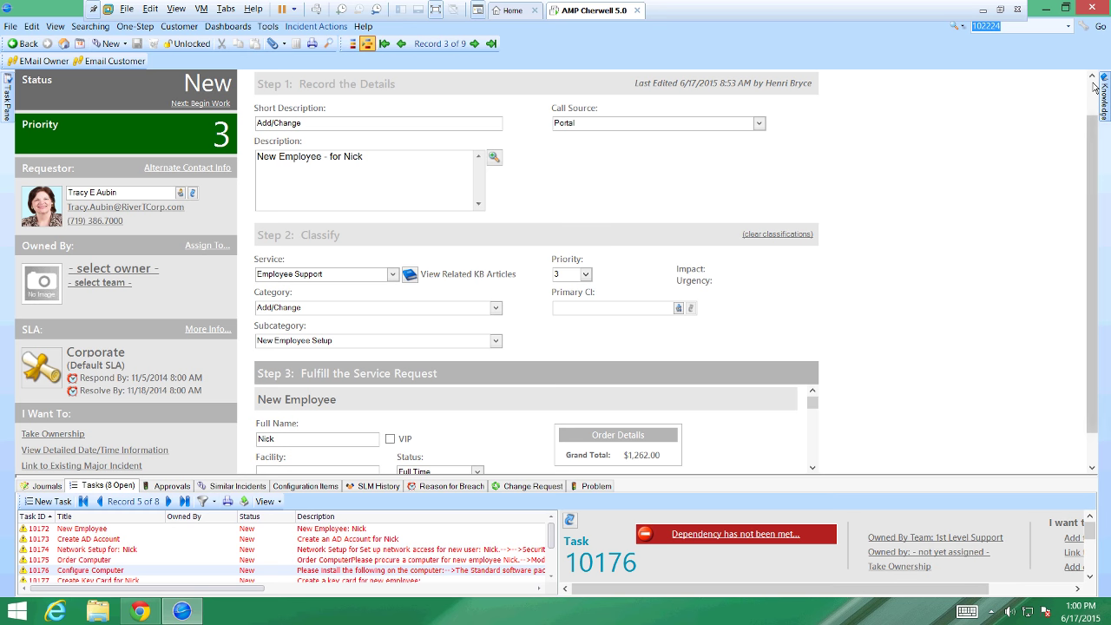
{"action": "scroll", "coordinate": [1096, 87], "scroll_direction": "up", "scroll_amount": 1}
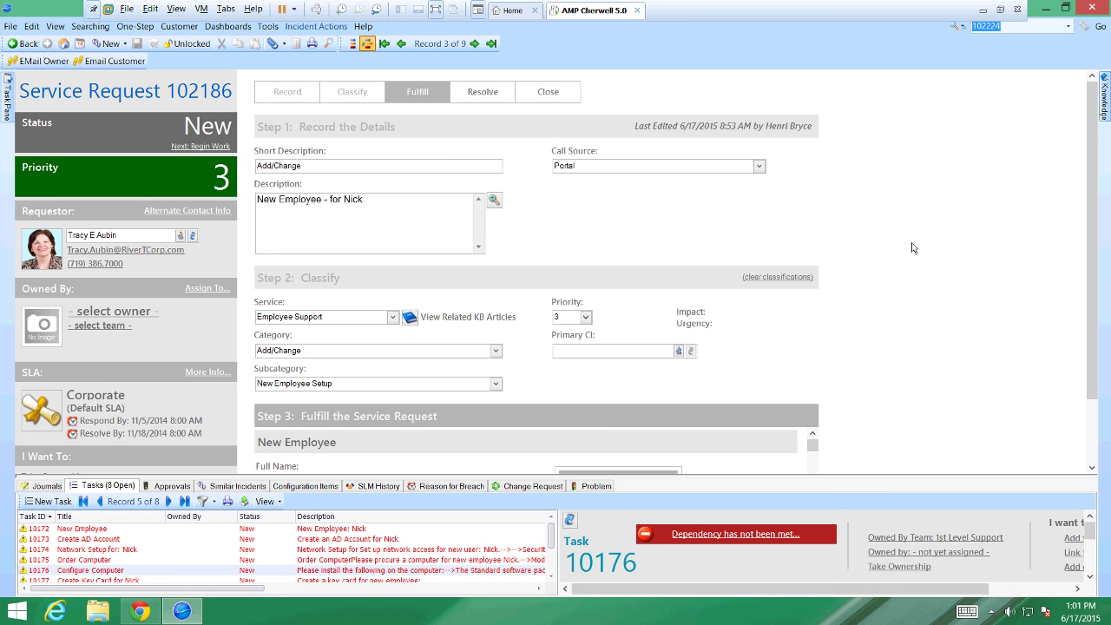
- Create a new change request and choose Normal as its change type after viewing the available types
{"action": "left_click", "coordinate": [123, 46]}
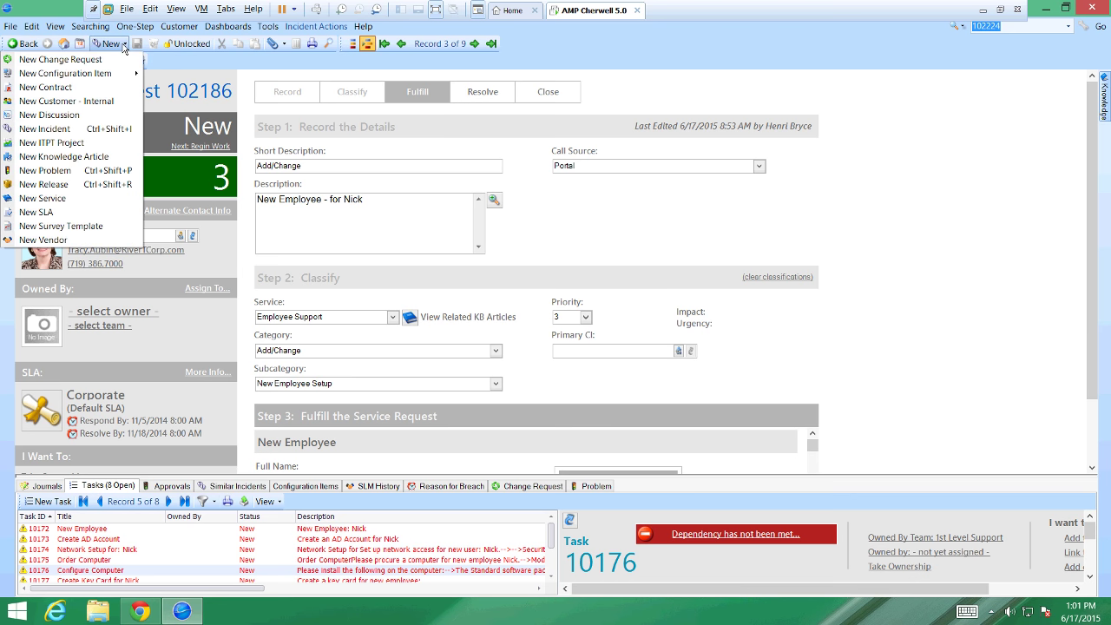
{"action": "left_click", "coordinate": [84, 64]}
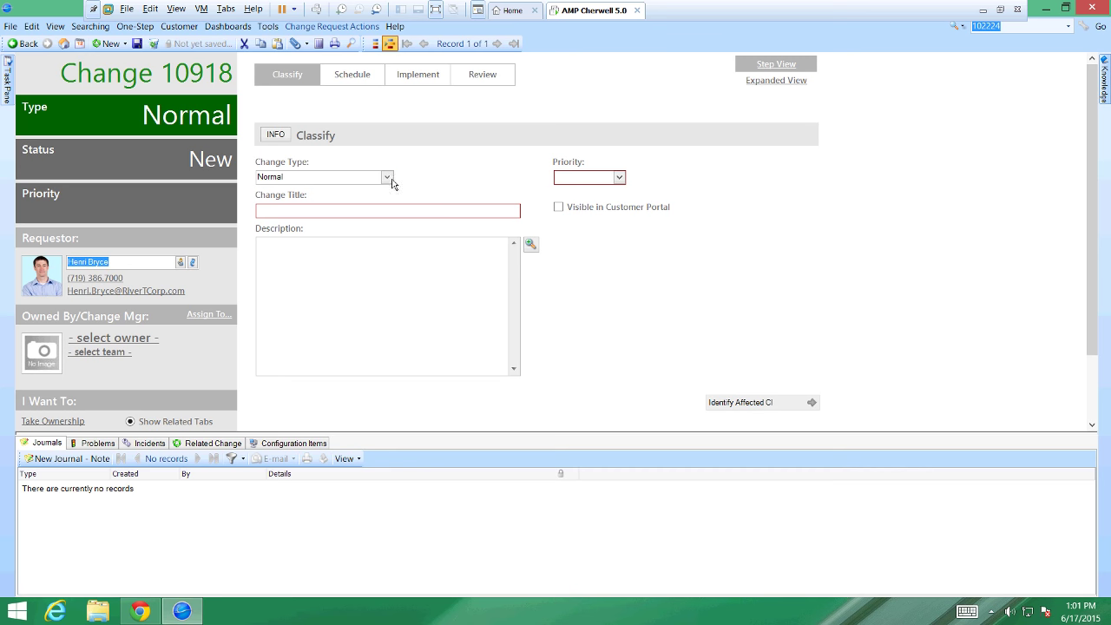
{"action": "left_click", "coordinate": [387, 177]}
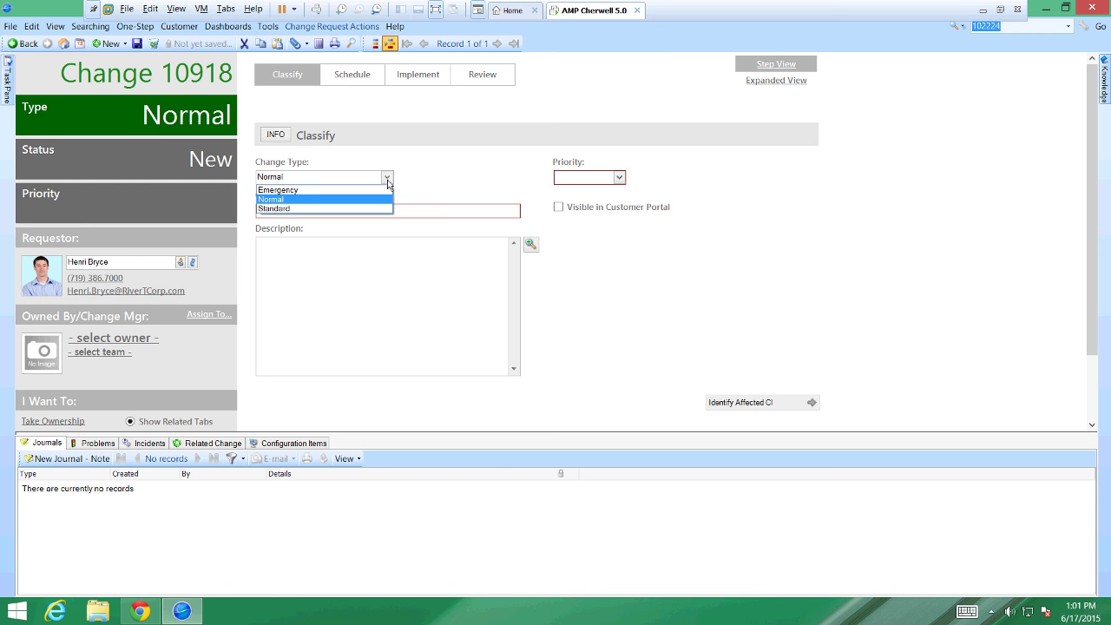
{"action": "left_click", "coordinate": [316, 202]}
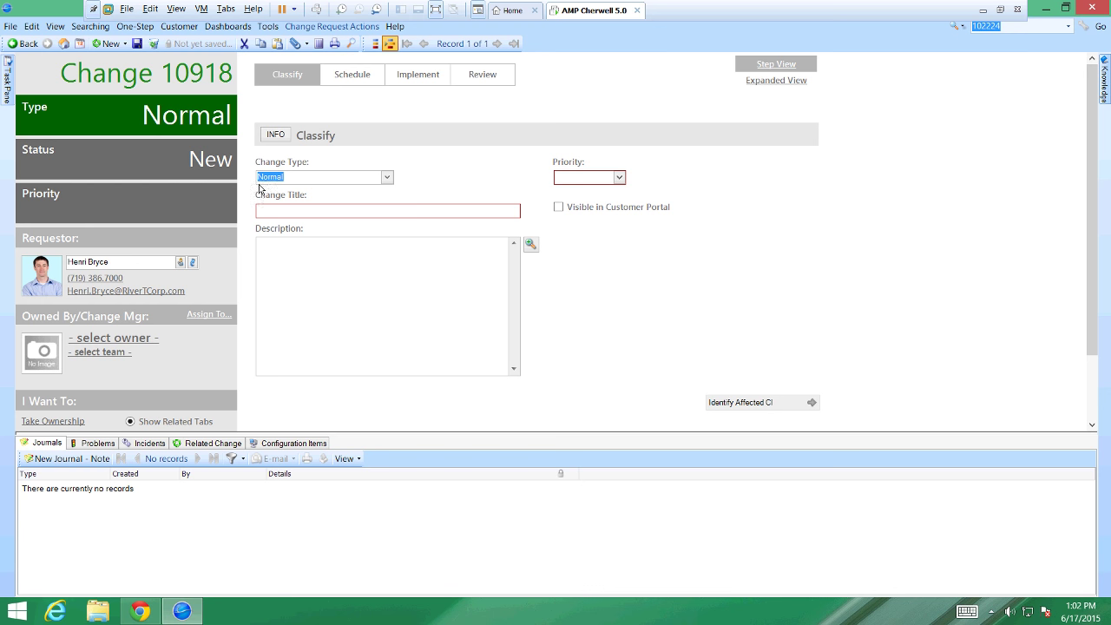
{"action": "left_click", "coordinate": [305, 177]}
- Show the change request in Expanded View, enlarge the form area, review all sections from Classify to Summary/Actuals, and return to Step View
{"action": "left_click", "coordinate": [778, 81]}
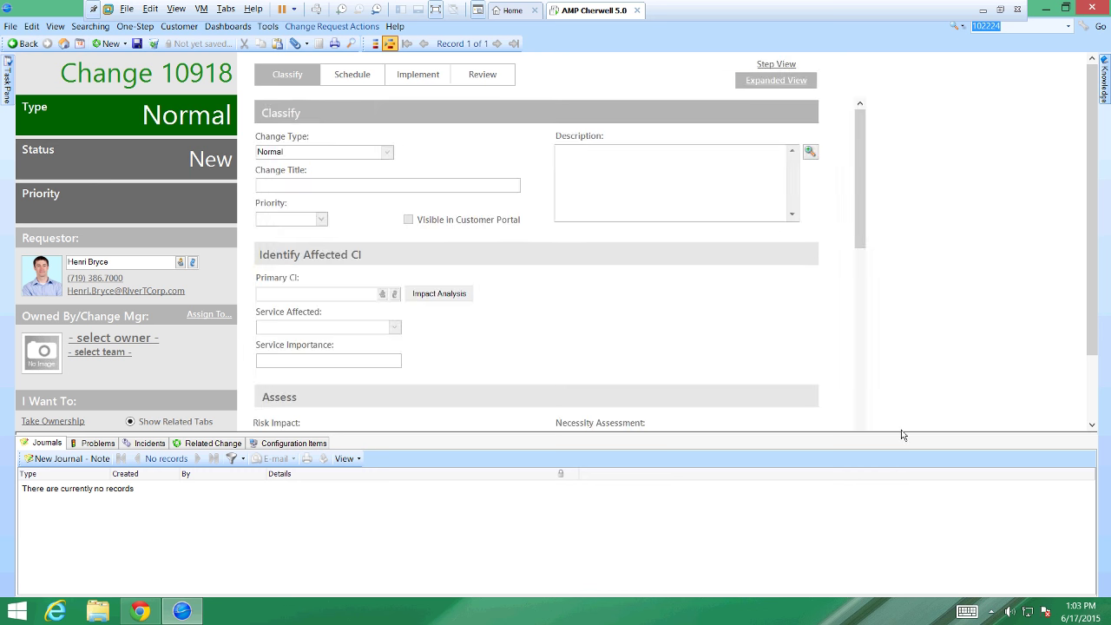
{"action": "left_click_drag", "start_coordinate": [908, 439], "coordinate": [912, 508]}
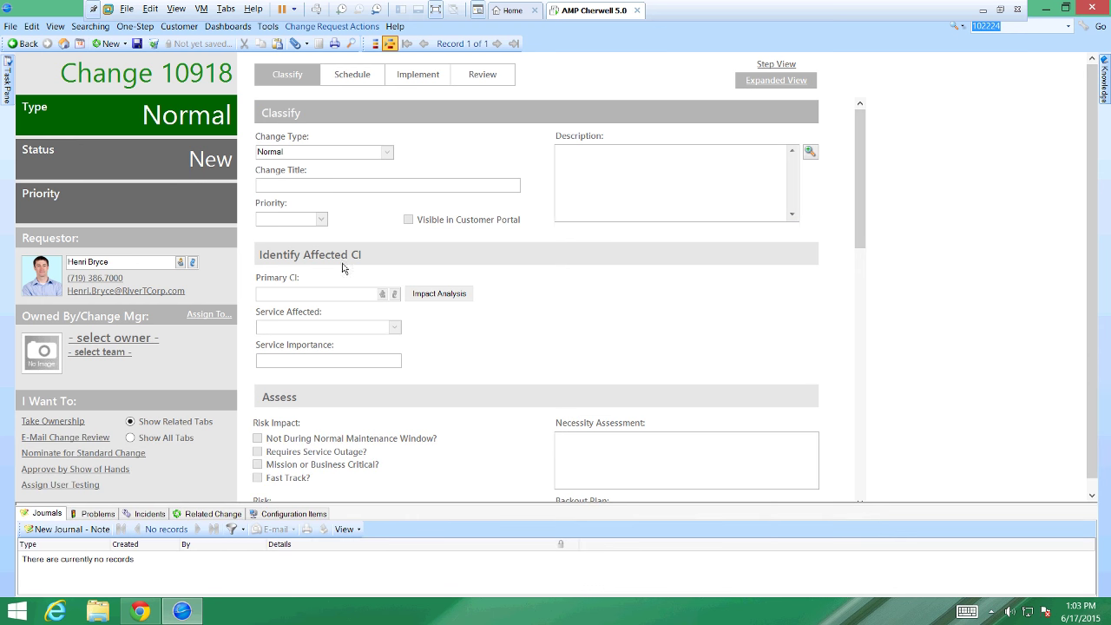
{"action": "left_click", "coordinate": [866, 467]}
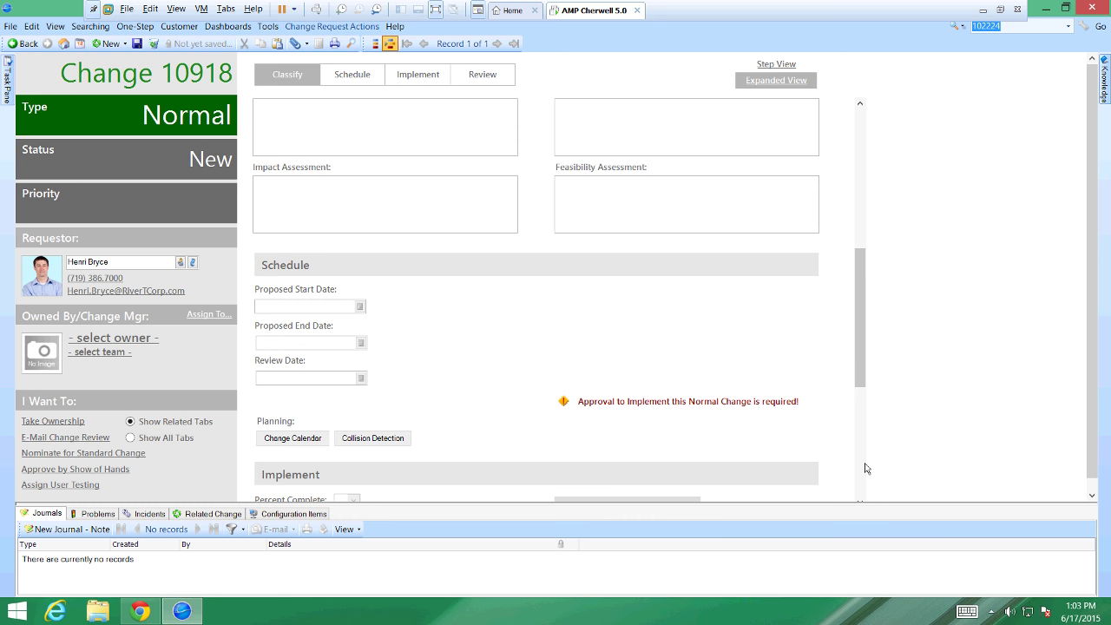
{"action": "left_click", "coordinate": [860, 473]}
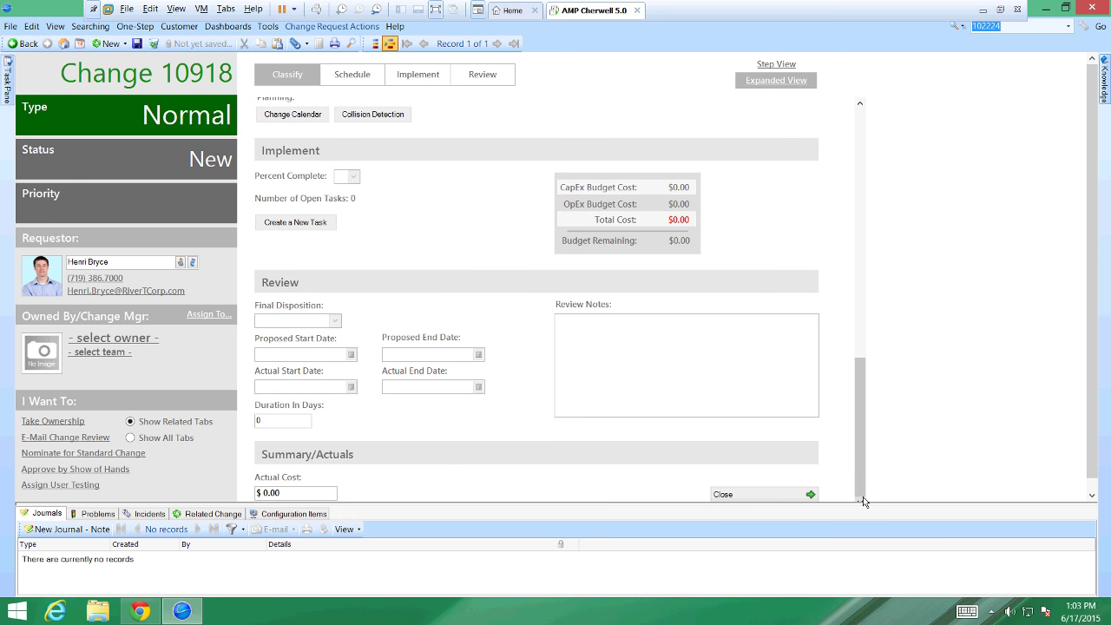
{"action": "left_click", "coordinate": [863, 139]}
{"action": "left_click", "coordinate": [863, 139]}
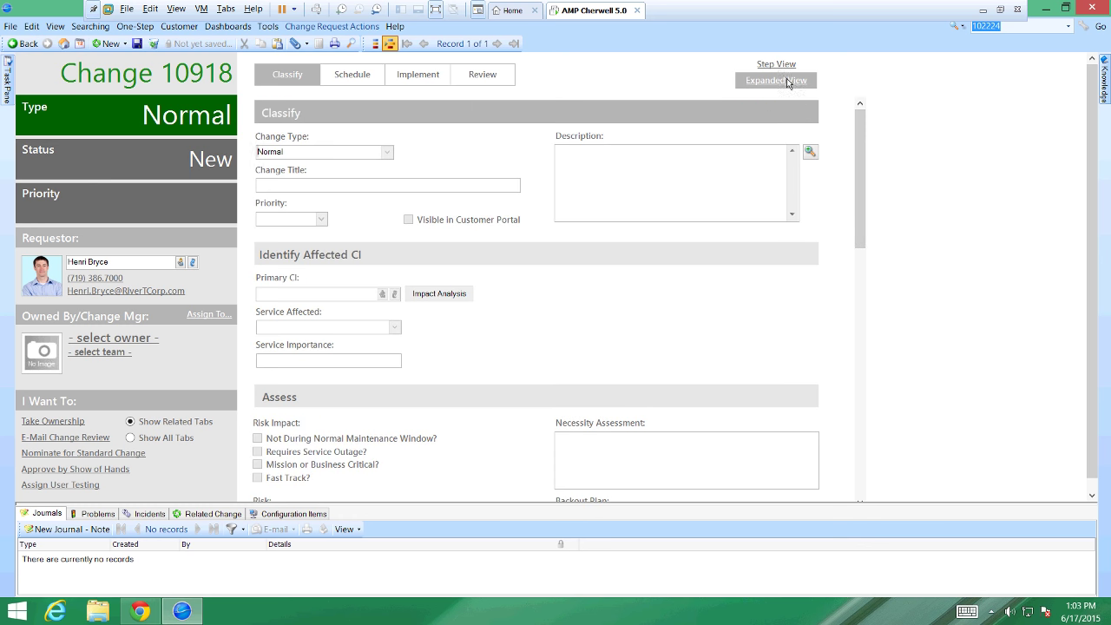
{"action": "left_click", "coordinate": [776, 66]}
- Set the change type to Standard, with the Pre-authorized Change template and Firewall Rules as the approved item
{"action": "left_click", "coordinate": [388, 178]}
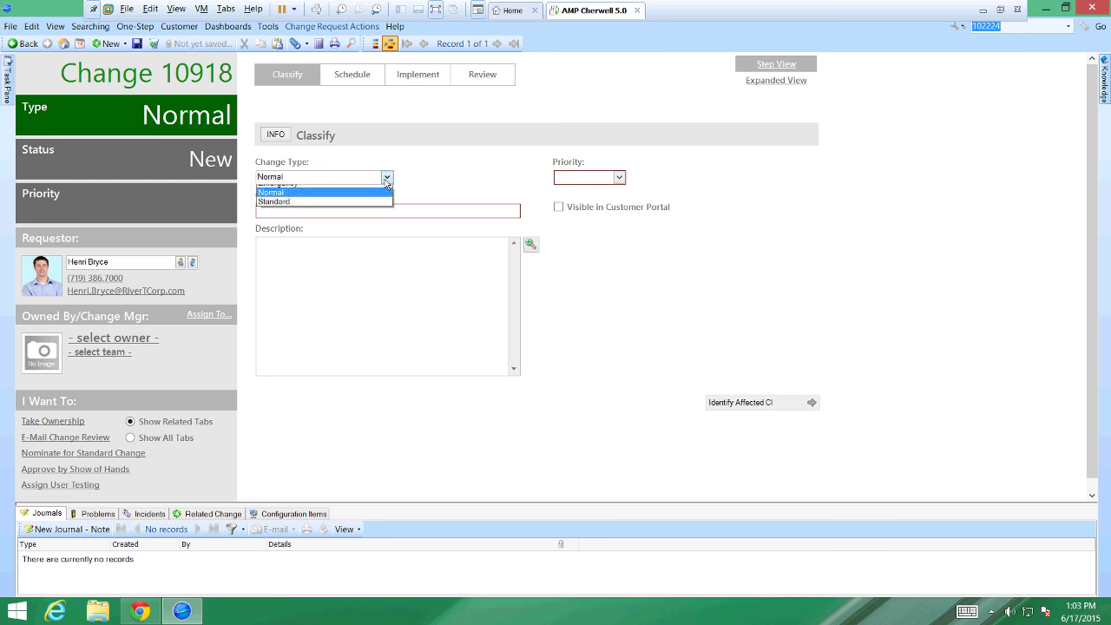
{"action": "left_click", "coordinate": [356, 209]}
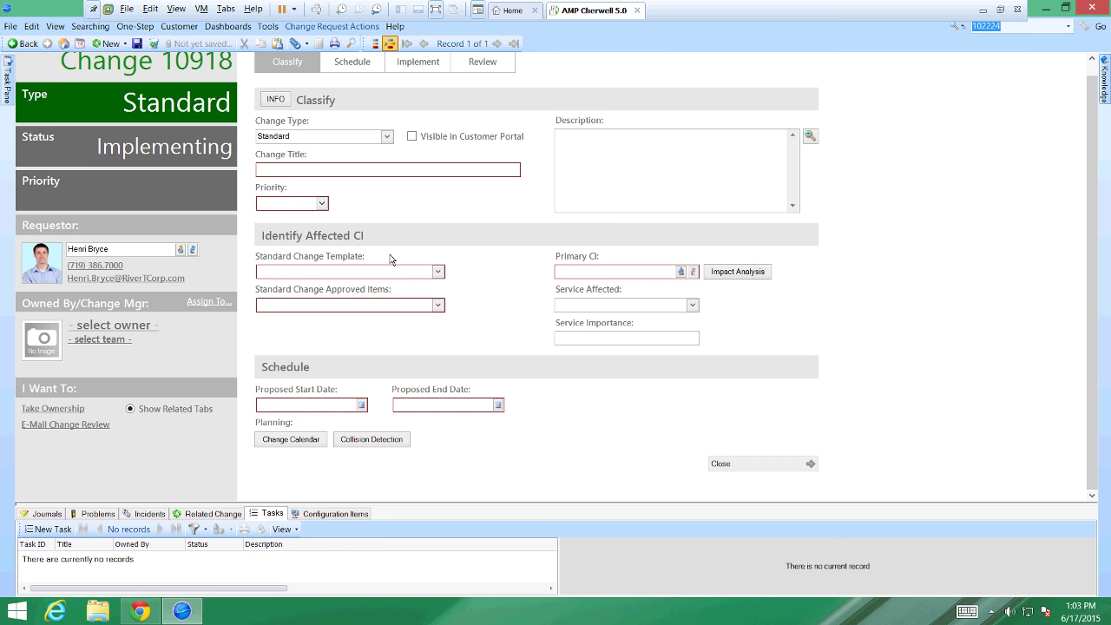
{"action": "left_click", "coordinate": [438, 272]}
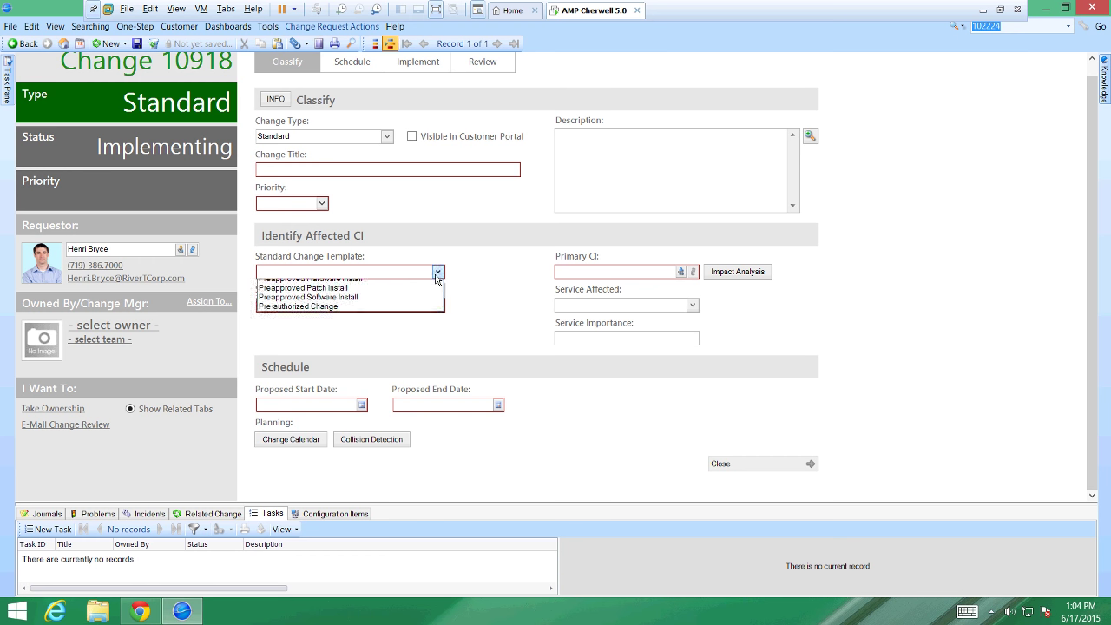
{"action": "left_click", "coordinate": [380, 314]}
{"action": "left_click", "coordinate": [438, 306]}
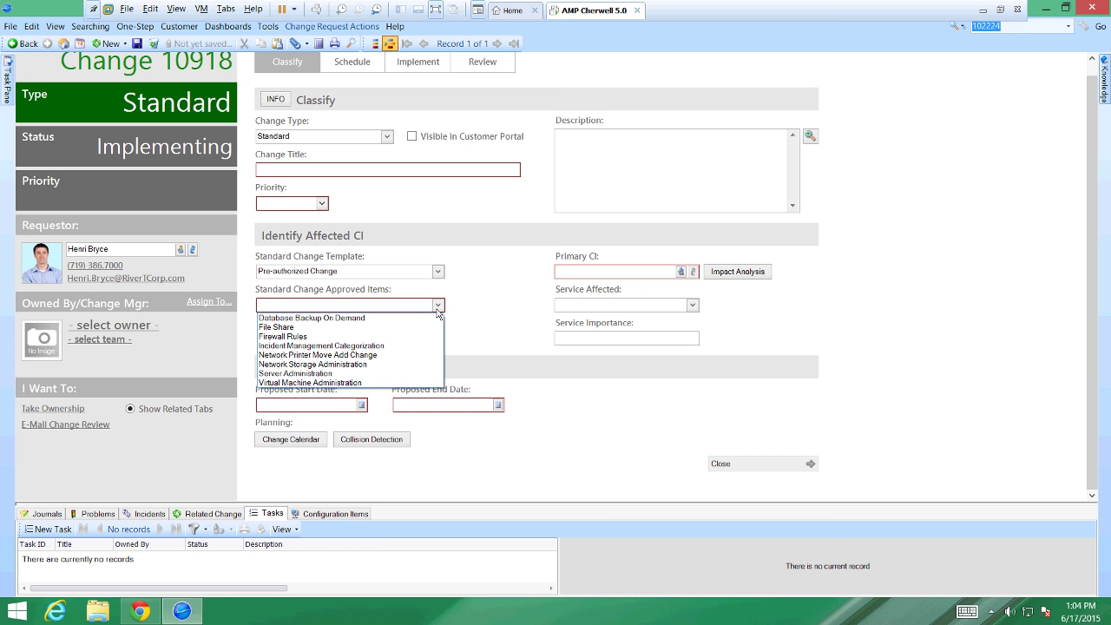
{"action": "left_click", "coordinate": [361, 338]}
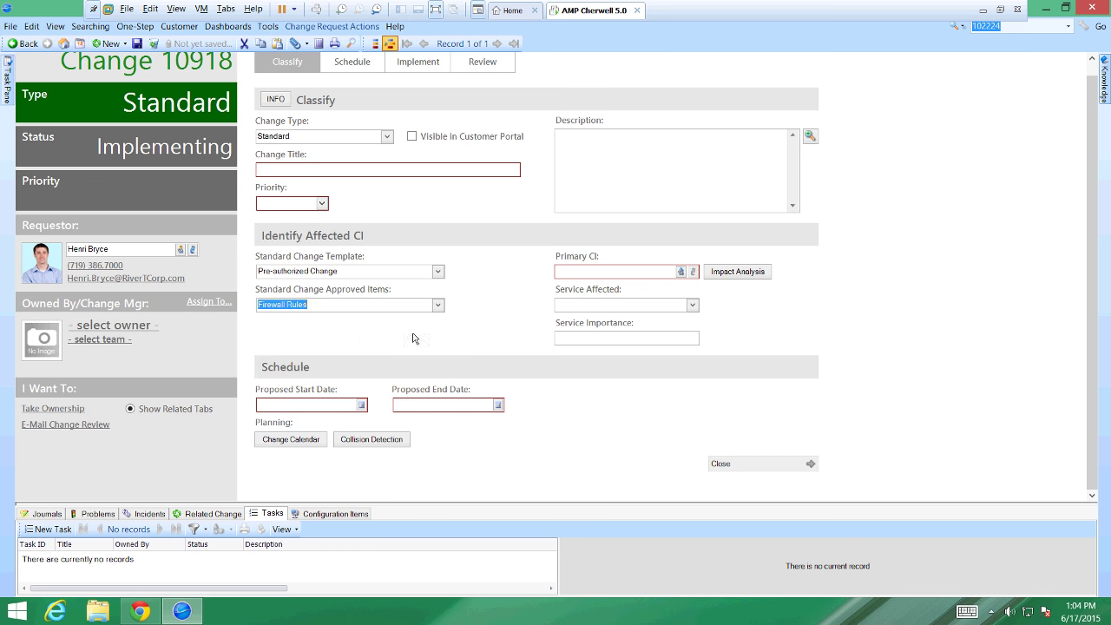
{"action": "left_click", "coordinate": [576, 274]}
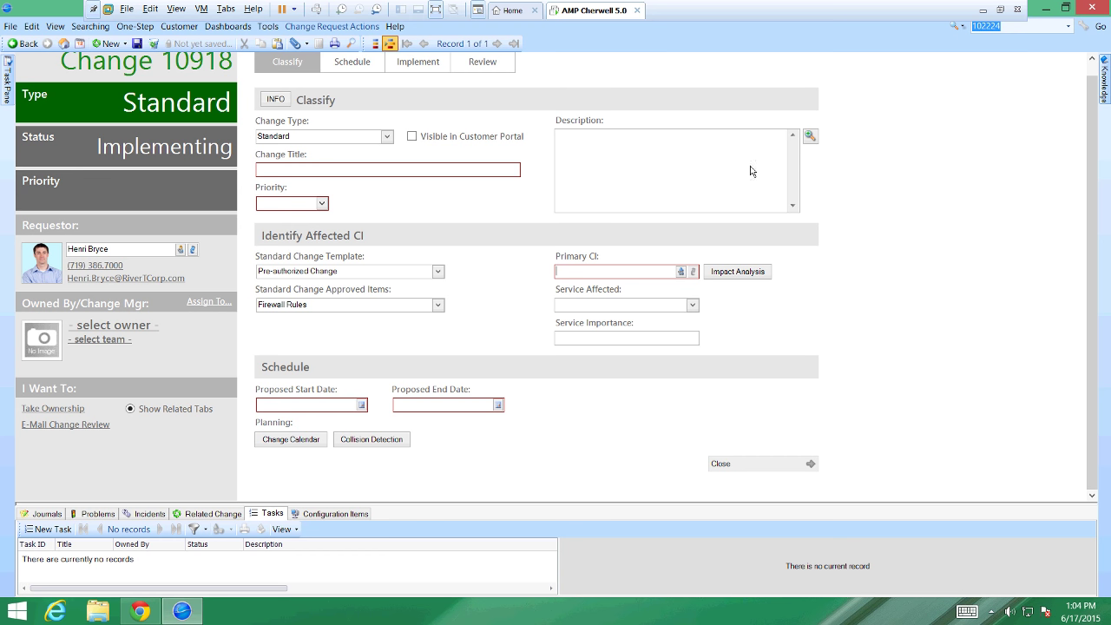
- Leave the unsaved change request for the home dashboard and minimize the Company Portal browser to reach the desktop
{"action": "left_click", "coordinate": [63, 44]}
{"action": "left_click", "coordinate": [651, 303]}
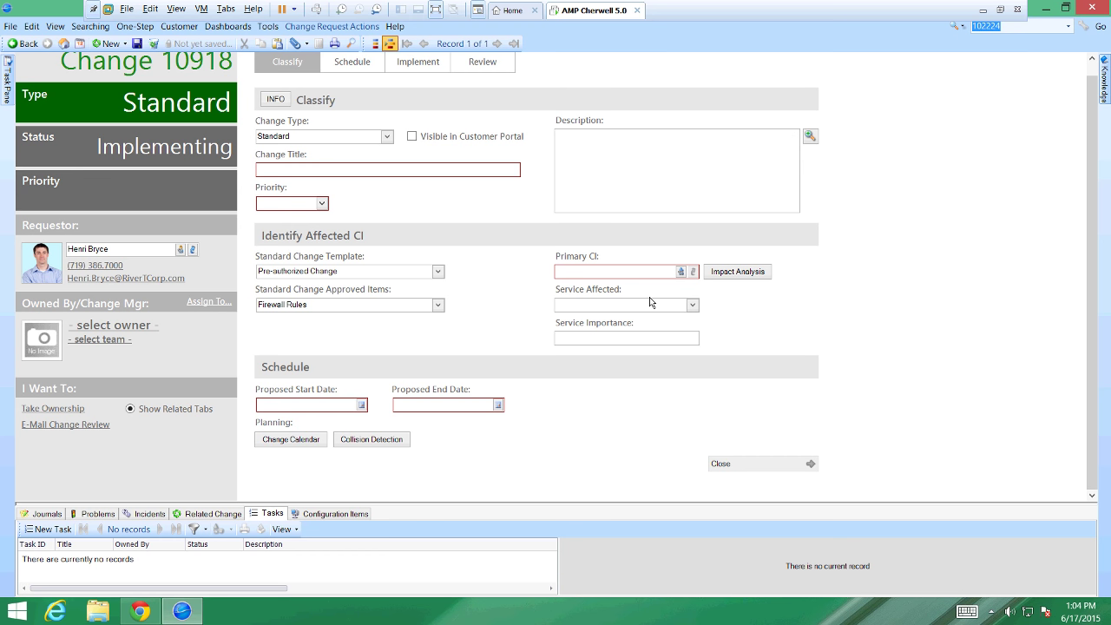
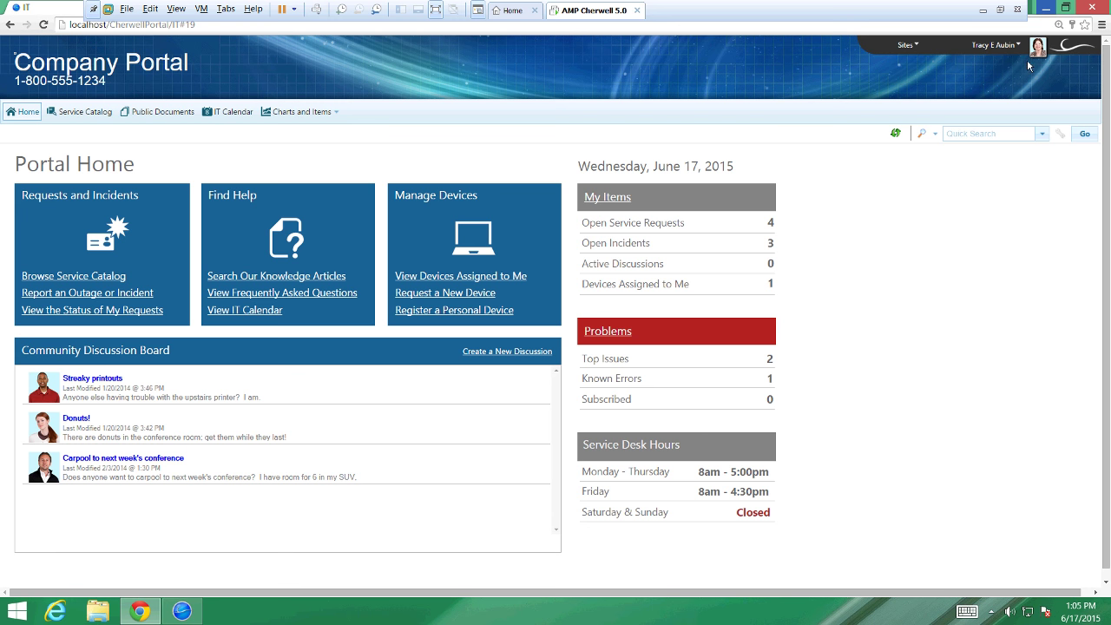
{"action": "left_click", "coordinate": [1047, 10]}
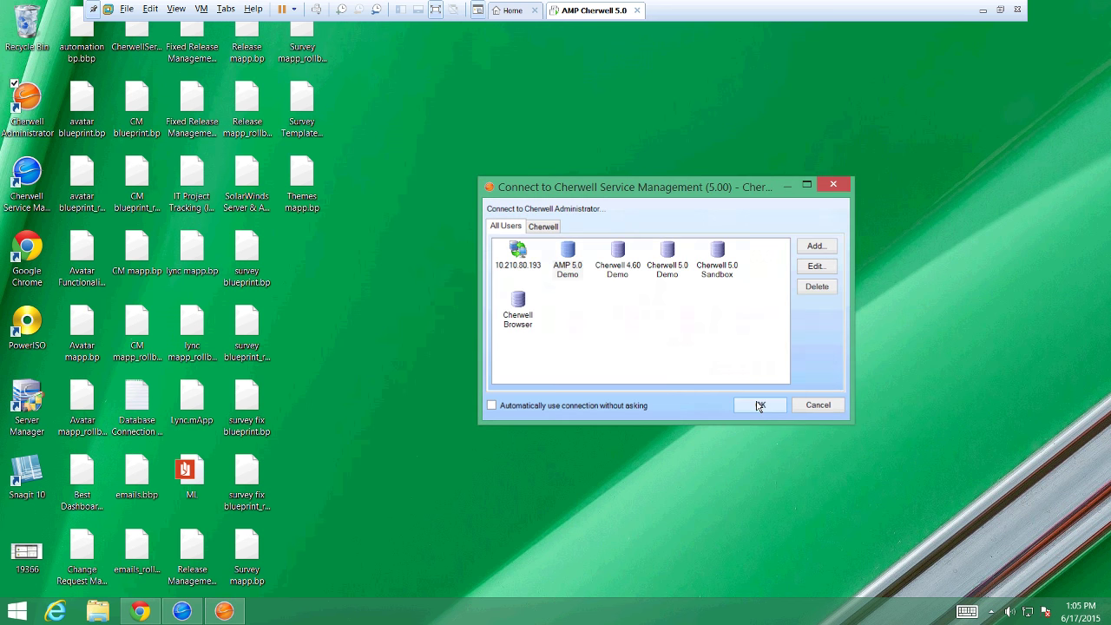
- Connect Cherwell Administrator to the selected database and try to log in with the account password
{"action": "left_click", "coordinate": [757, 404]}
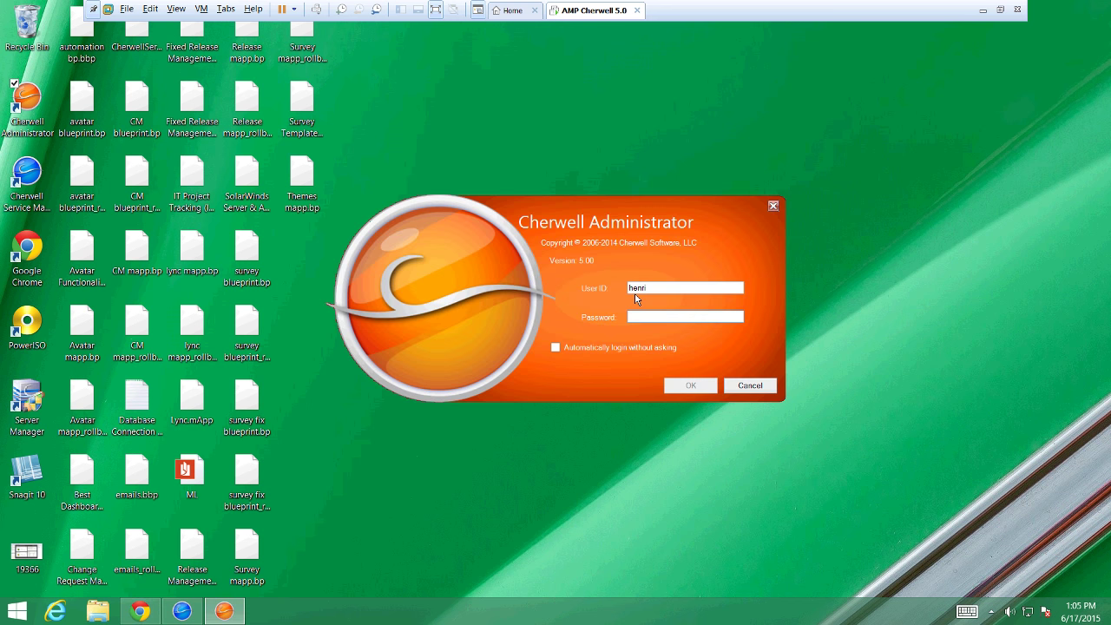
{"action": "type", "text": "****"}
{"action": "key", "text": "Return"}
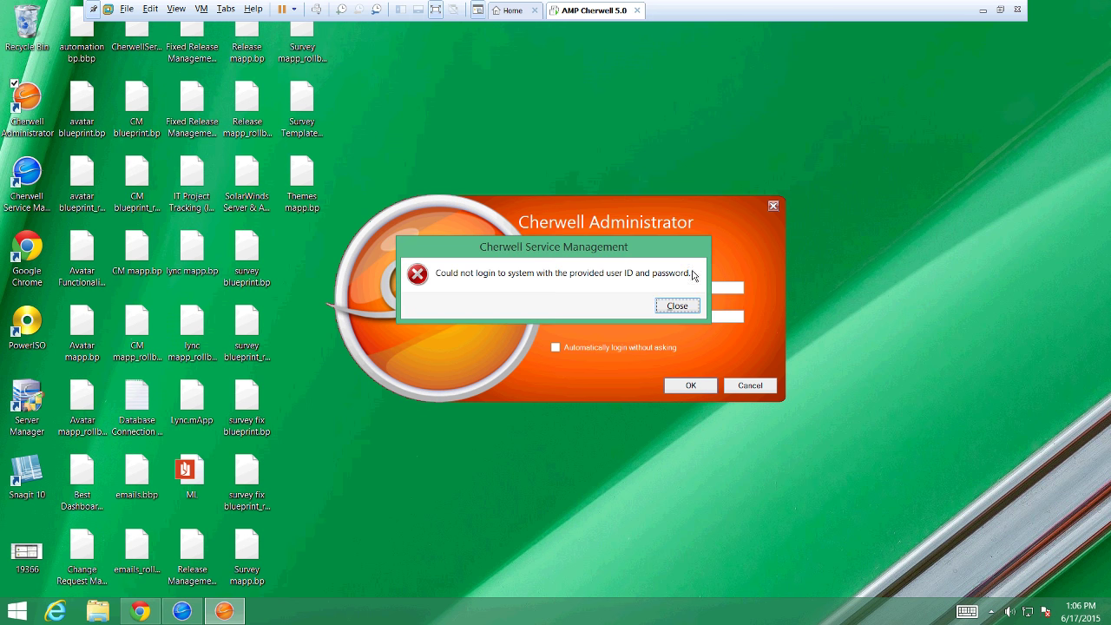
{"action": "left_click", "coordinate": [677, 306]}
- Replace the entered account password and log in to Cherwell Administrator
{"action": "left_click_drag", "start_coordinate": [678, 316], "coordinate": [598, 318]}
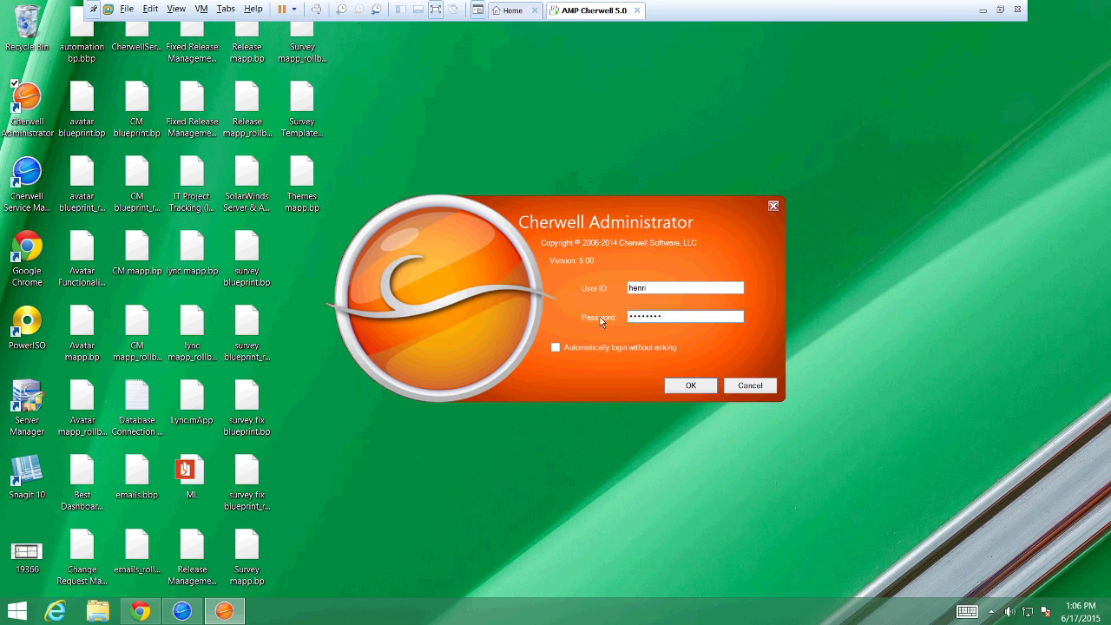
{"action": "type", "text": "********"}
{"action": "key", "text": "Return"}
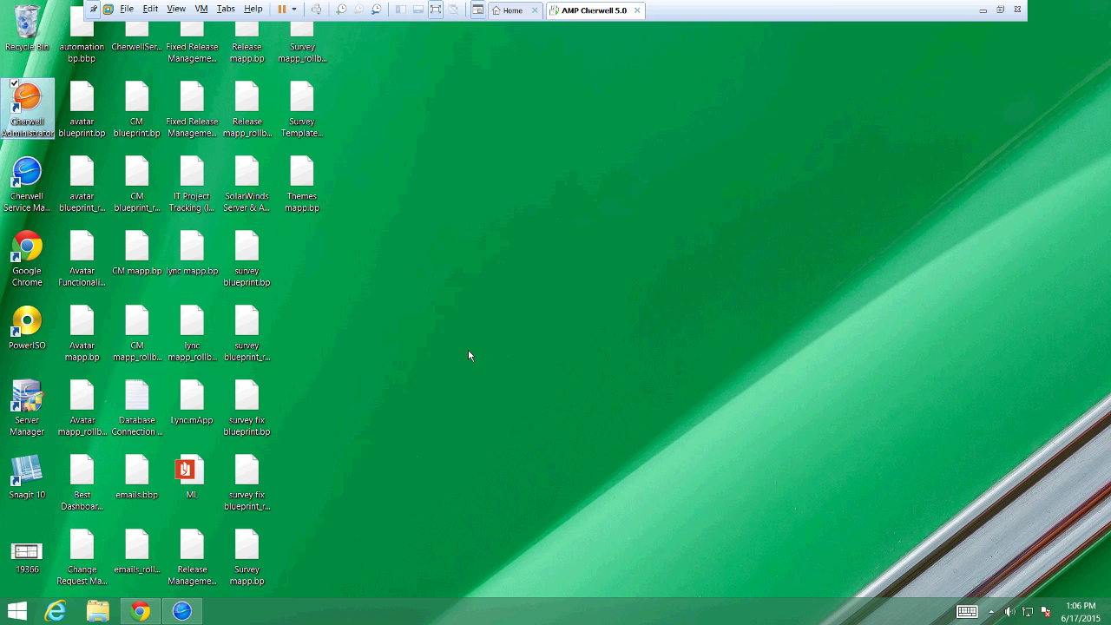
{"action": "key", "text": "Return"}
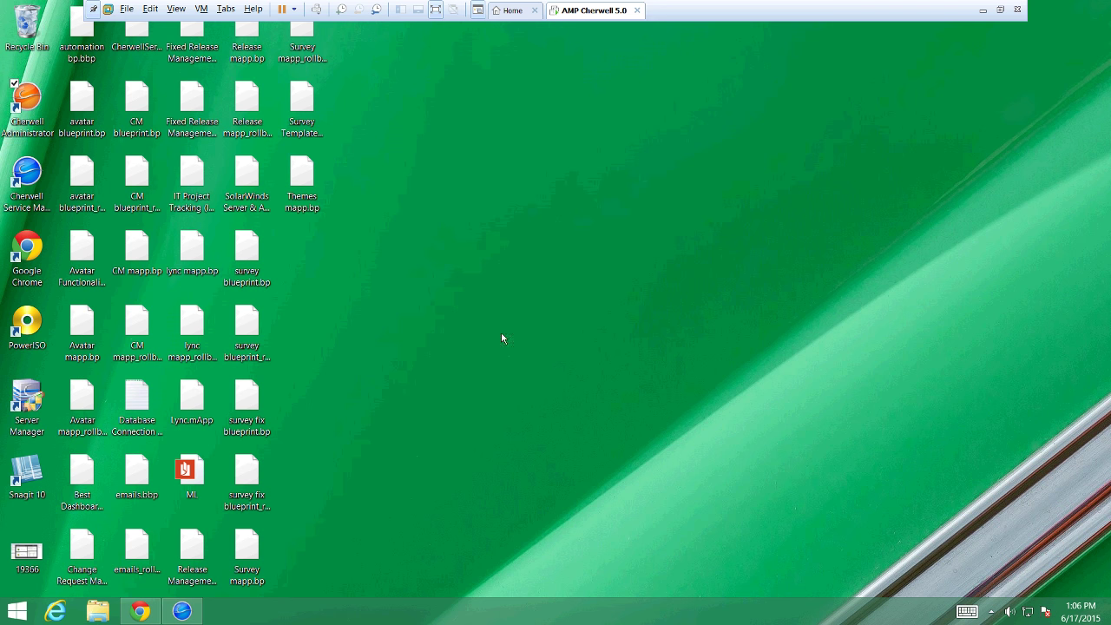
{"action": "key", "text": "Return"}
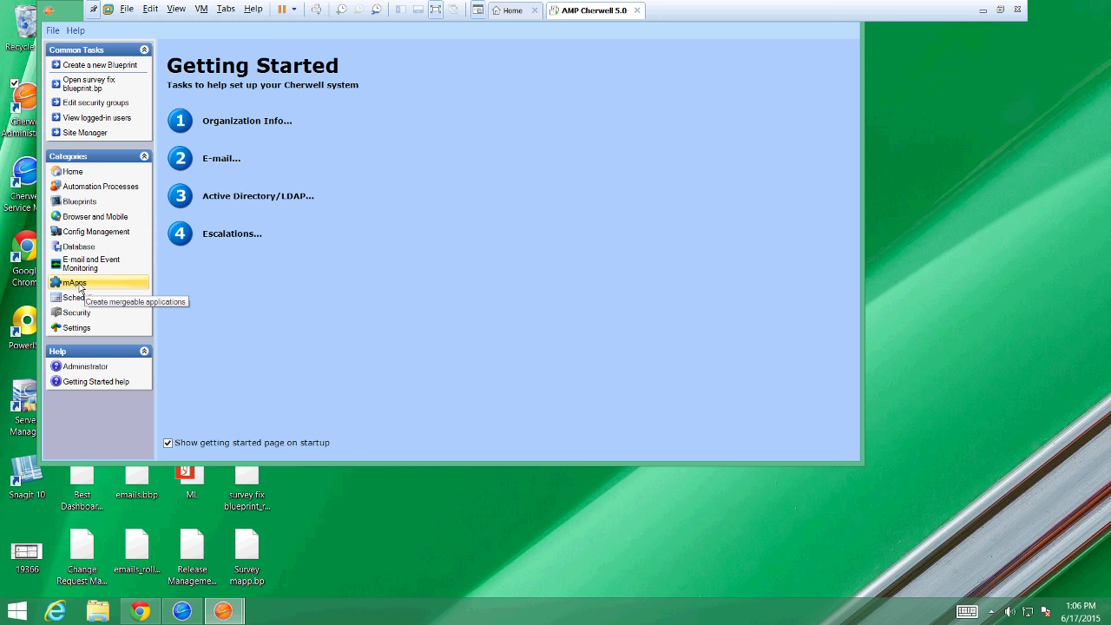
- Open the Cherwell mApps and Integrations list from the mApps category and enlarge its window to show more entries
{"action": "left_click", "coordinate": [79, 287]}
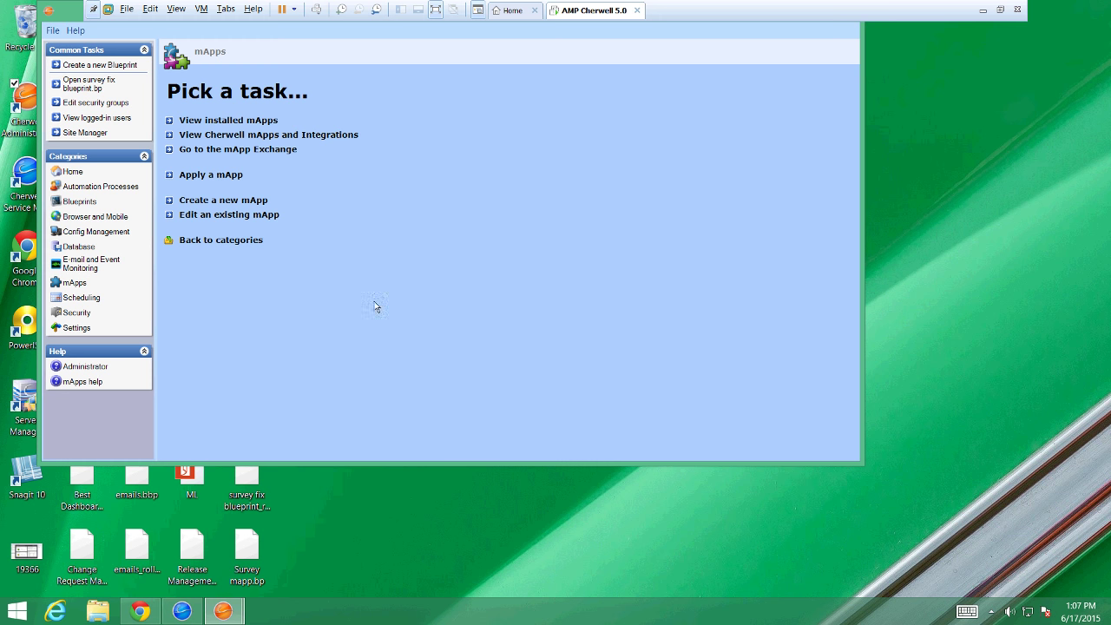
{"action": "left_click", "coordinate": [274, 136]}
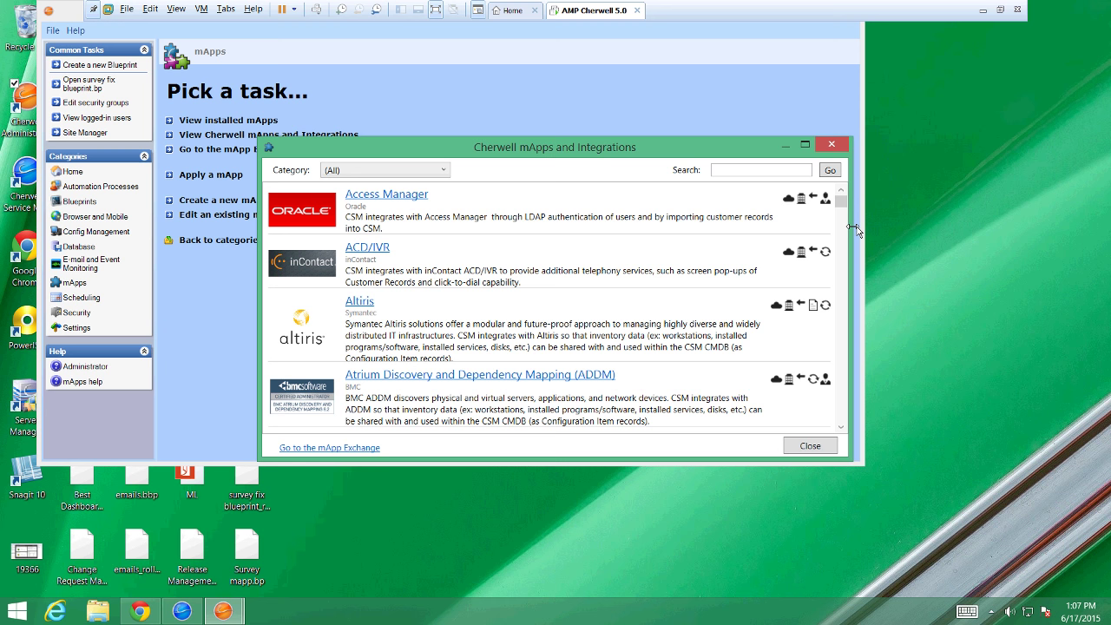
{"action": "left_click_drag", "start_coordinate": [848, 231], "coordinate": [940, 237]}
{"action": "left_click_drag", "start_coordinate": [946, 245], "coordinate": [1027, 244]}
{"action": "left_click_drag", "start_coordinate": [583, 135], "coordinate": [585, 37]}
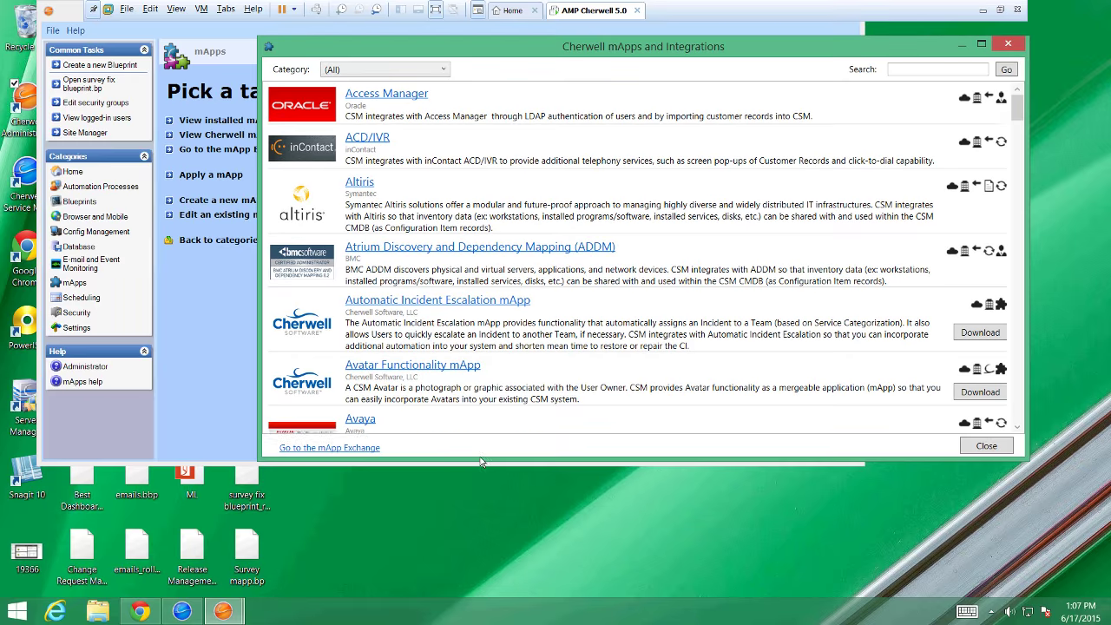
{"action": "left_click_drag", "start_coordinate": [608, 460], "coordinate": [608, 525]}
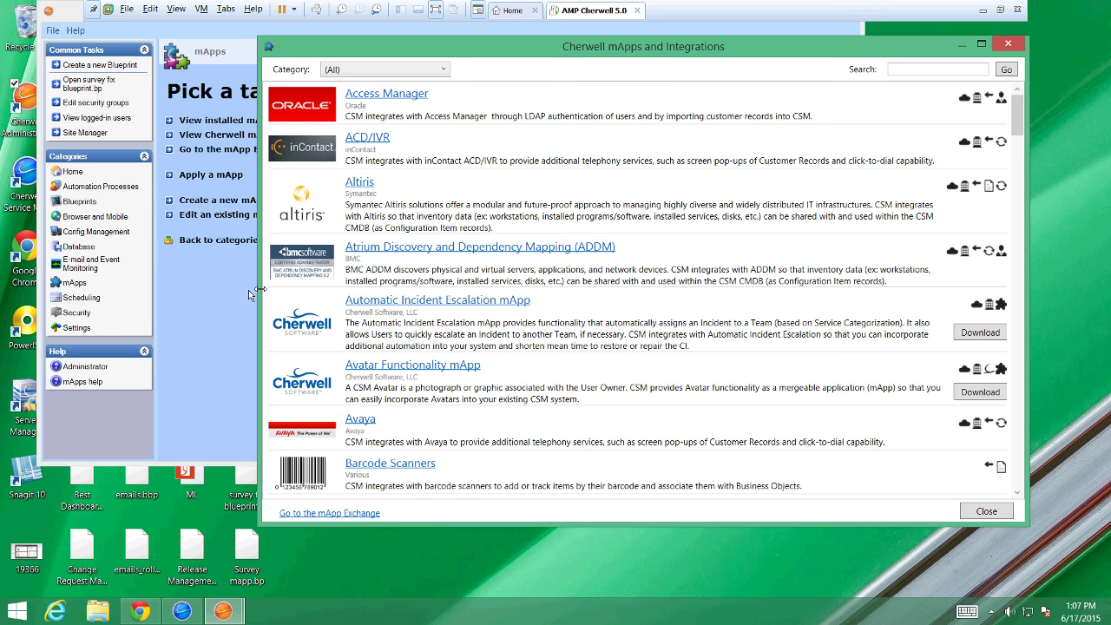
{"action": "left_click_drag", "start_coordinate": [259, 289], "coordinate": [81, 286]}
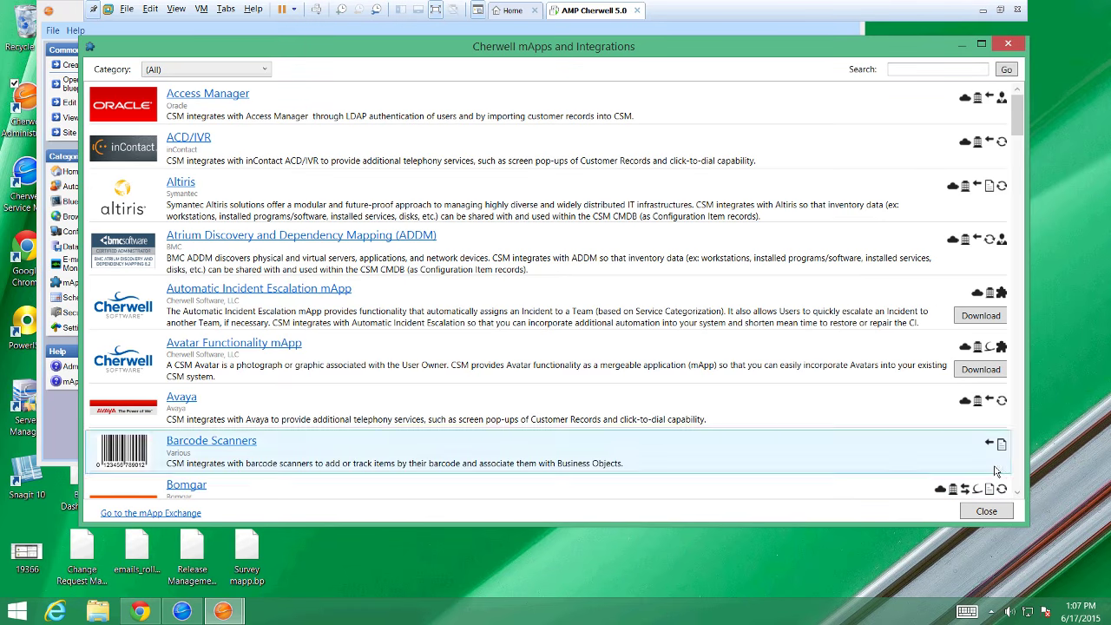
- Look through the available Cherwell mApps and third-party integrations from Access Manager to Intelligent Notification, and close the list
{"action": "left_click", "coordinate": [1019, 493]}
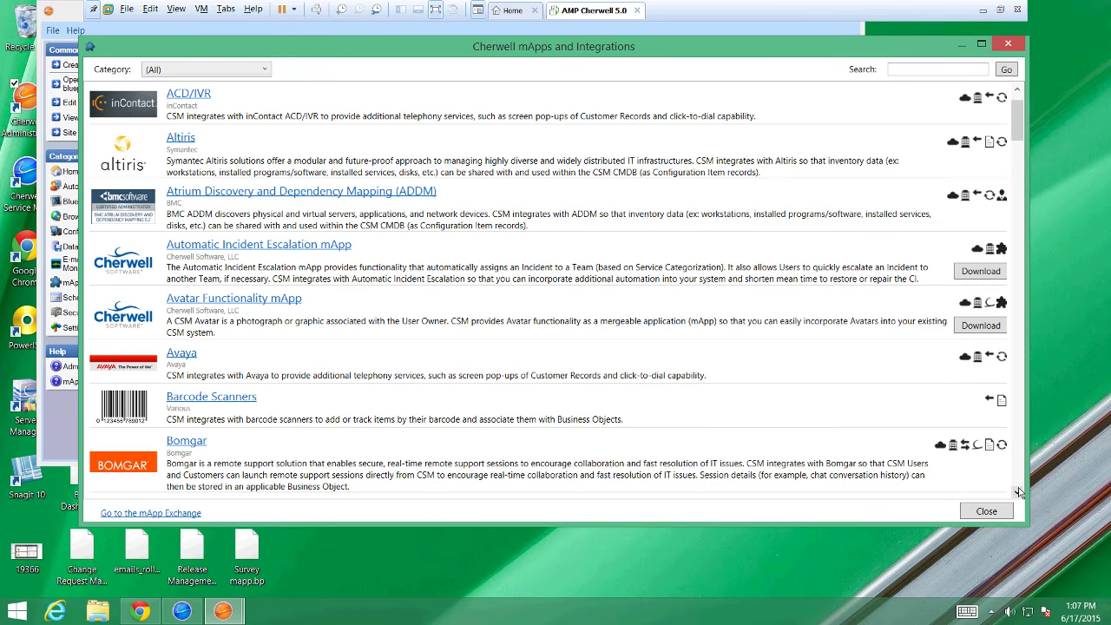
{"action": "left_click", "coordinate": [1019, 493]}
{"action": "left_click", "coordinate": [1019, 492]}
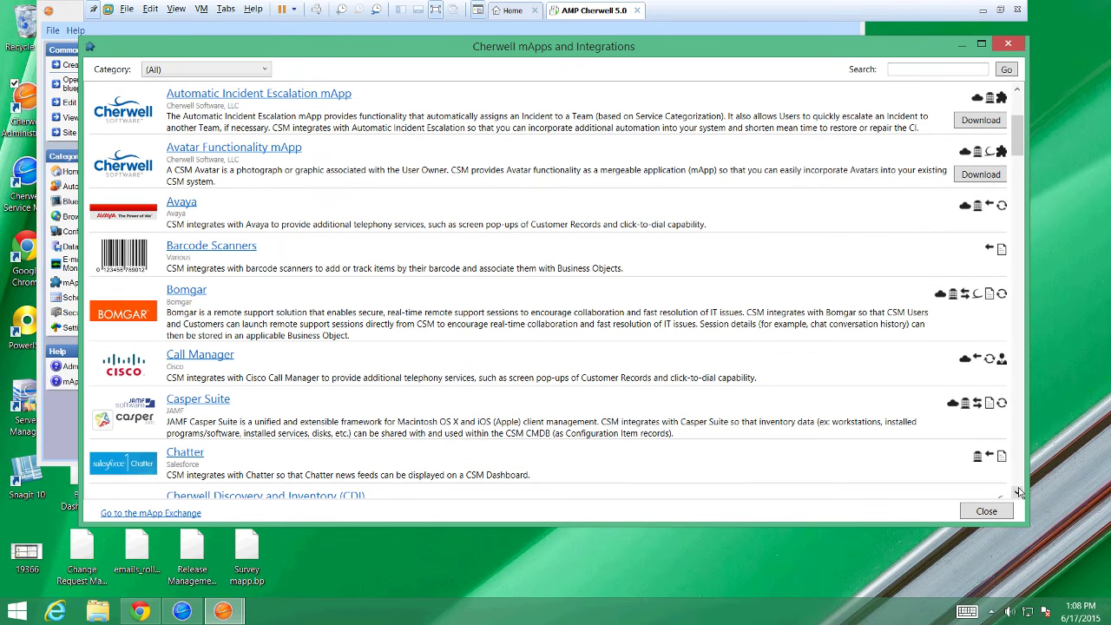
{"action": "left_click", "coordinate": [1020, 492]}
{"action": "left_click", "coordinate": [1019, 492]}
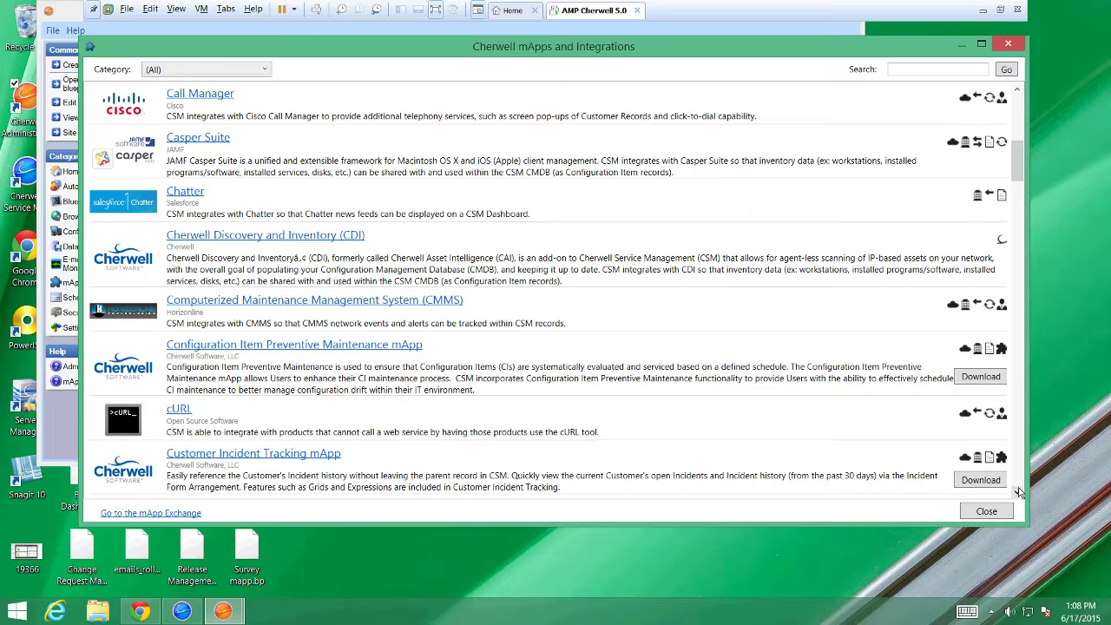
{"action": "left_click", "coordinate": [1020, 492]}
{"action": "left_click", "coordinate": [1020, 492]}
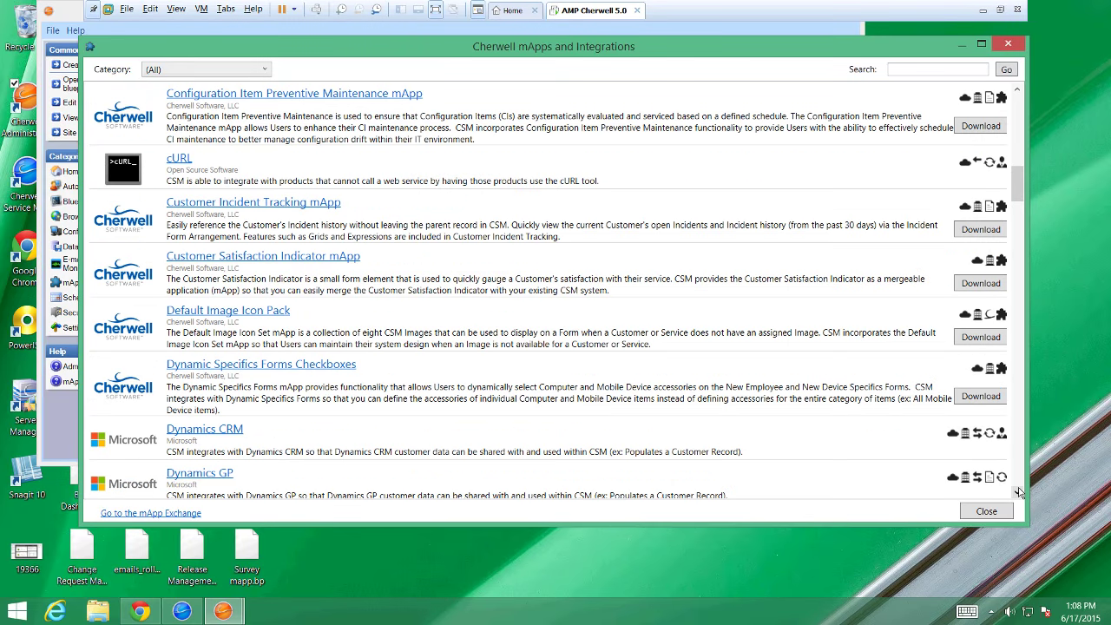
{"action": "left_click", "coordinate": [1019, 492]}
{"action": "left_click", "coordinate": [1019, 492]}
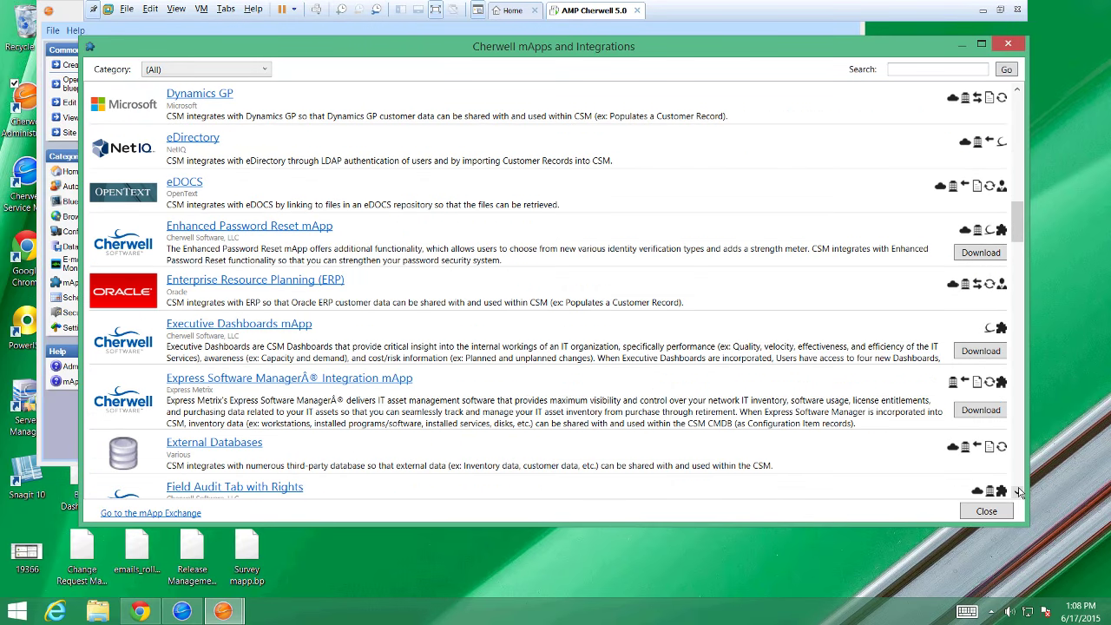
{"action": "left_click", "coordinate": [1019, 493]}
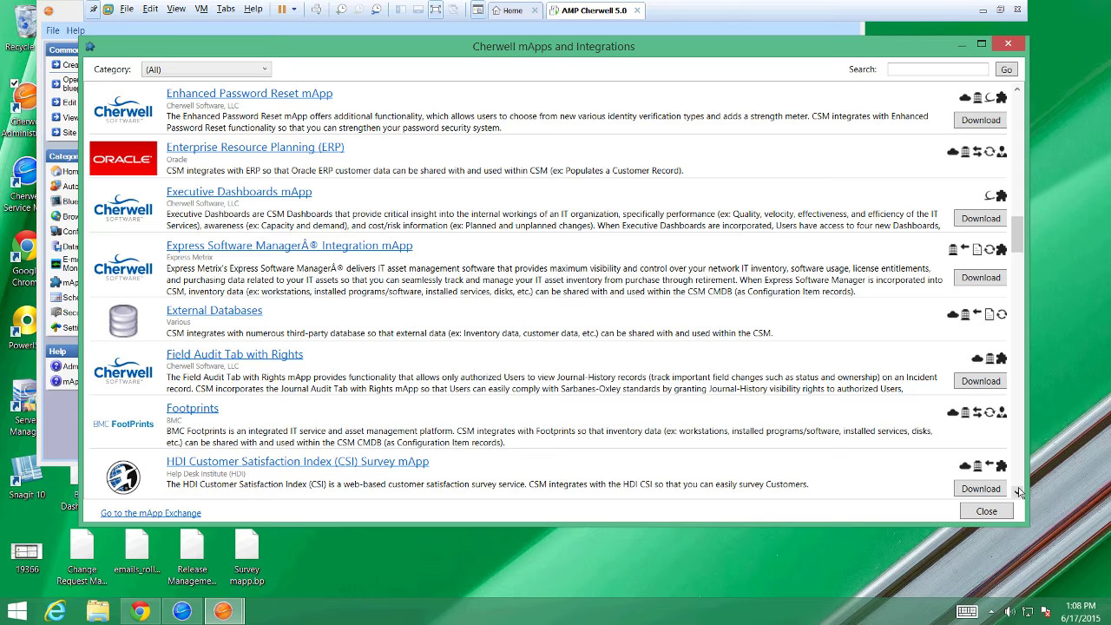
{"action": "left_click", "coordinate": [1019, 492]}
{"action": "left_click", "coordinate": [1020, 493]}
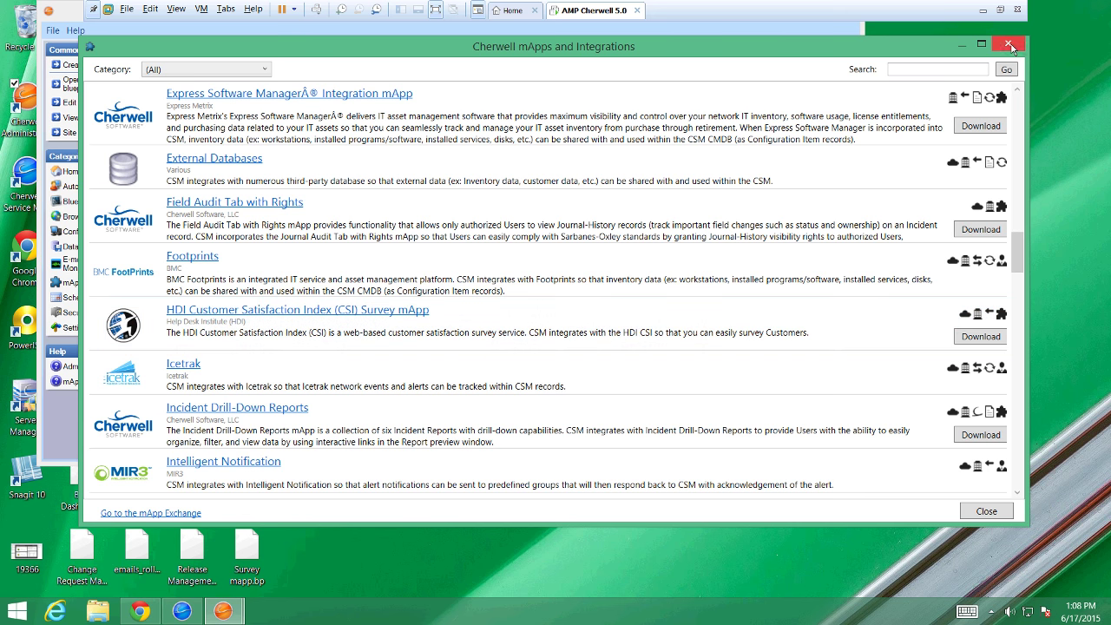
{"action": "left_click", "coordinate": [1011, 46]}
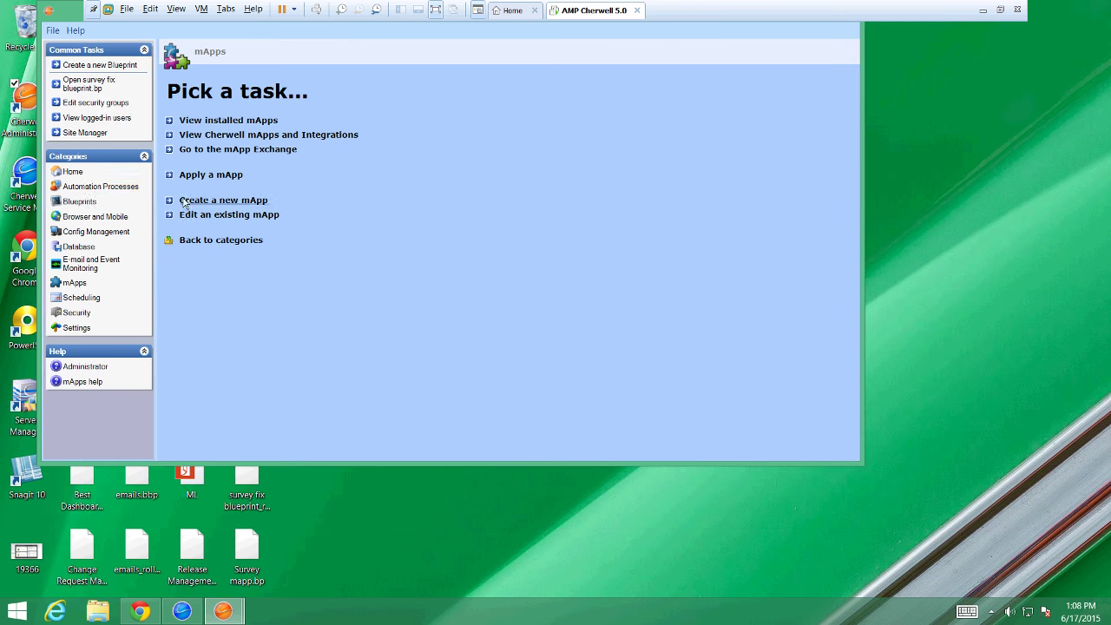
- Create a new Automation Process Blueprint and view the types of process that can be added to it
{"action": "left_click", "coordinate": [90, 188]}
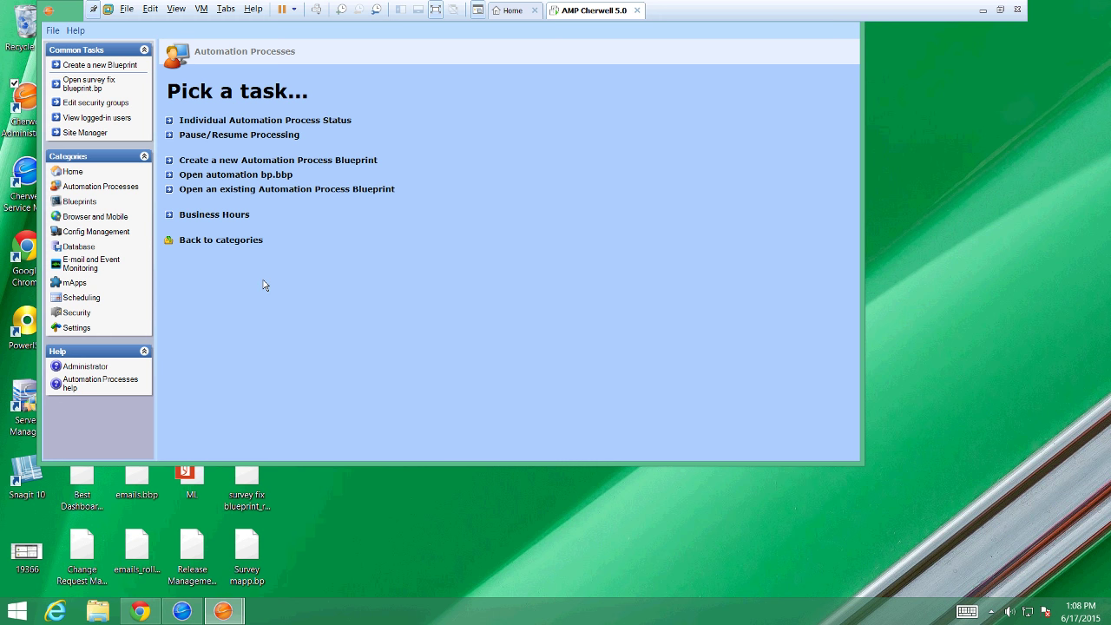
{"action": "left_click", "coordinate": [265, 163]}
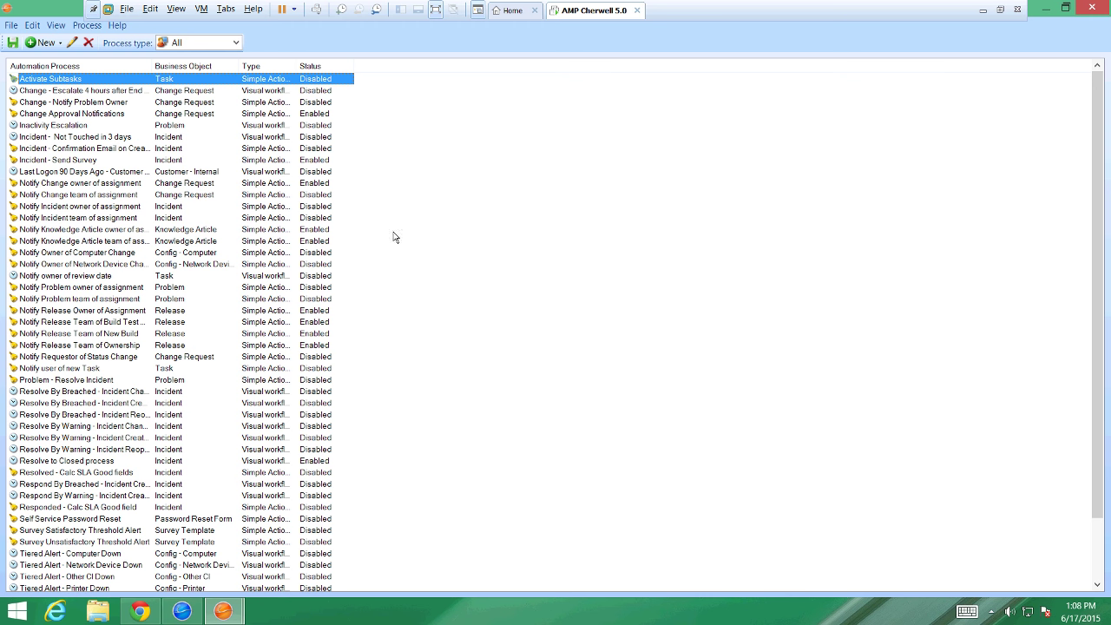
{"action": "left_click", "coordinate": [60, 43]}
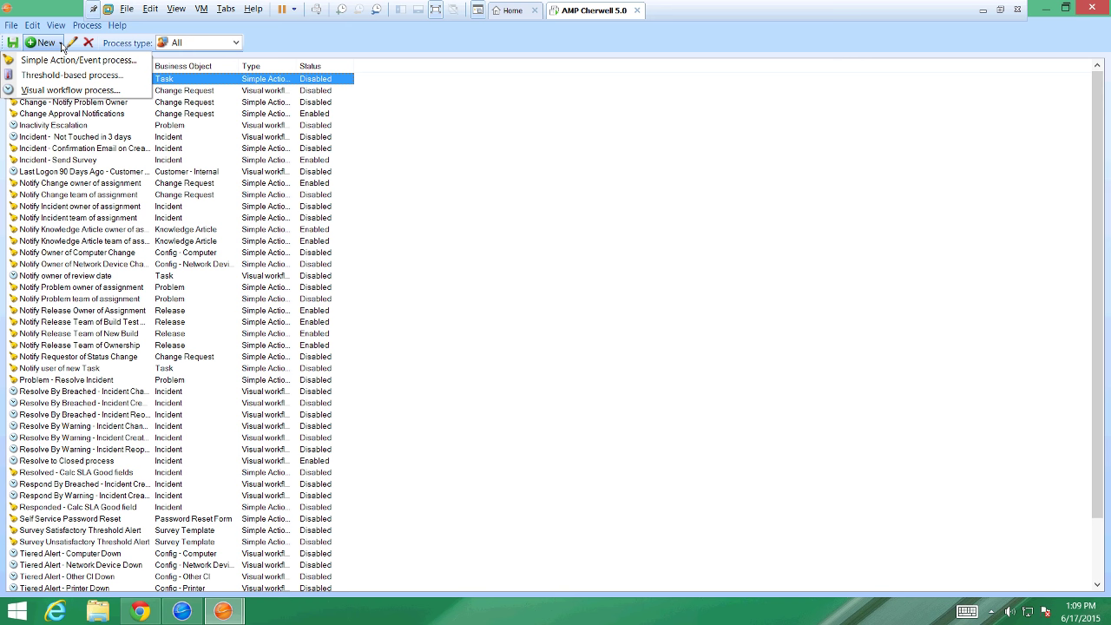
{"action": "left_click", "coordinate": [417, 244]}
- Sort the automation processes by business object and open the Incident workflow "Resolve to Closed process" for editing
{"action": "scroll", "coordinate": [417, 244], "scroll_direction": "down", "scroll_amount": 2}
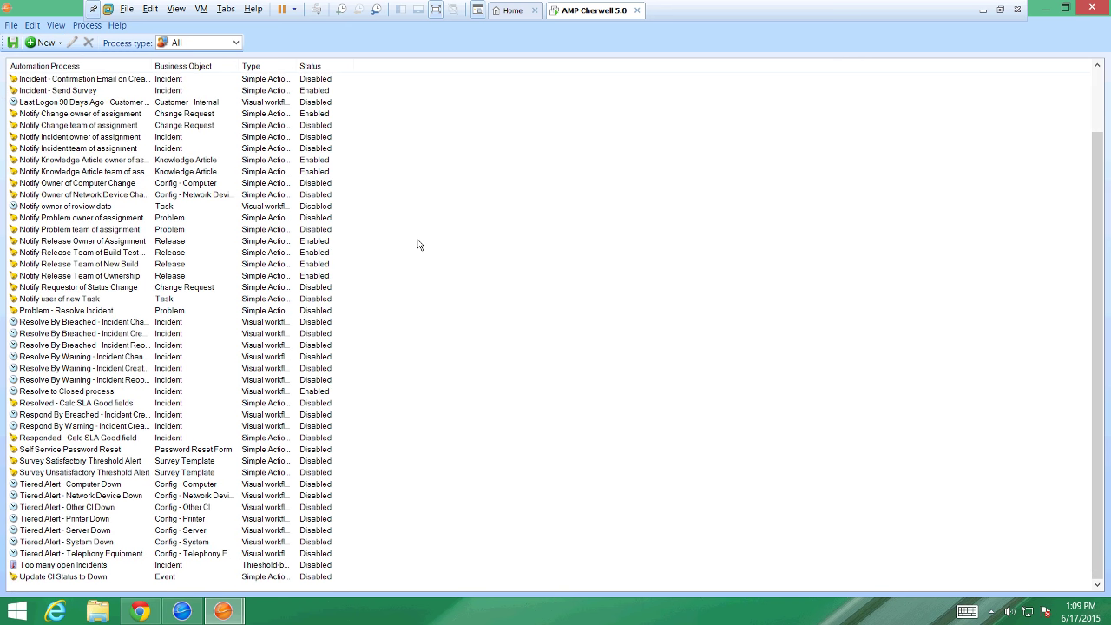
{"action": "scroll", "coordinate": [417, 244], "scroll_direction": "up", "scroll_amount": 2}
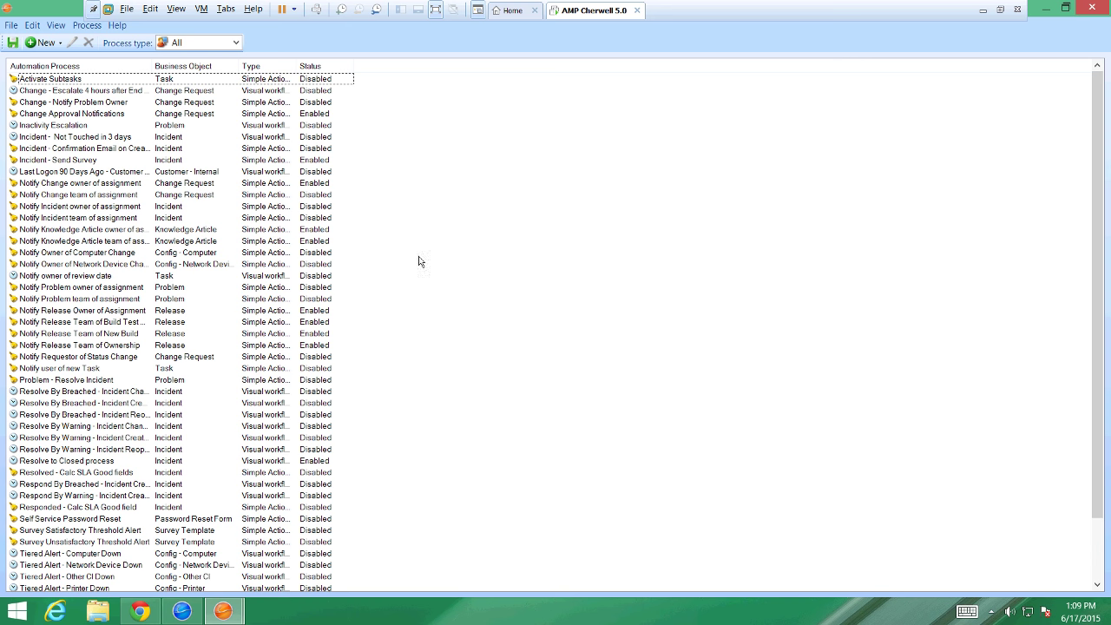
{"action": "left_click", "coordinate": [169, 69]}
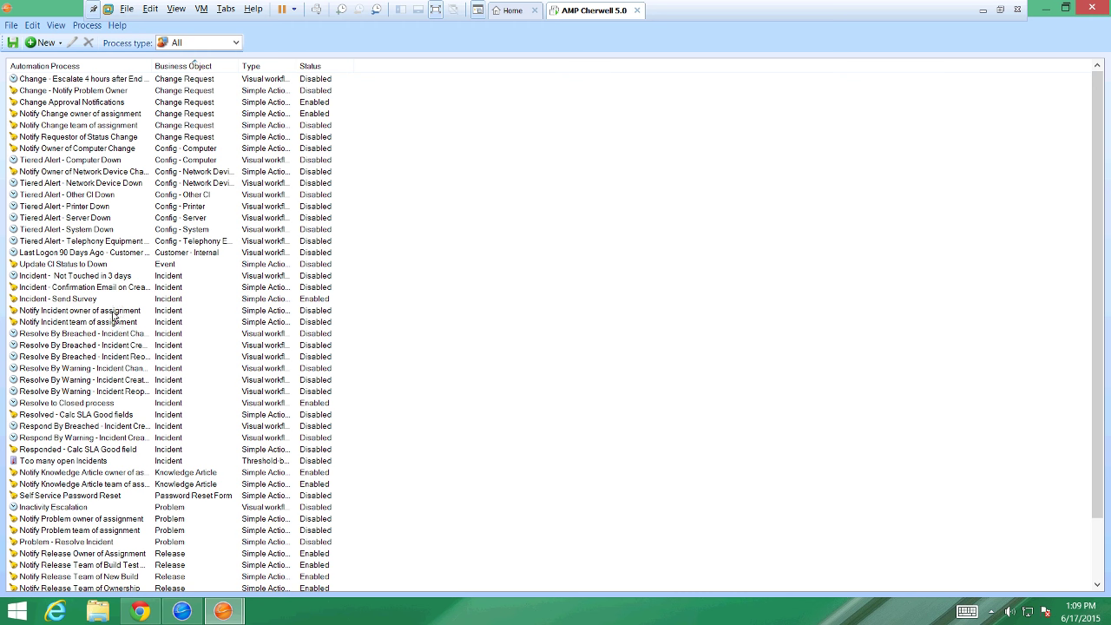
{"action": "left_click", "coordinate": [75, 404]}
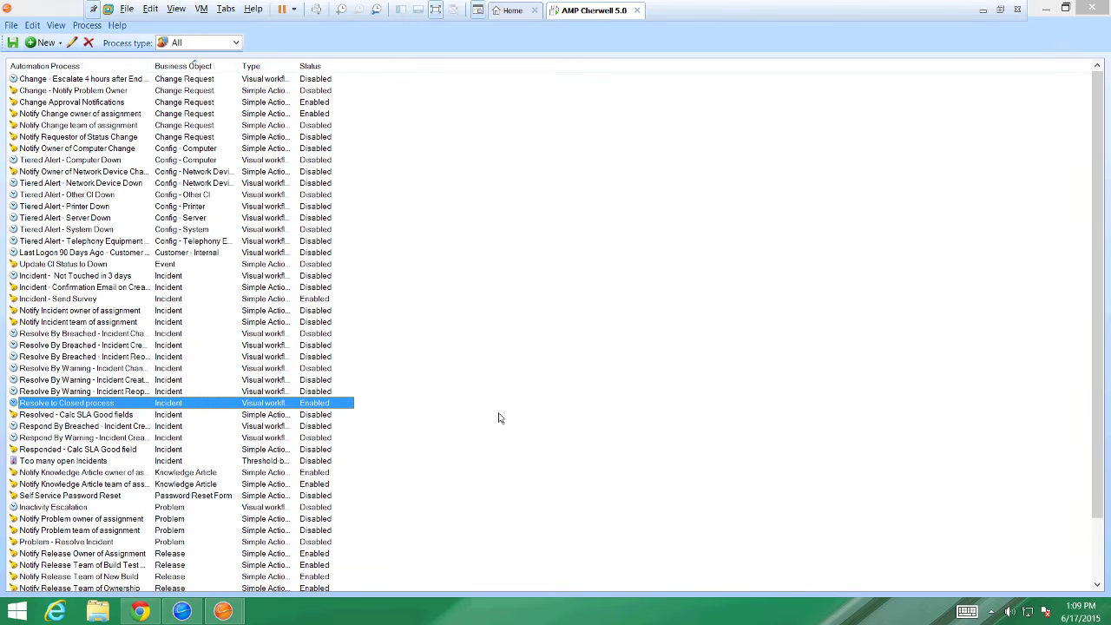
{"action": "key", "text": "Return"}
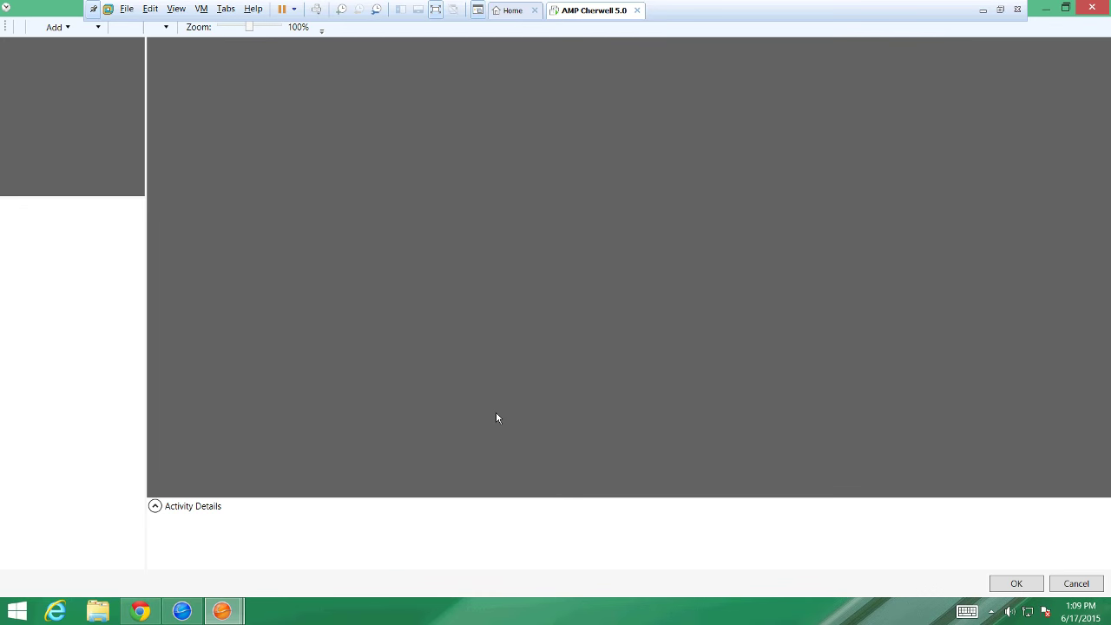